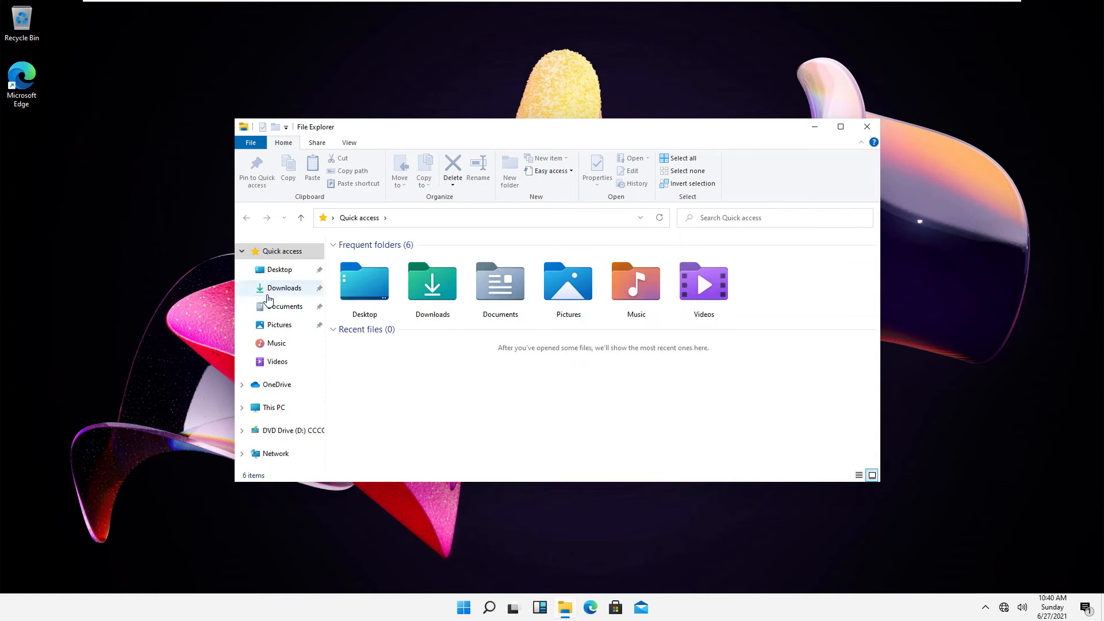
Open the properties of This PC to examine the device and Windows specifications
click(284, 270)
click(276, 409)
right_click(276, 408)
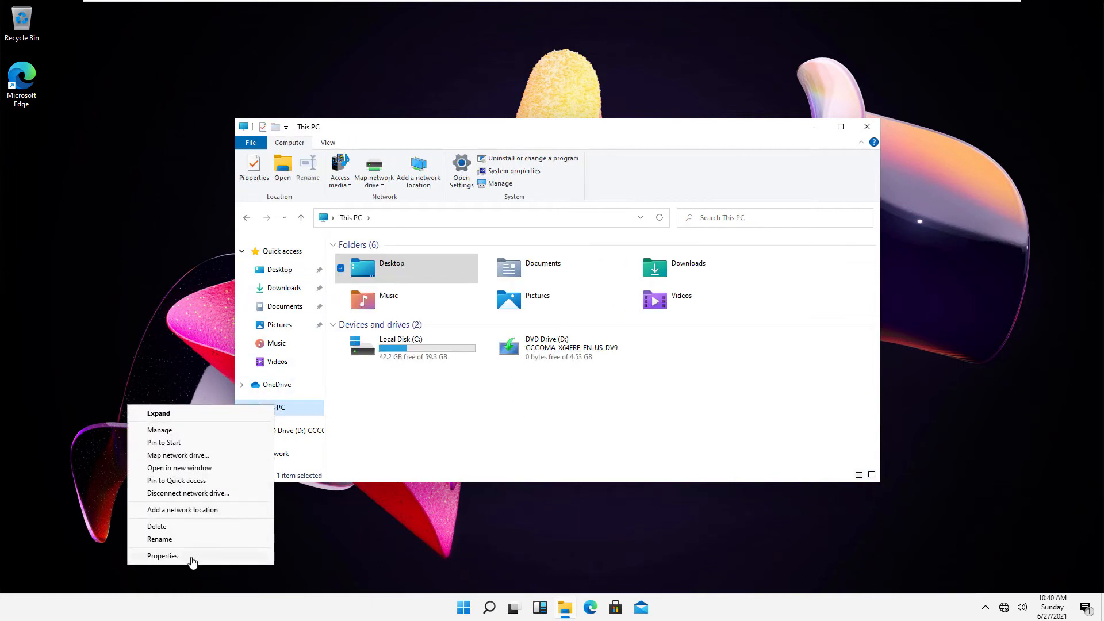
click(193, 556)
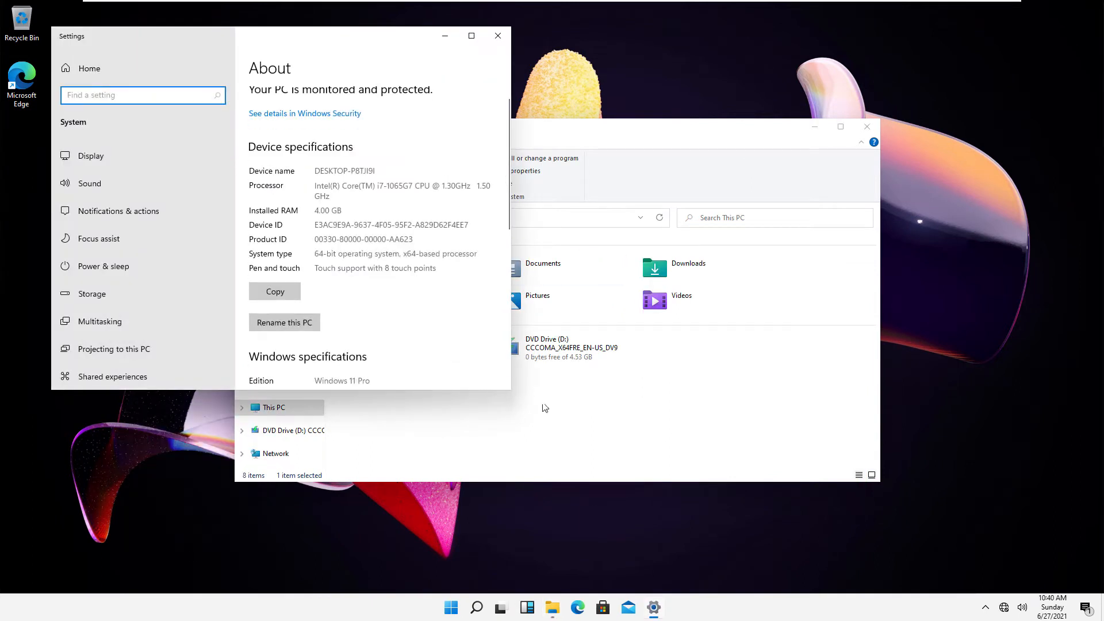
drag(322, 391, 380, 395)
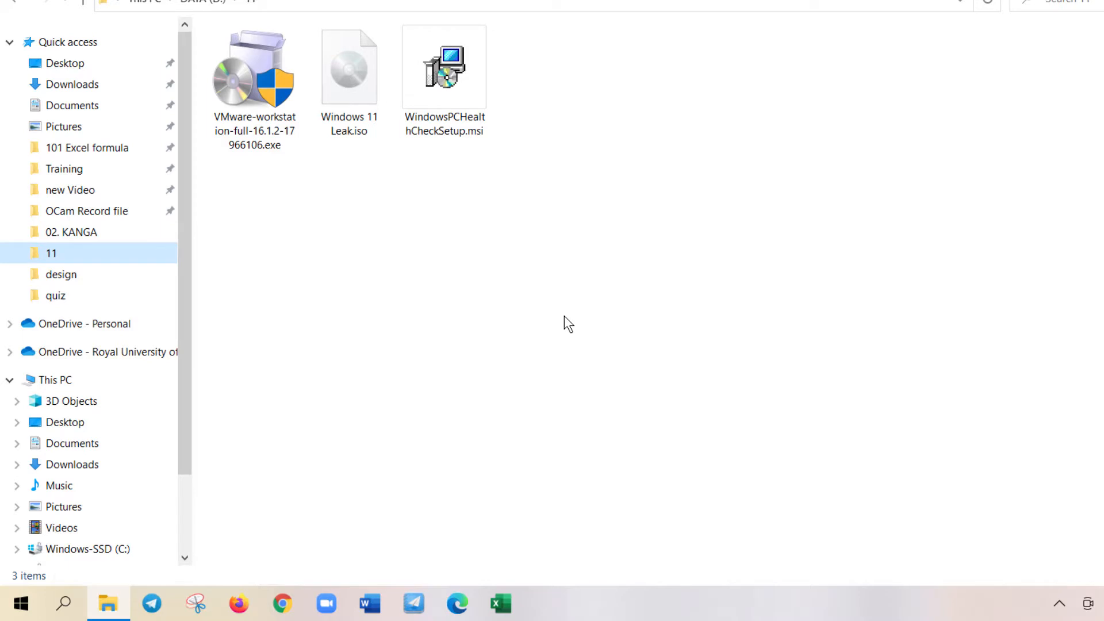
Search for and launch VMware Workstation Pro on the host computer
click(366, 118)
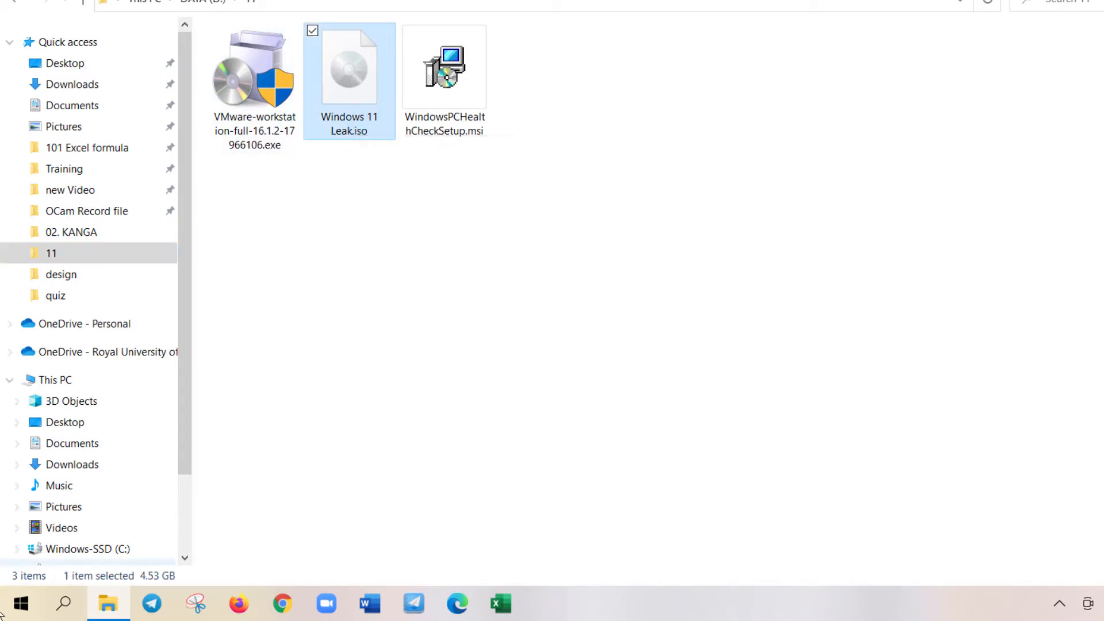
click(21, 603)
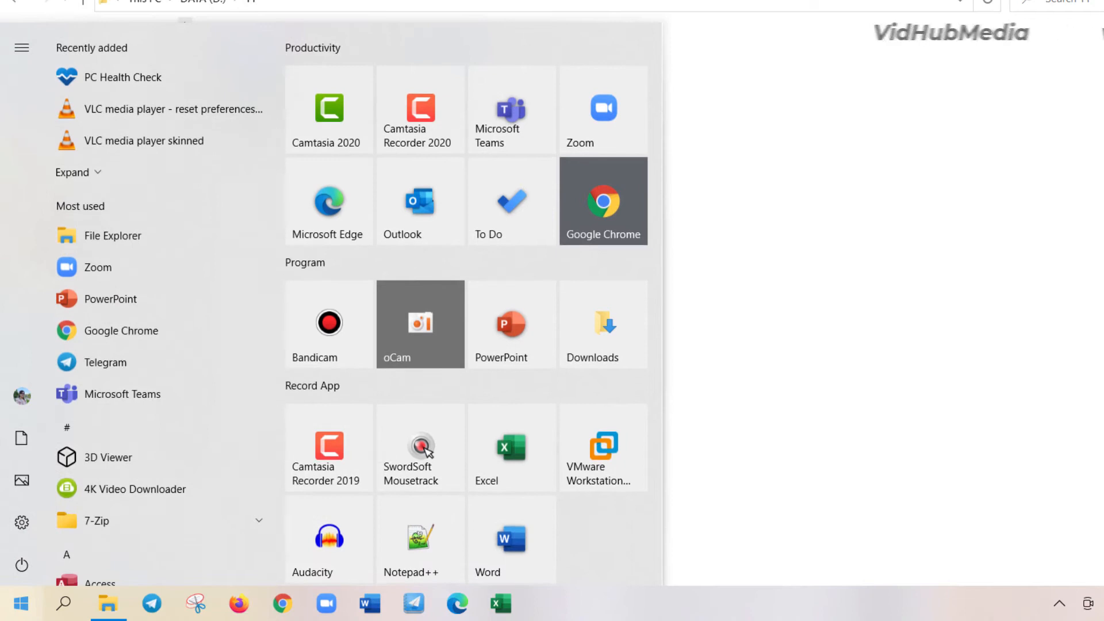
text(mv)
key(BackSpace)
key(BackSpace)
text(vm)
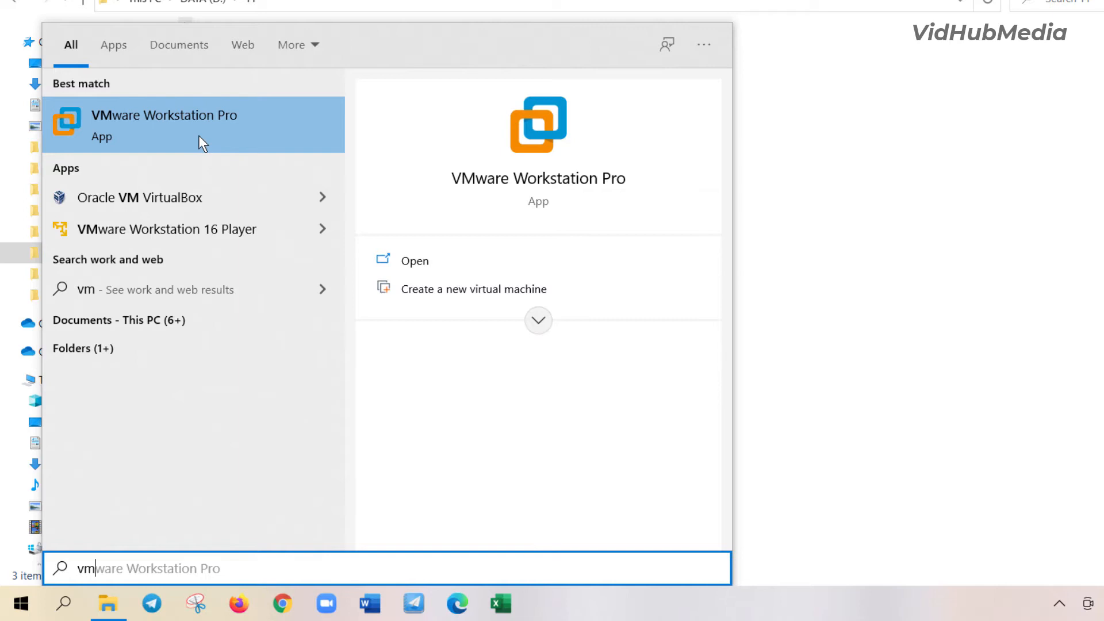
click(208, 121)
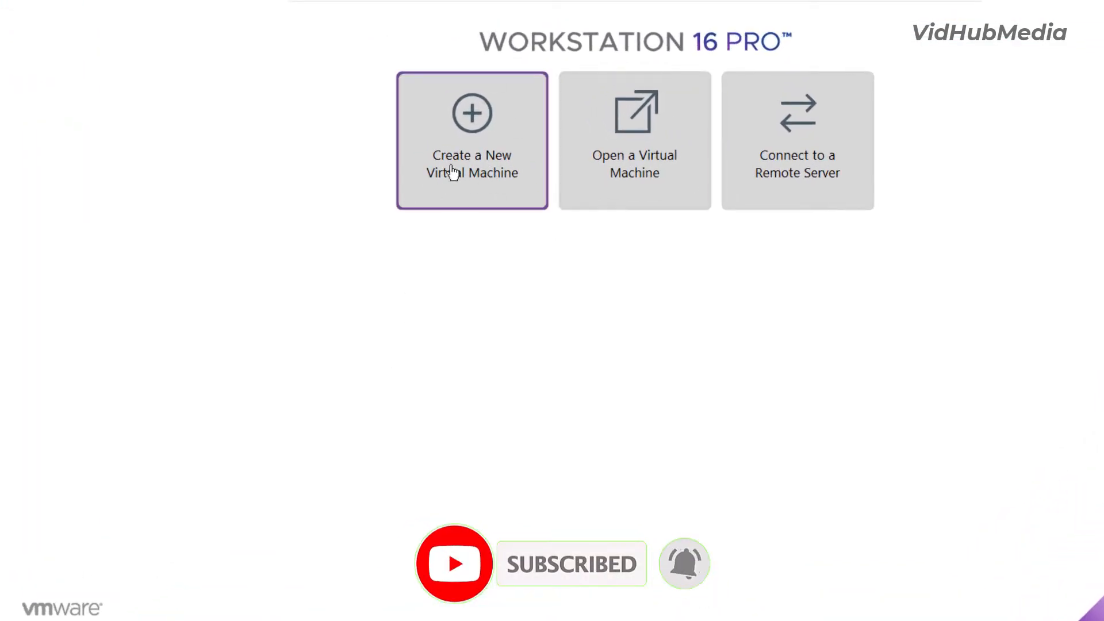
Start a new virtual machine with the Typical configuration, using D:\11\Windows 11 Leak.iso as its installer disc image
click(499, 174)
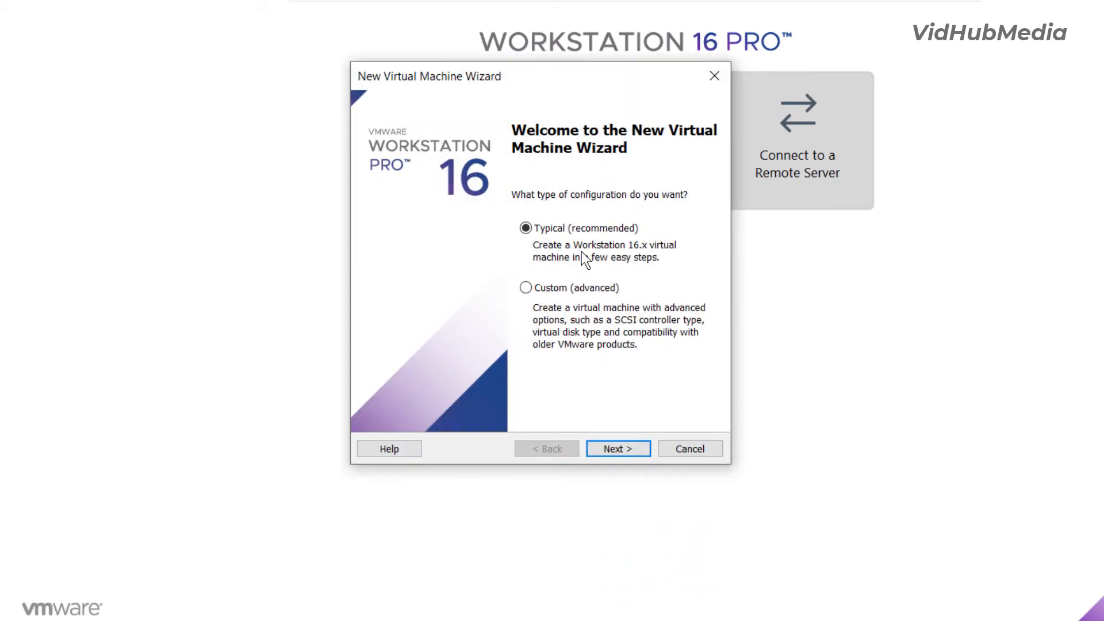
click(623, 450)
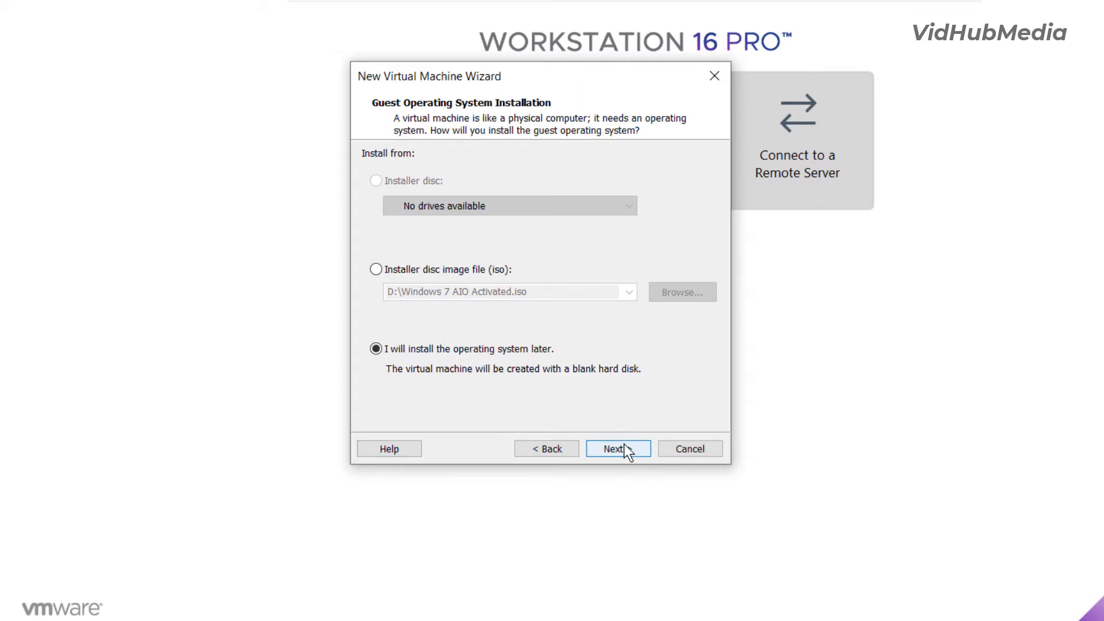
click(376, 270)
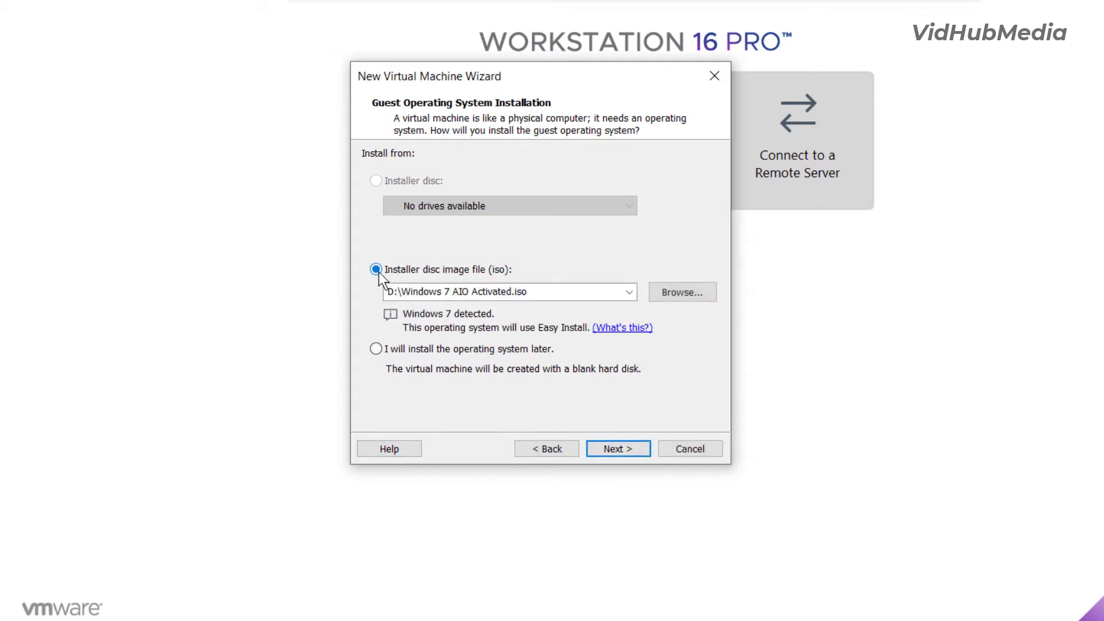
click(679, 294)
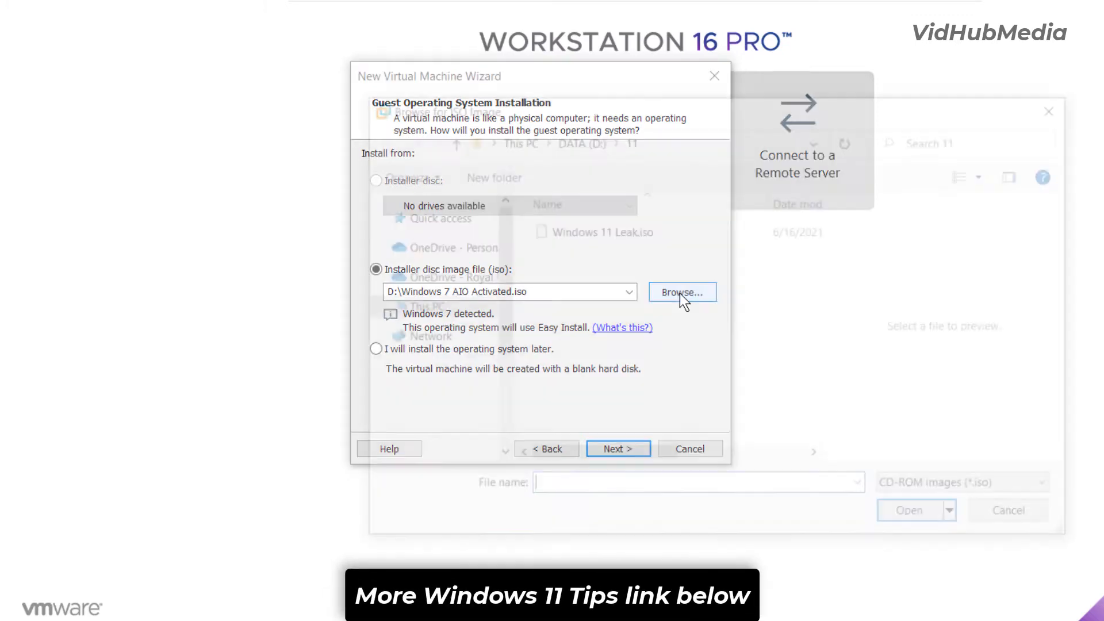
click(581, 228)
click(893, 519)
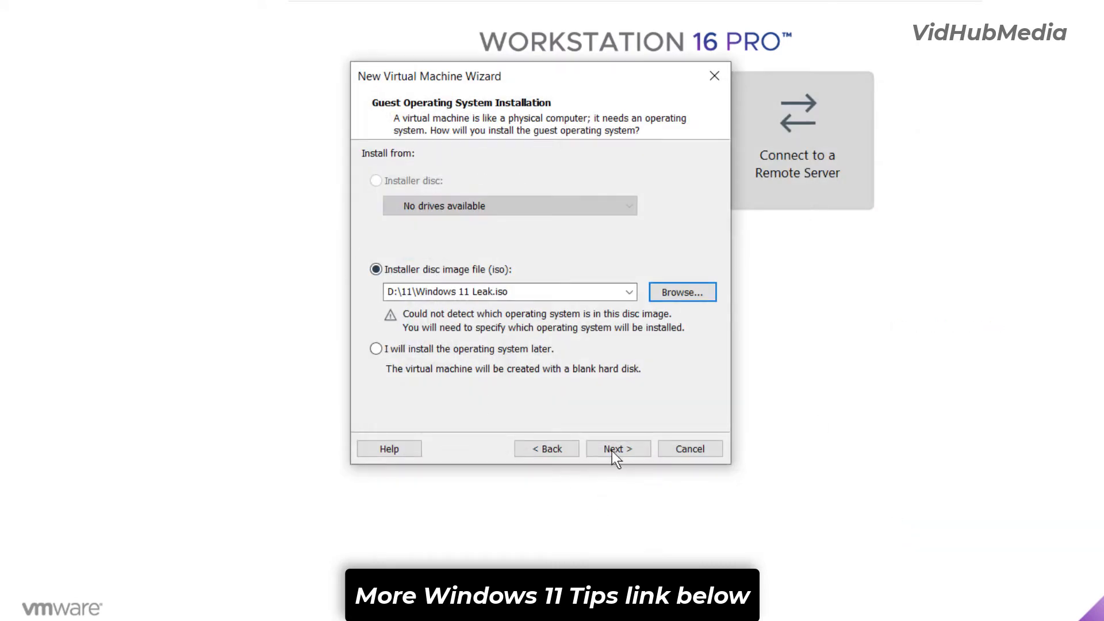
click(612, 449)
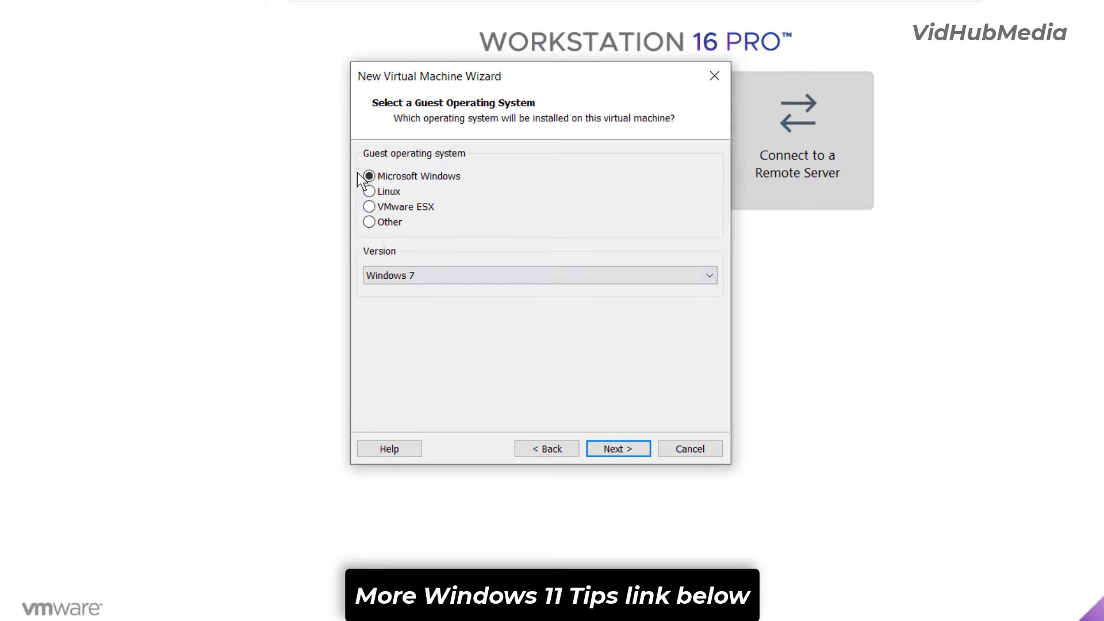
Set the guest operating system version to Windows 10 x64 and proceed to naming the virtual machine
click(536, 279)
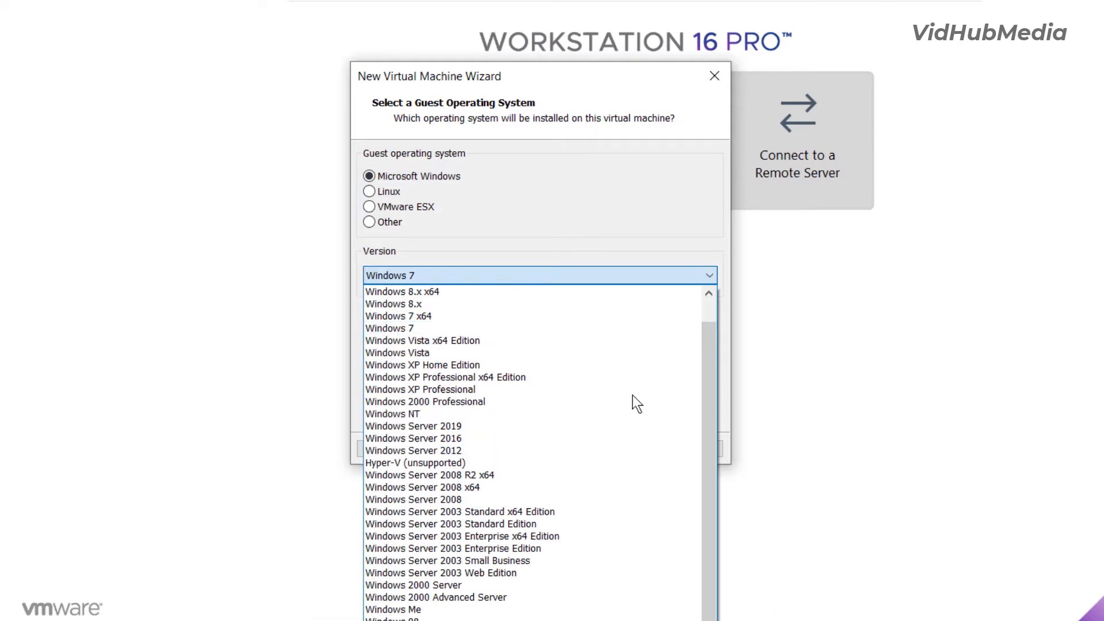
scroll(707, 407, up, 1)
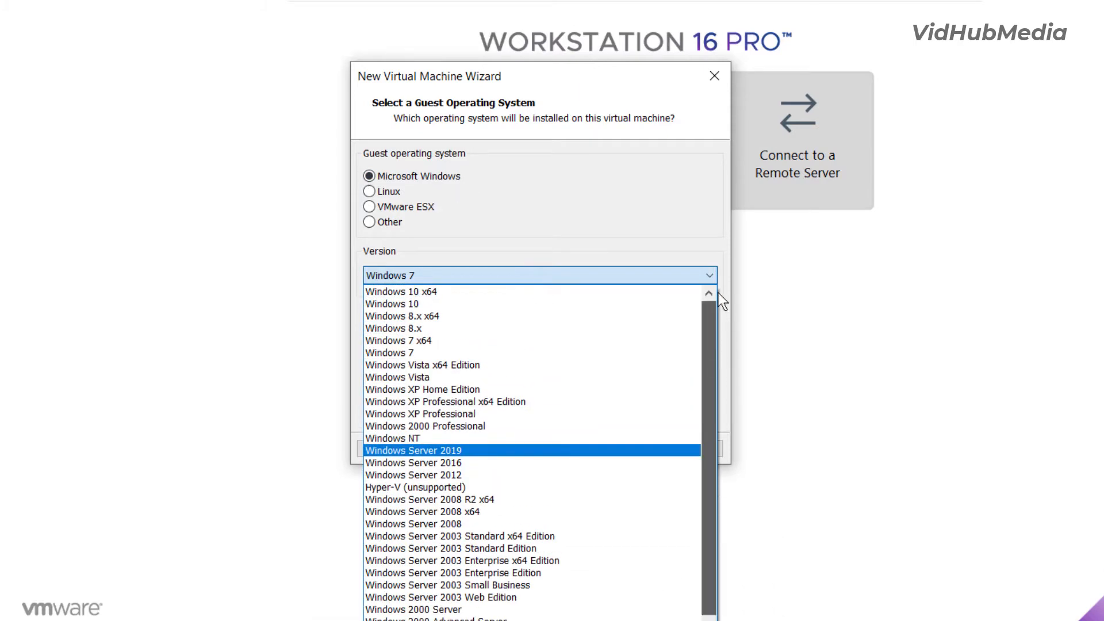
click(657, 295)
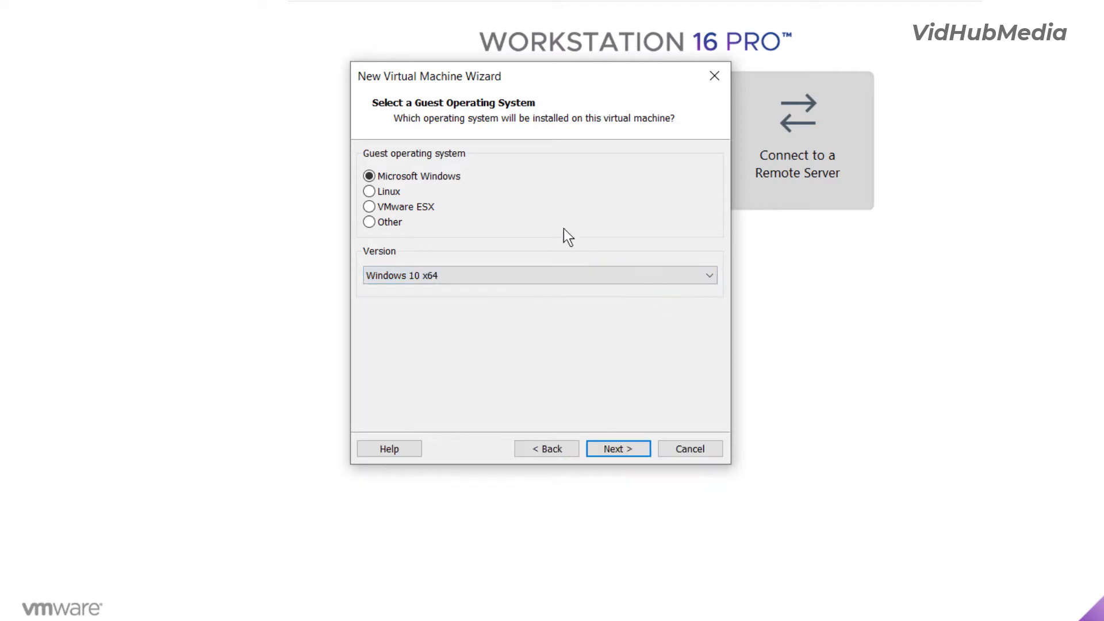
click(626, 450)
Name the virtual machine "Windows 11 2021"
drag(465, 177, 417, 178)
text(11 22021)
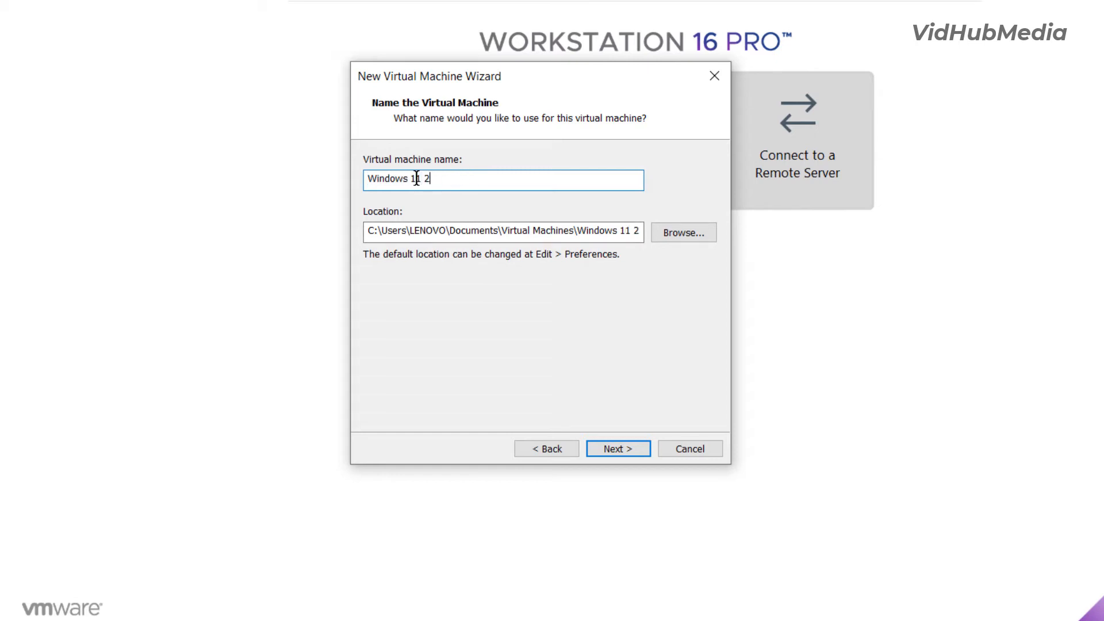
click(440, 178)
key(BackSpace)
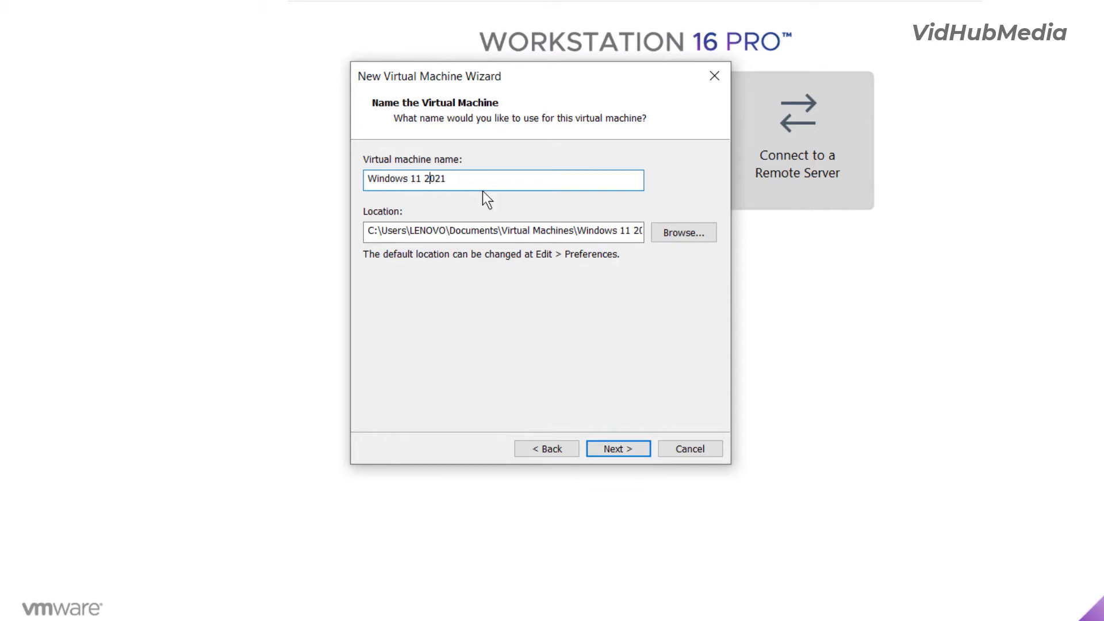
Set the virtual machine's location to the VM folder on the DATA (D:) drive
click(691, 229)
scroll(517, 322, down, 6)
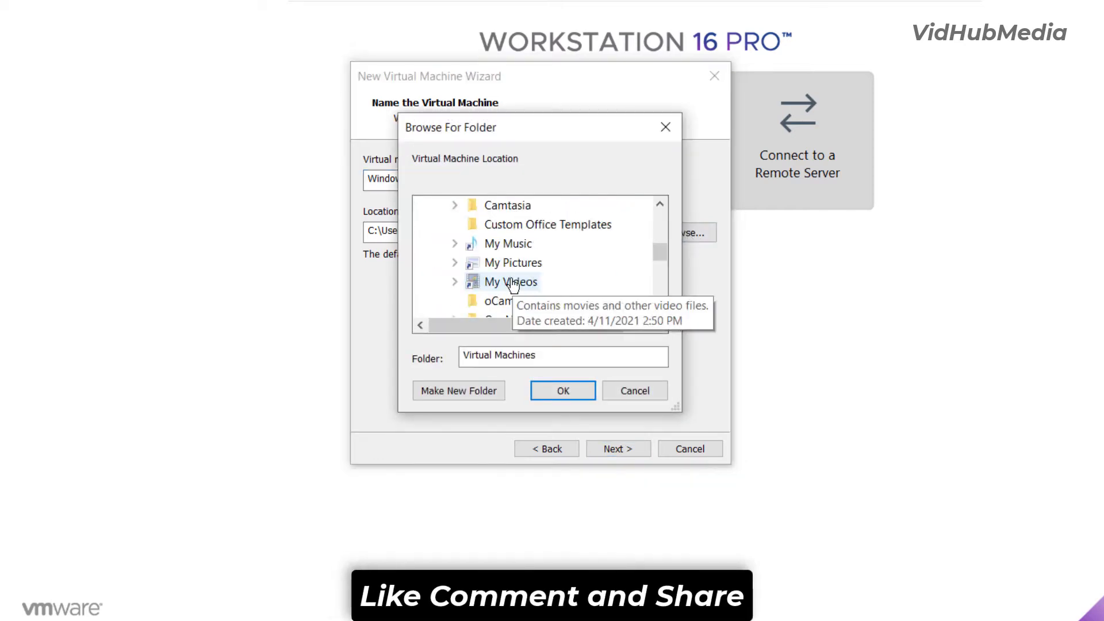
scroll(561, 277, down, 5)
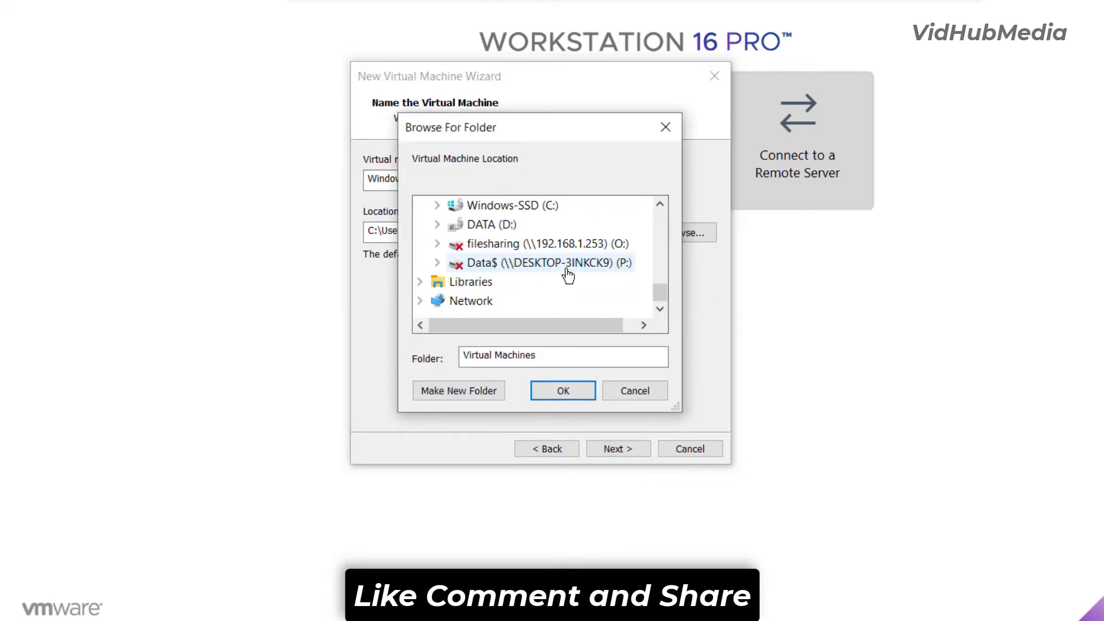
click(492, 239)
scroll(660, 270, down, 6)
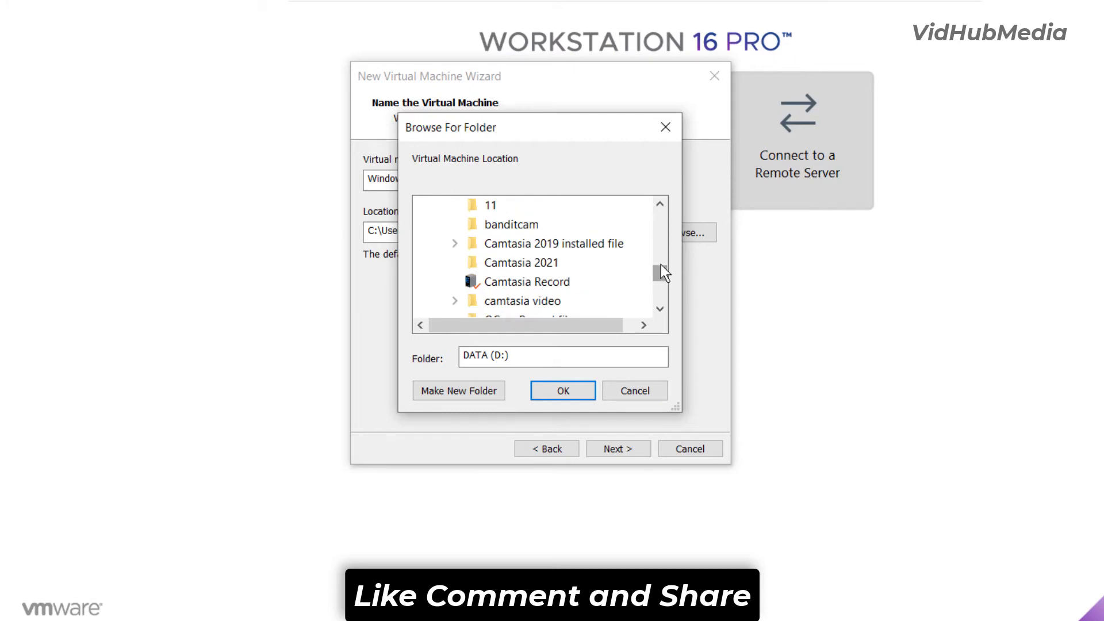
click(490, 282)
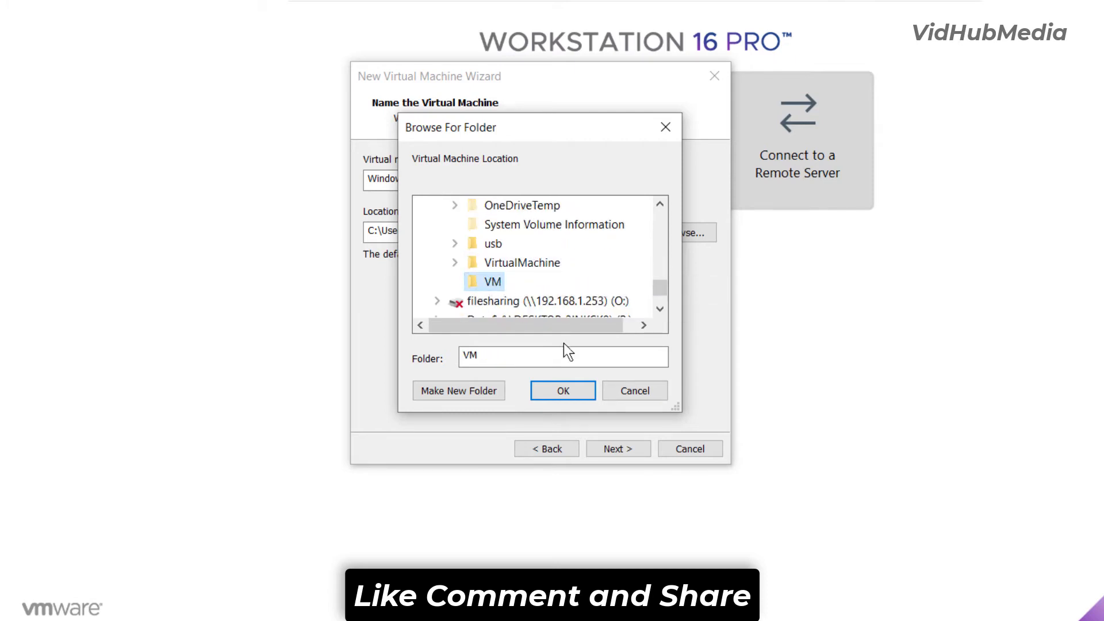
click(558, 384)
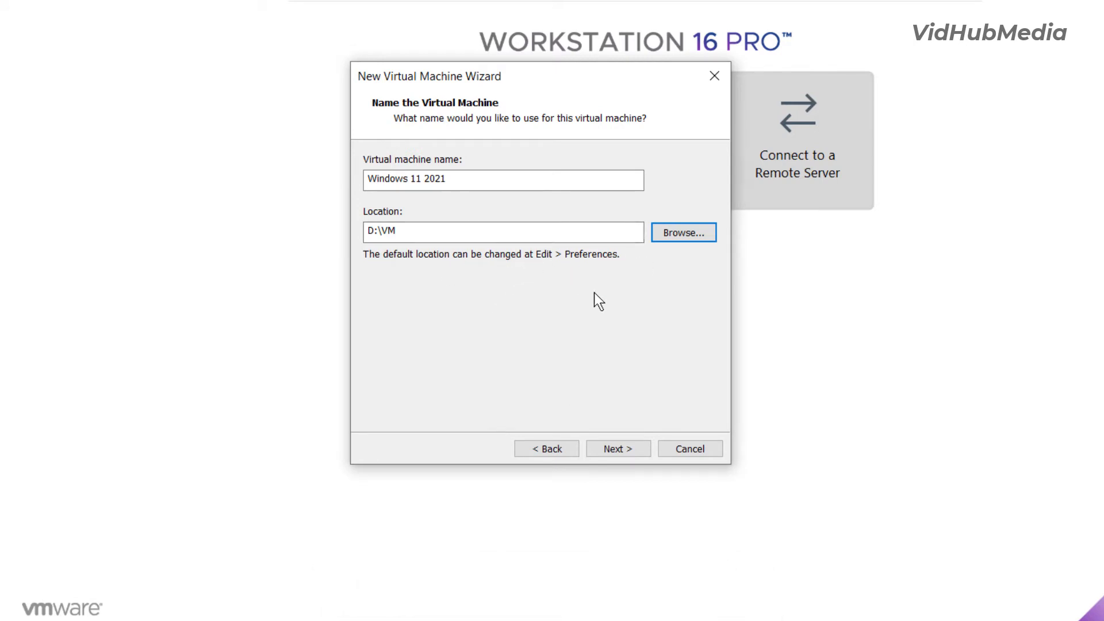
Continue with the chosen location and set the virtual disk to be stored as a single file
click(623, 450)
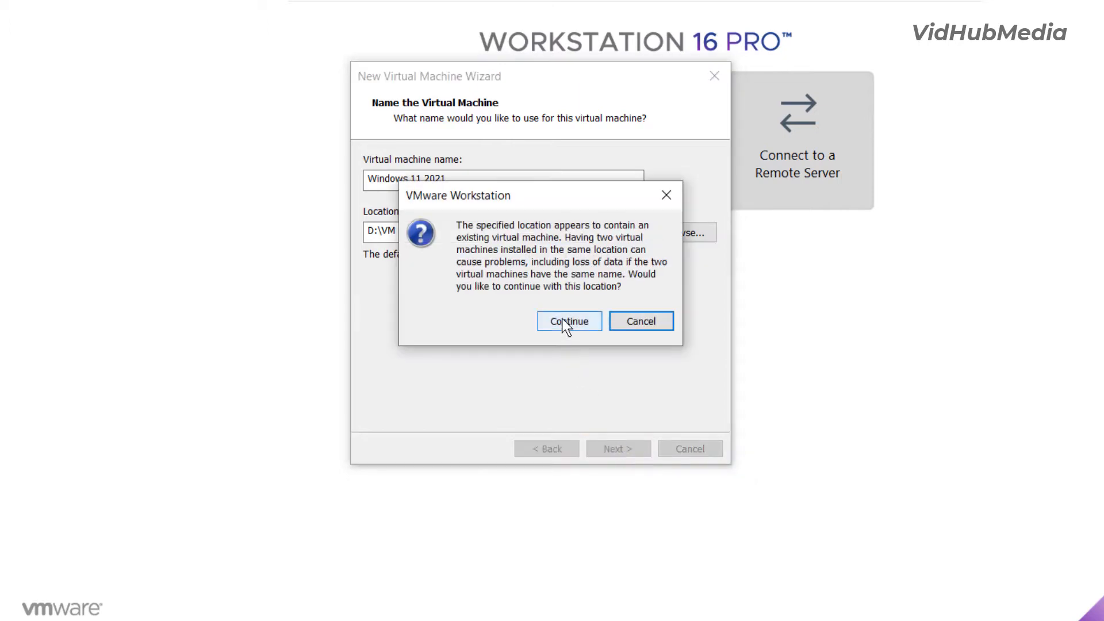
drag(541, 237, 624, 237)
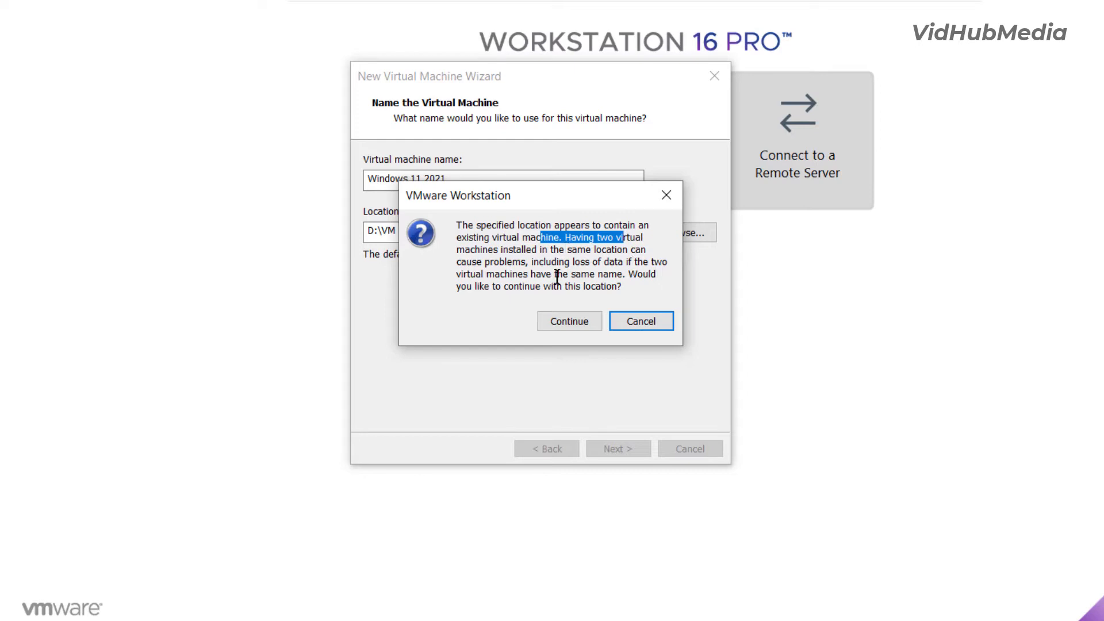
click(568, 321)
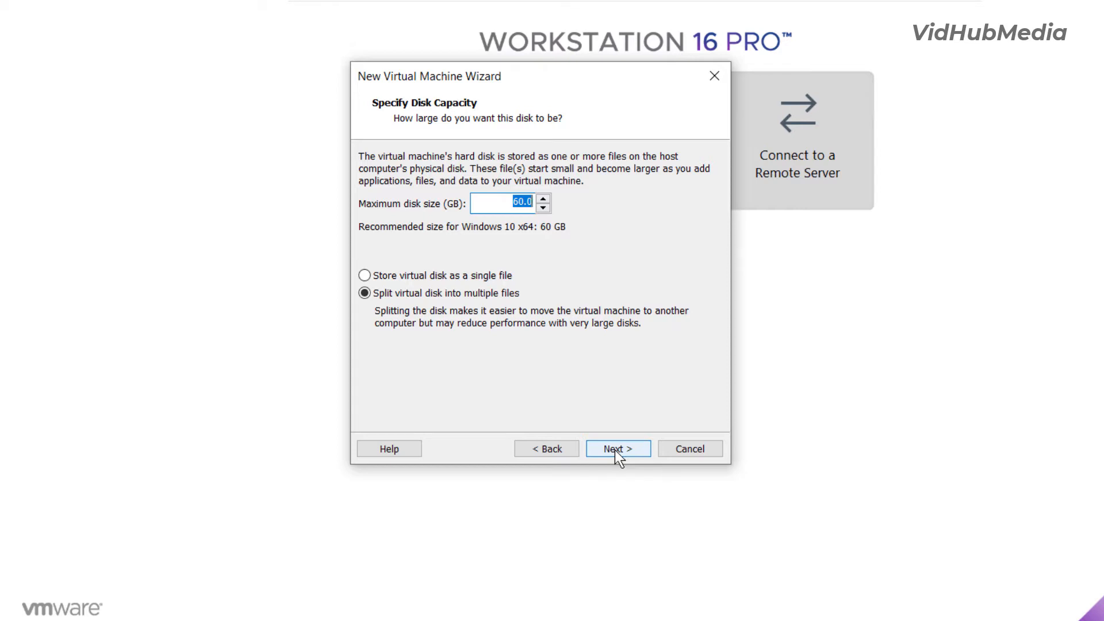
click(481, 277)
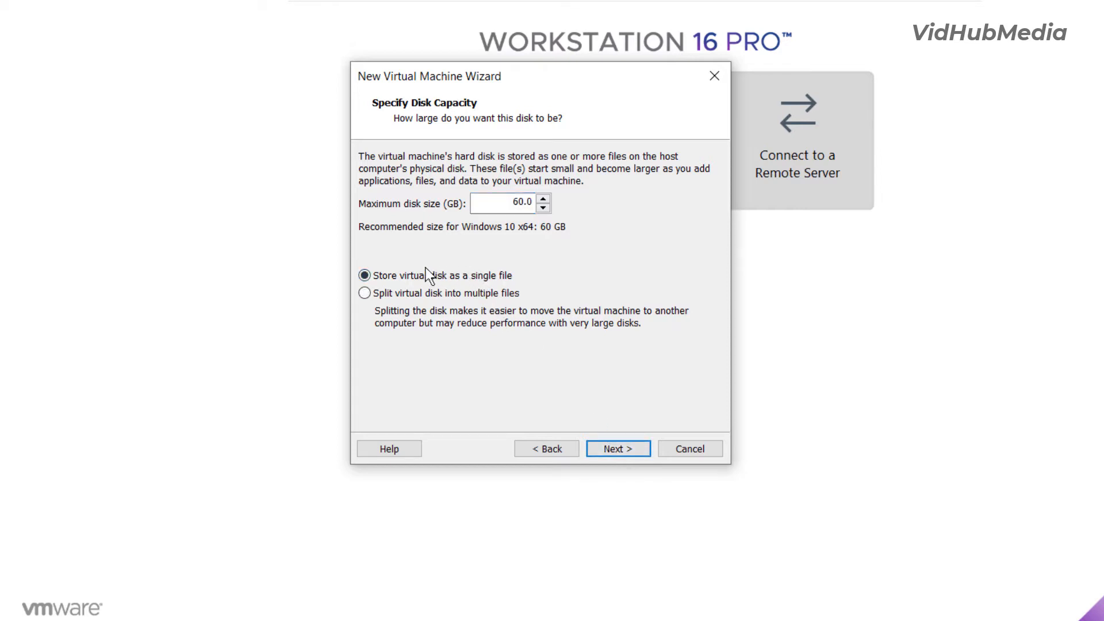
click(611, 448)
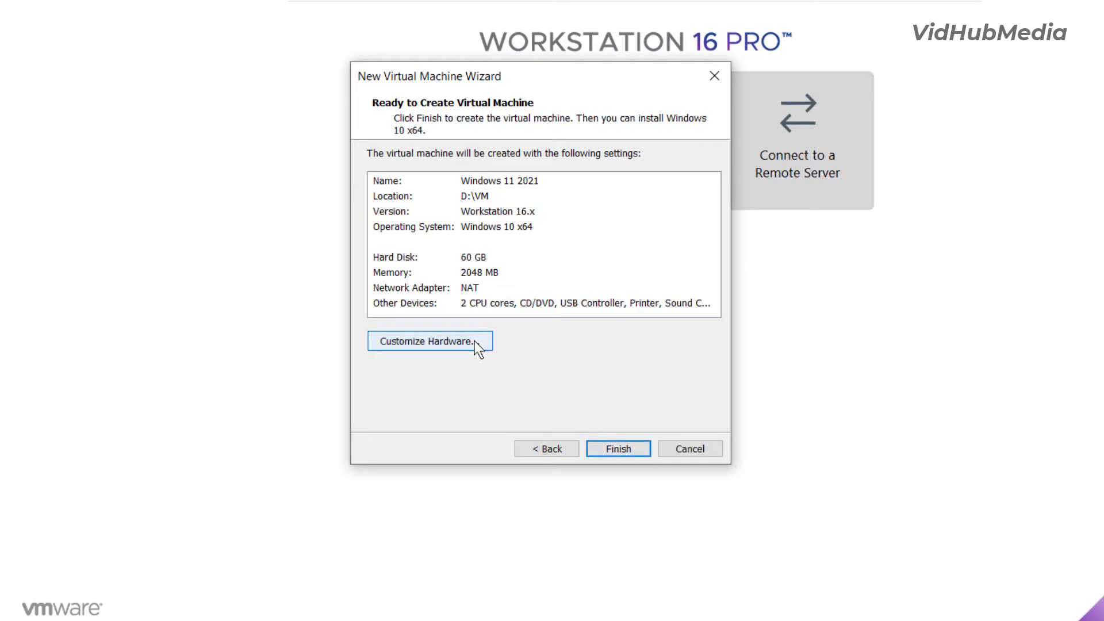
Customize the virtual machine's hardware by setting its memory to 4096 MB
click(469, 371)
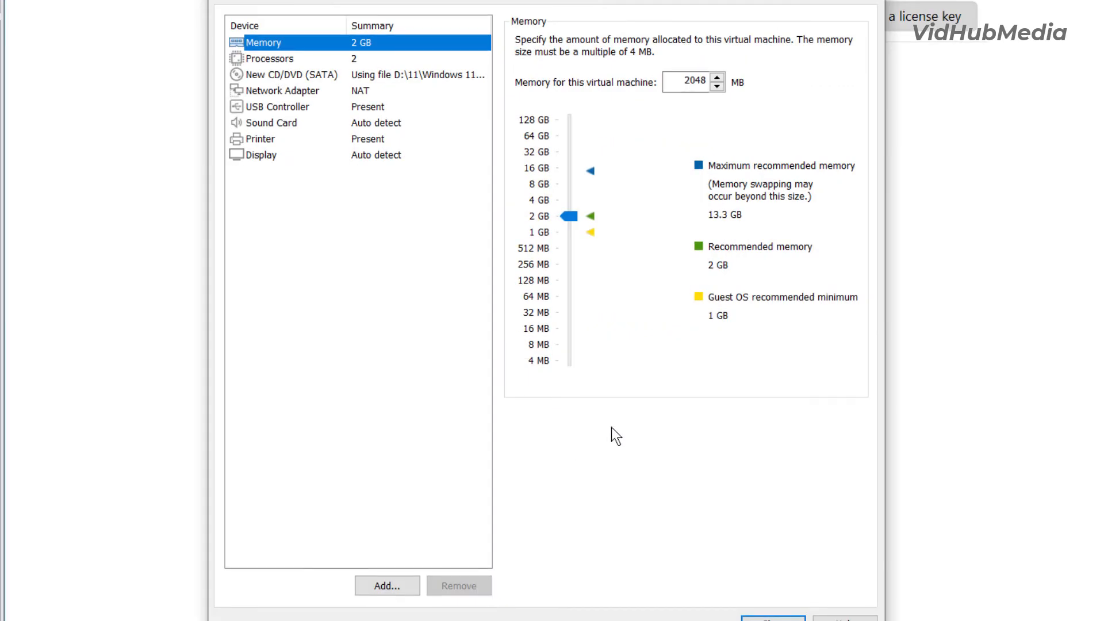
drag(568, 220, 564, 202)
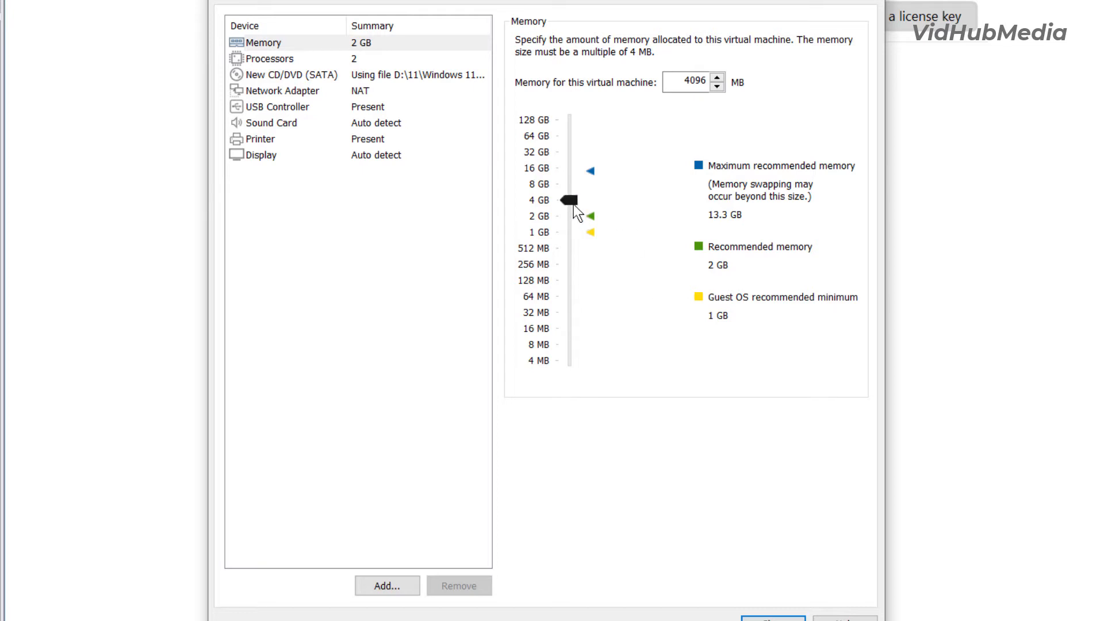
drag(574, 205, 571, 199)
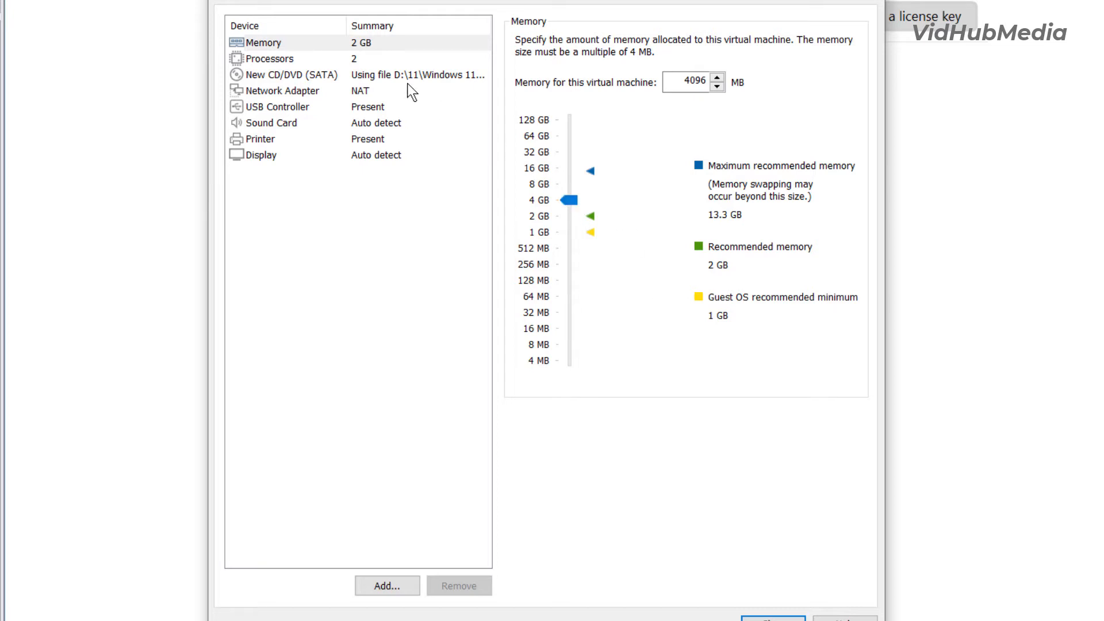
Check the processor settings, switch the network adapter to Host-only, and finish the hardware customization
click(360, 60)
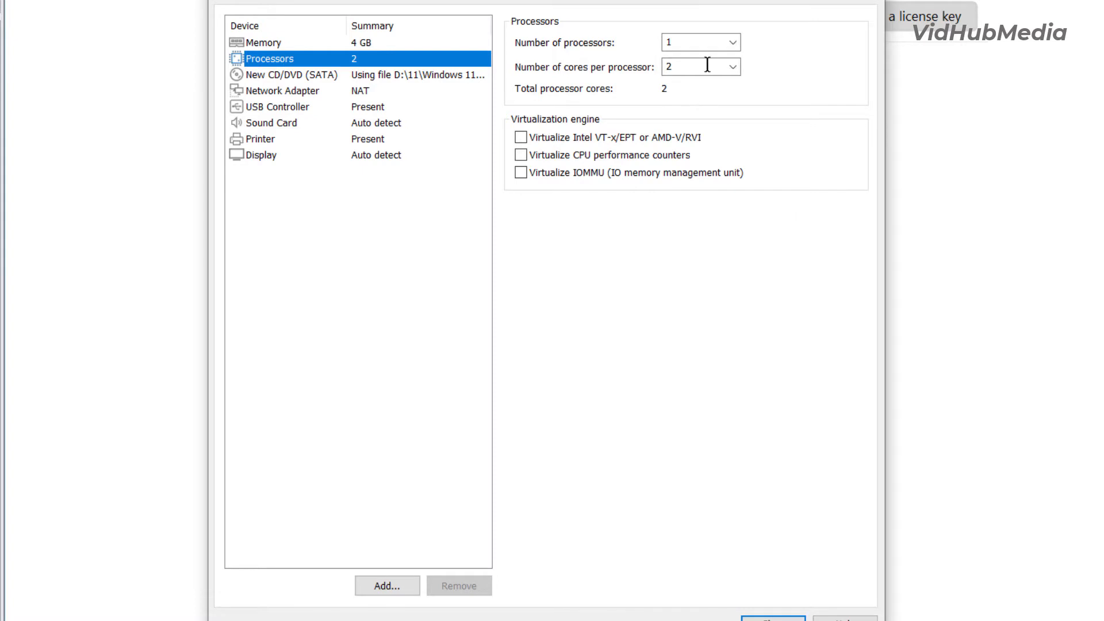
click(352, 89)
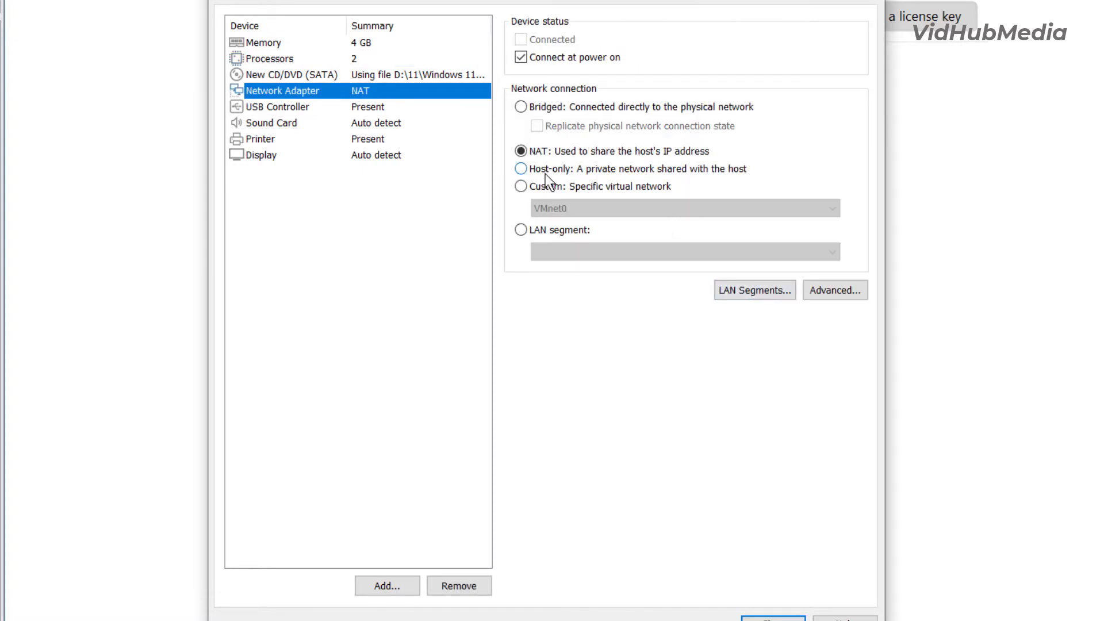
click(529, 170)
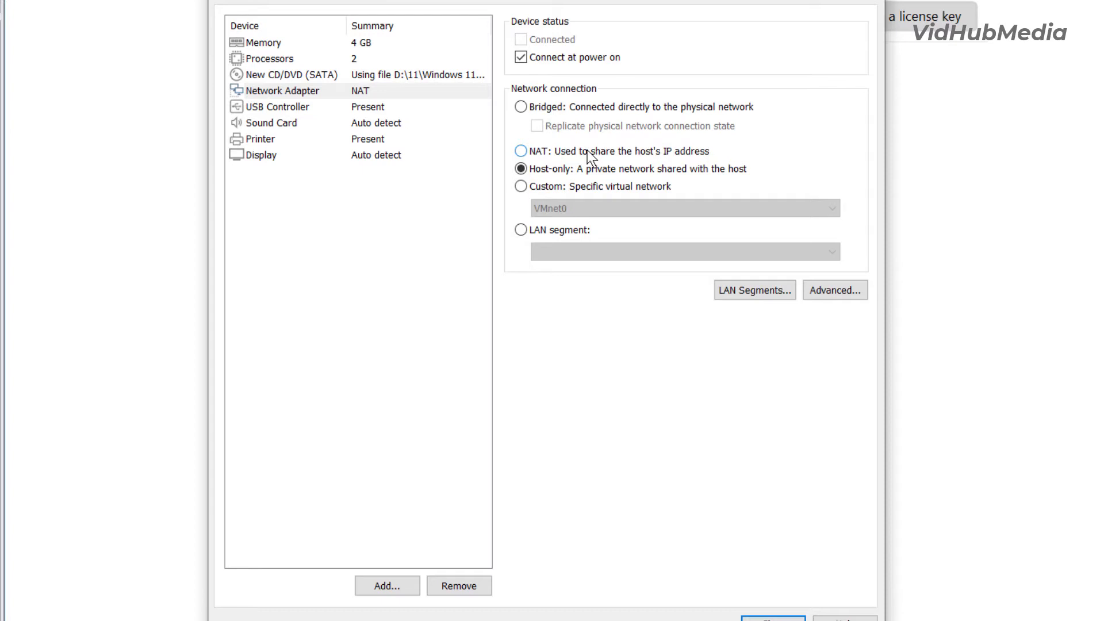
click(798, 617)
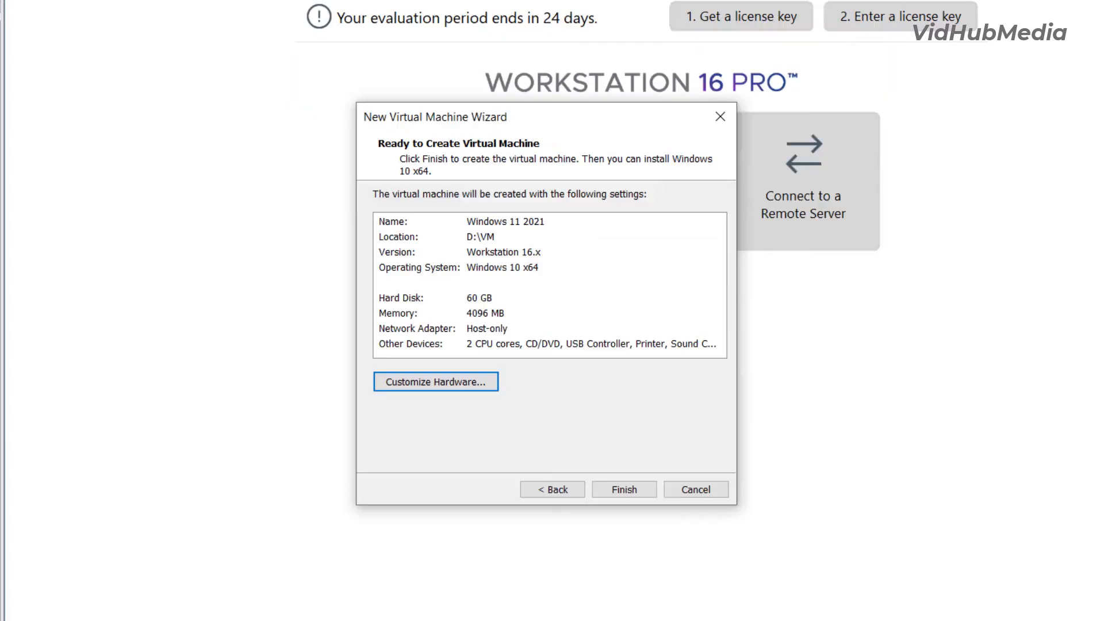
Finish creating the virtual machine and start it, booting from the Windows installation disc
click(626, 490)
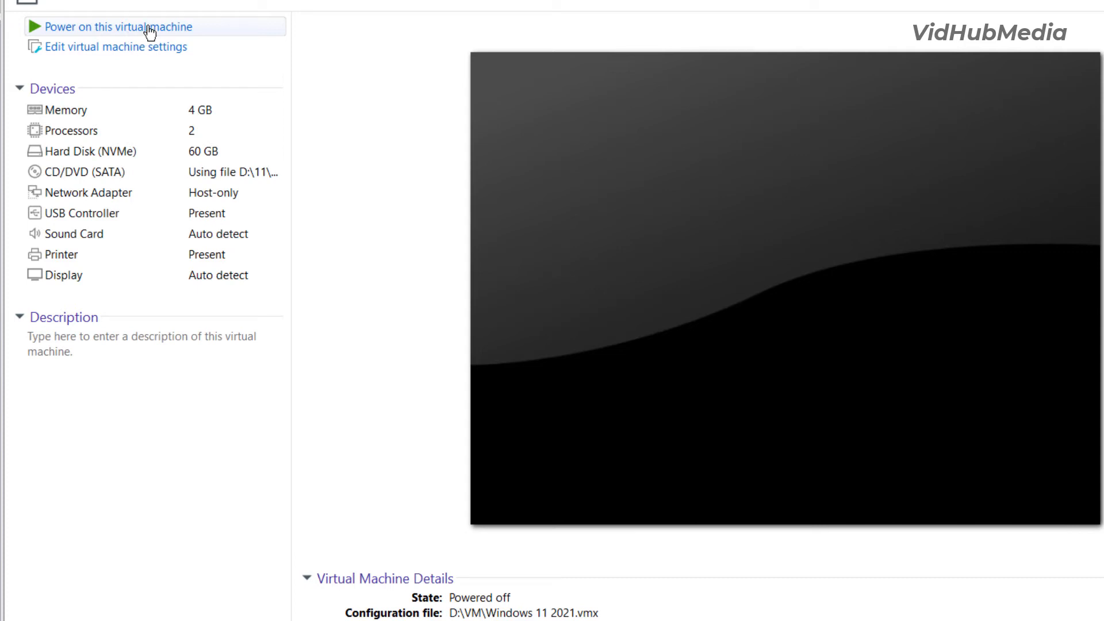
click(150, 29)
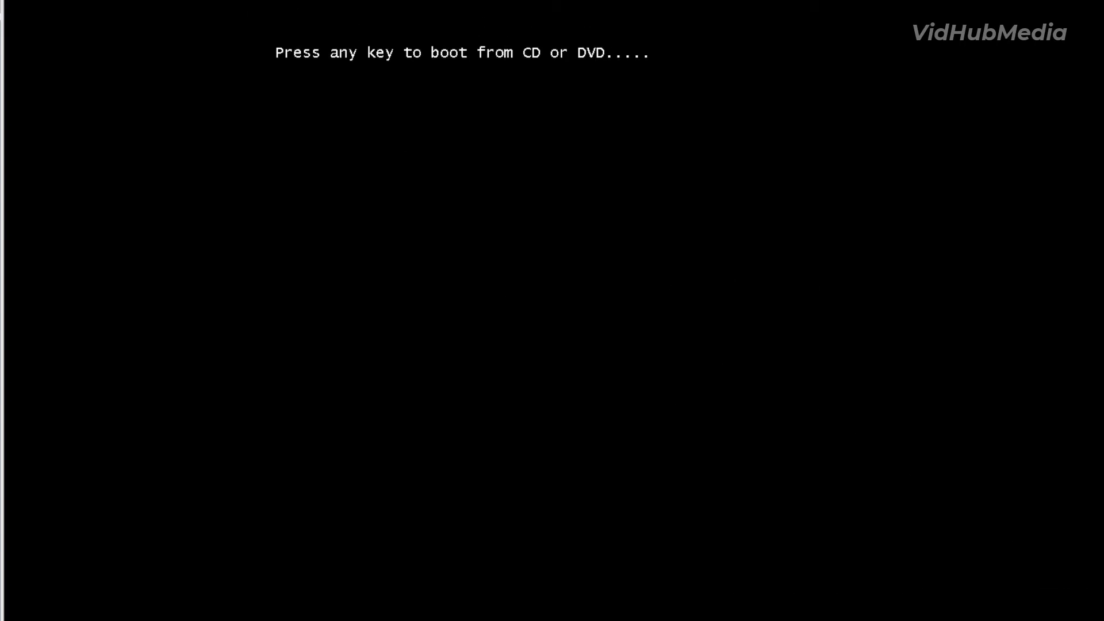
key(Return)
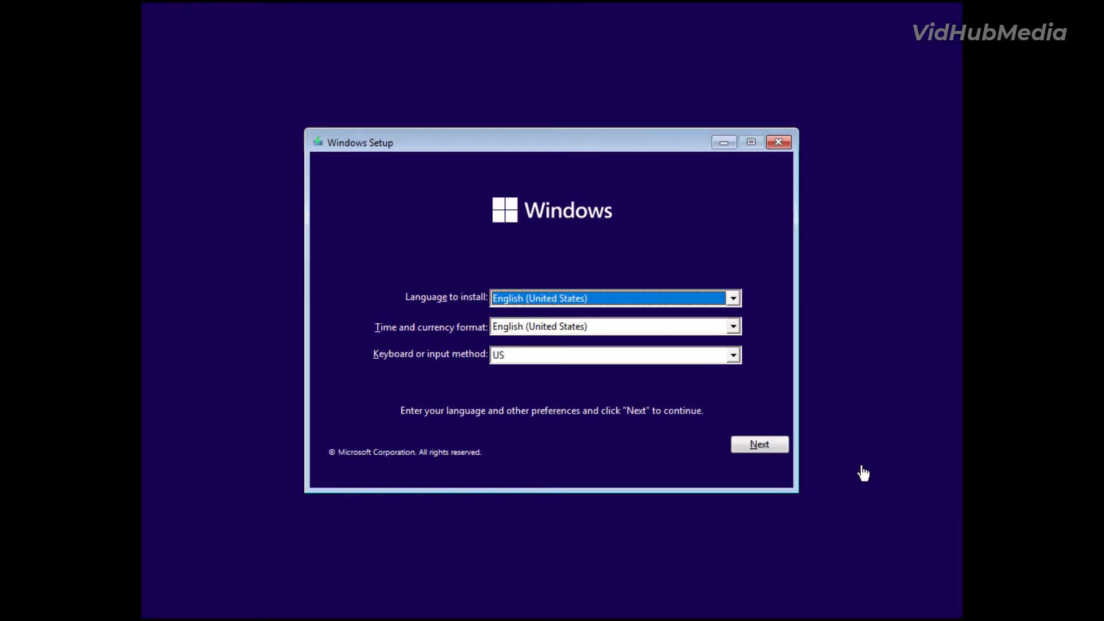
Start the Windows installation with English (United States) and the US keyboard, continuing without a product key
click(750, 446)
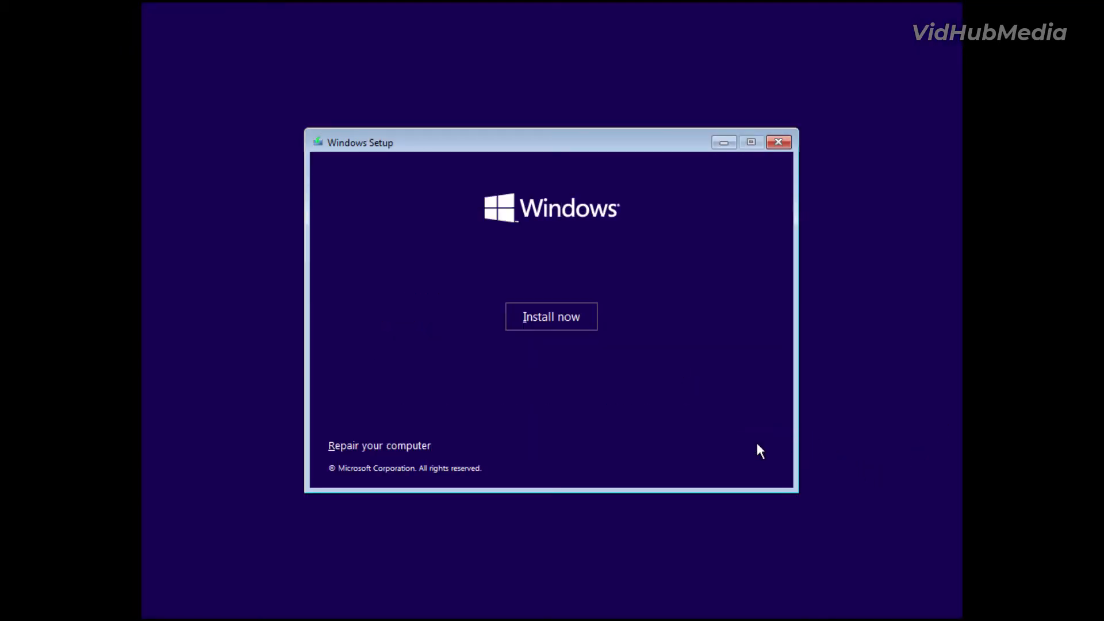
click(557, 319)
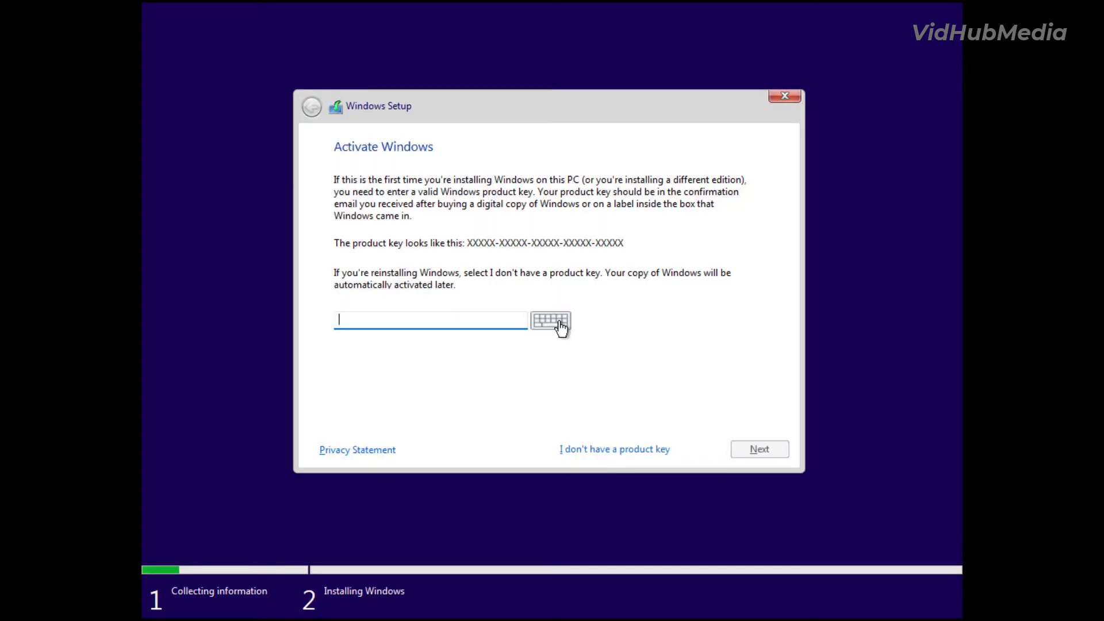
click(622, 451)
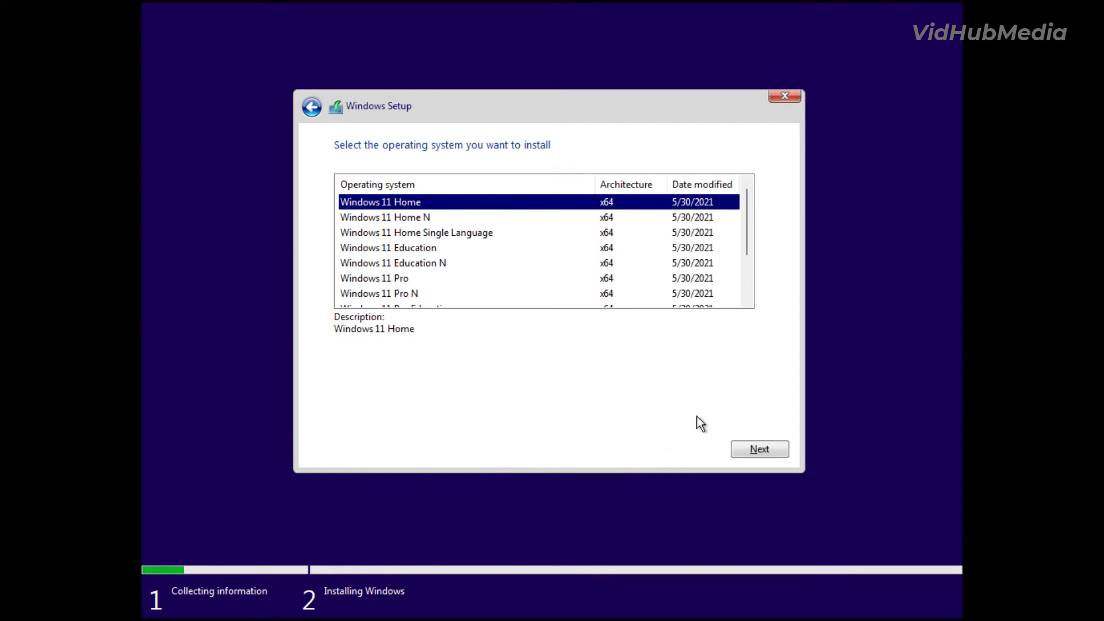
Look through the Windows 11 editions offered for installation, from Home to Pro N for Workstations
scroll(564, 305, down, 2)
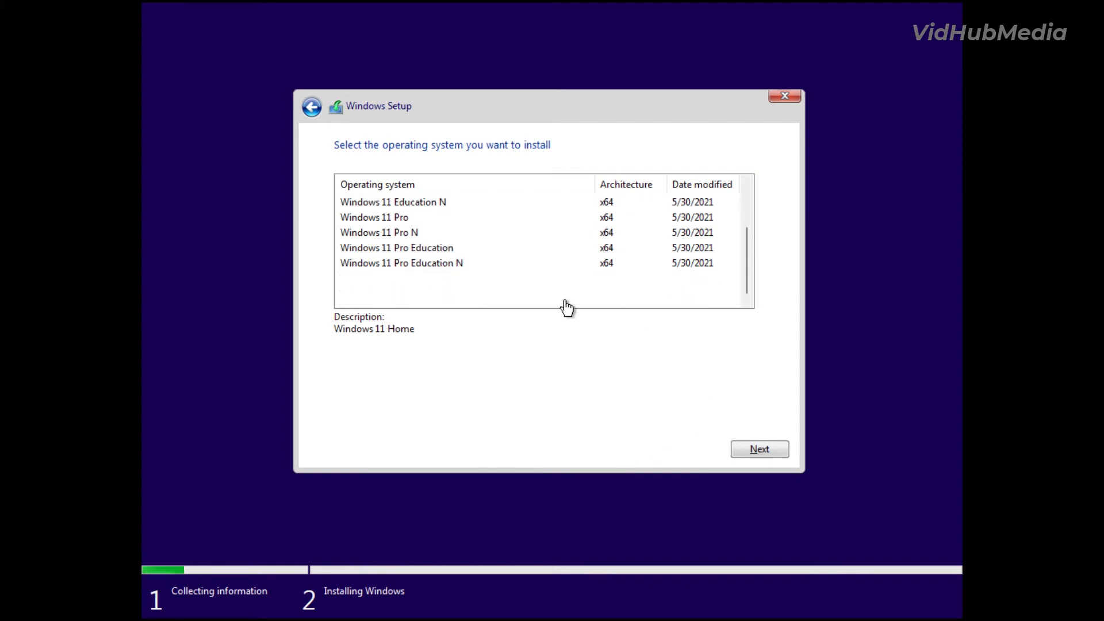
scroll(727, 300, up, 2)
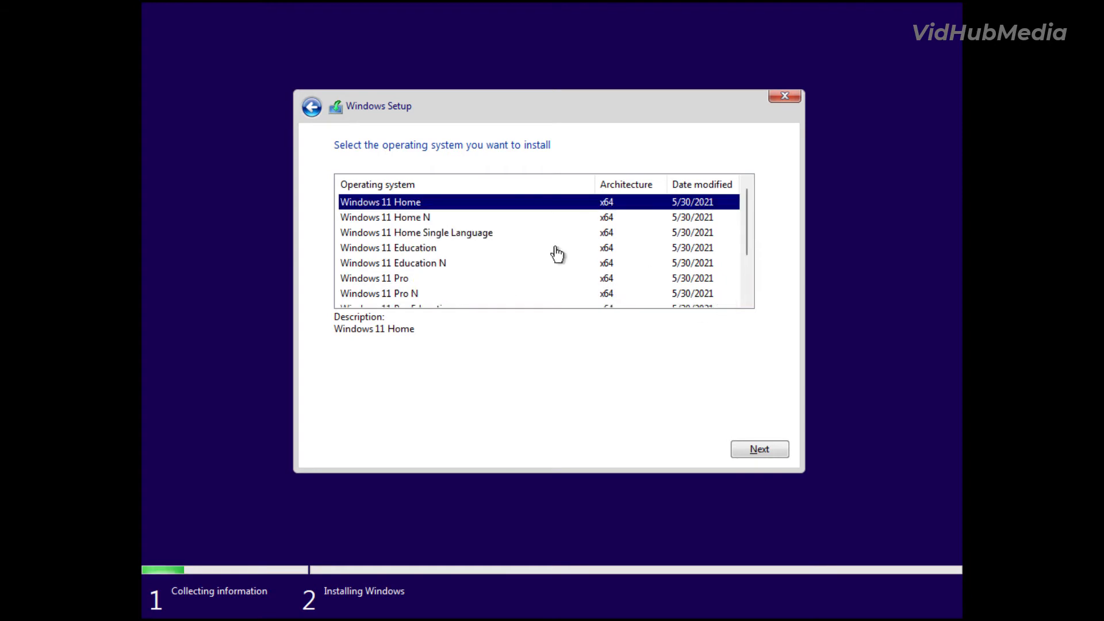
click(426, 220)
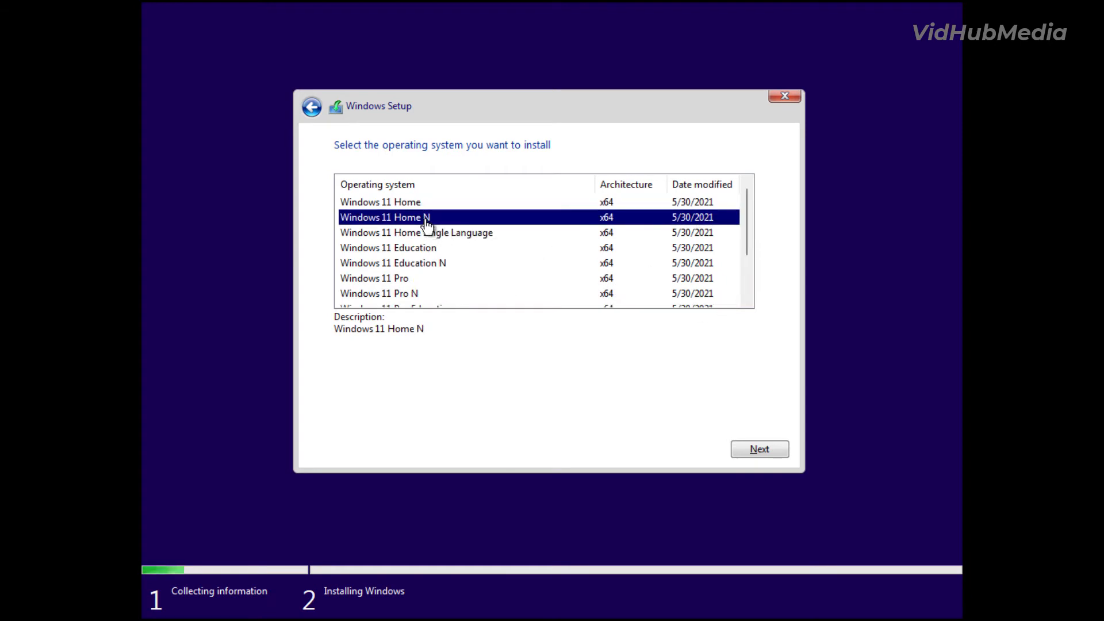
key(Up)
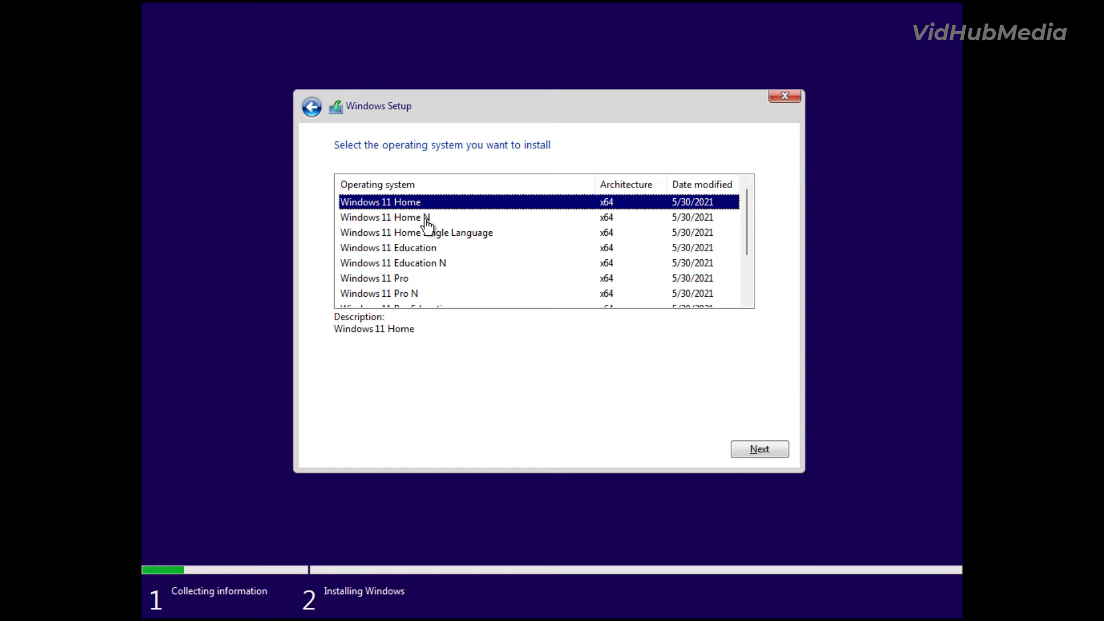
key(Down)
key(Down)
key(Down)
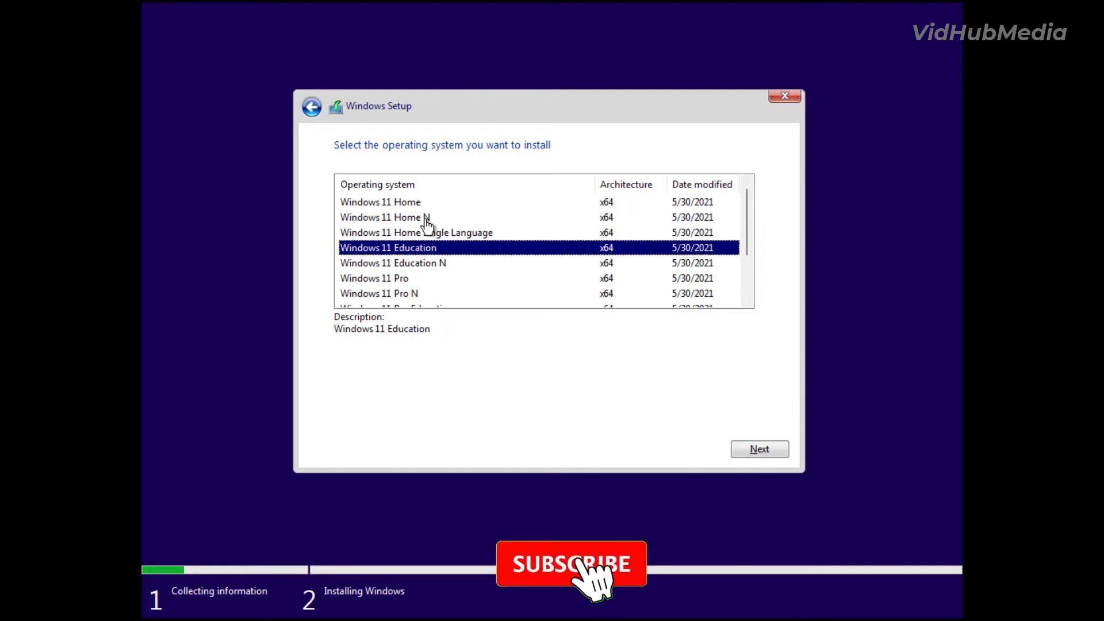
key(Down)
key(Down)
key(Down)
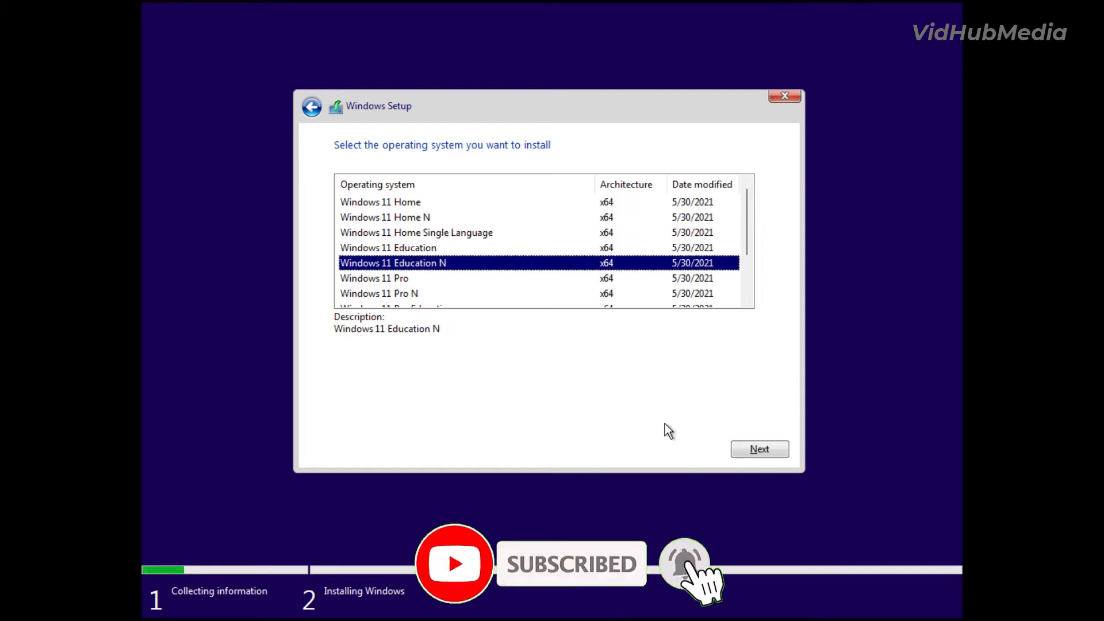
key(Down)
key(Down)
key(Down)
key(Down)
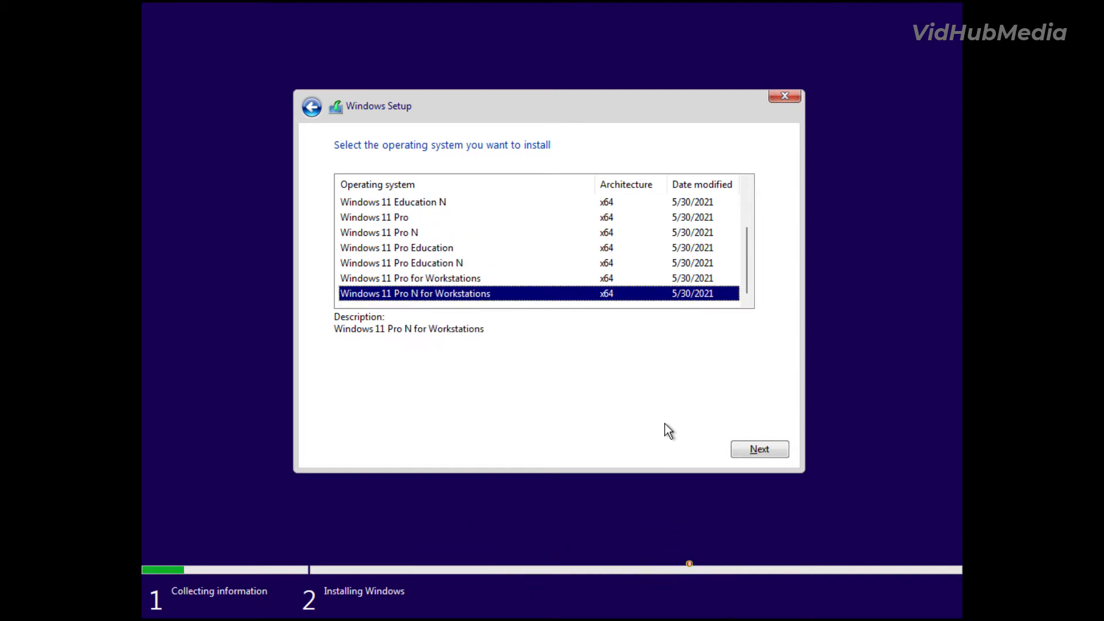
key(Up)
key(Up)
key(Up)
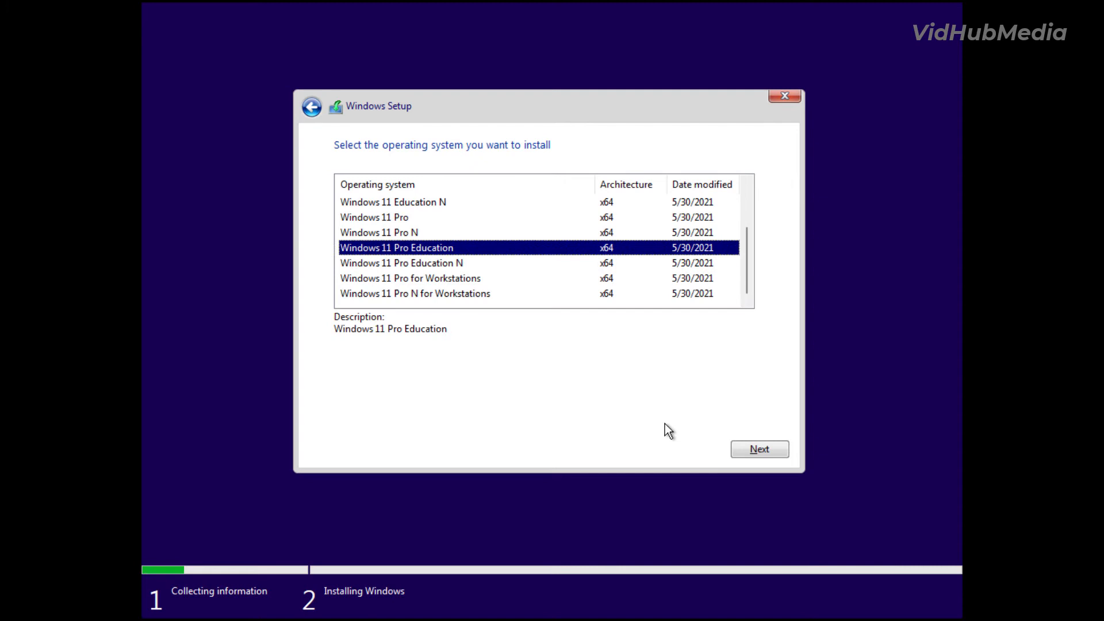
Select Windows 11 Pro as the edition to install and continue
click(619, 223)
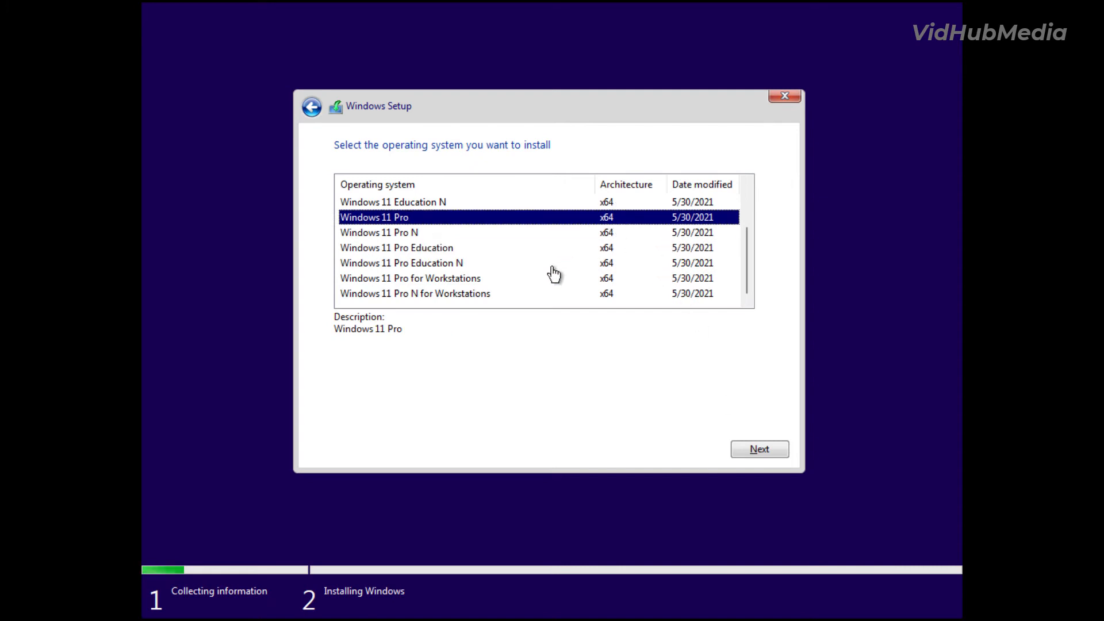
click(751, 453)
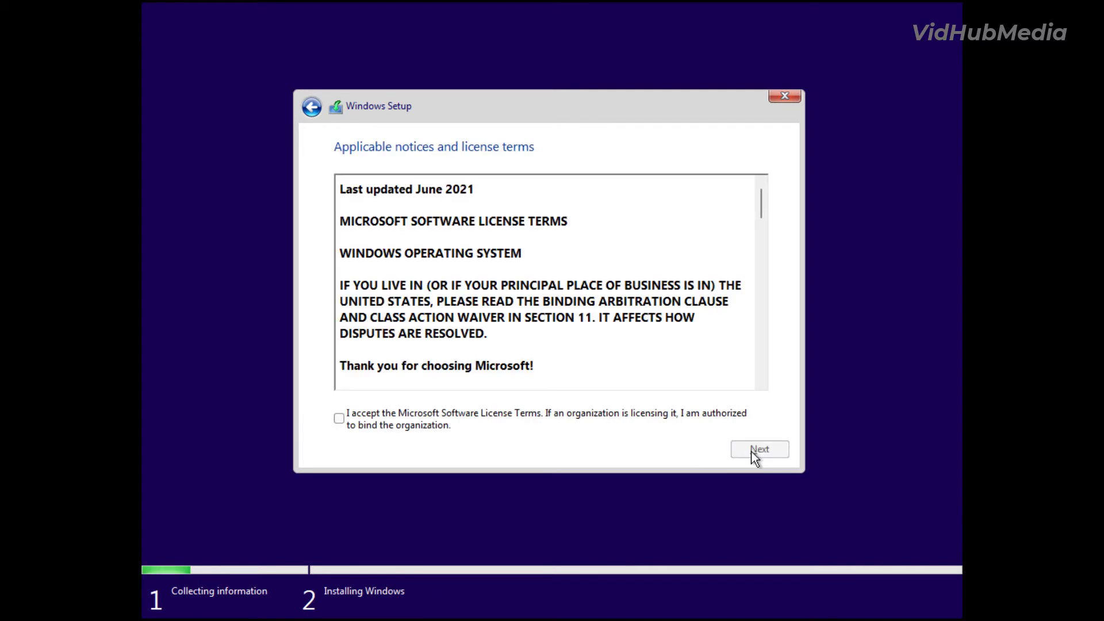
Accept the Microsoft Software License Terms and choose the custom installation type (Install Windows only)
click(384, 423)
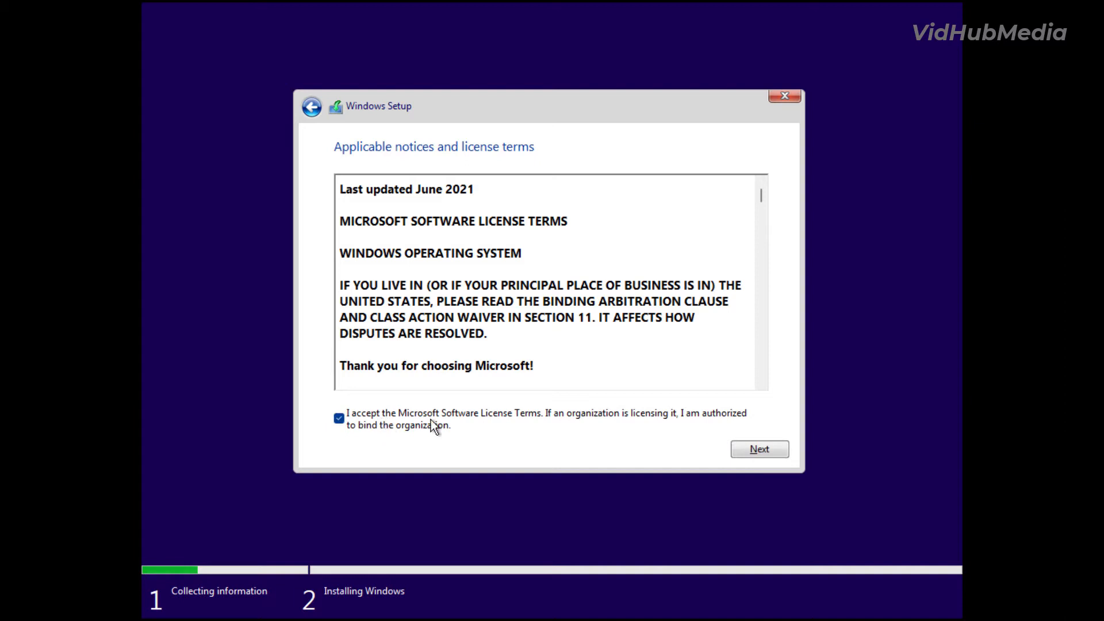
click(754, 451)
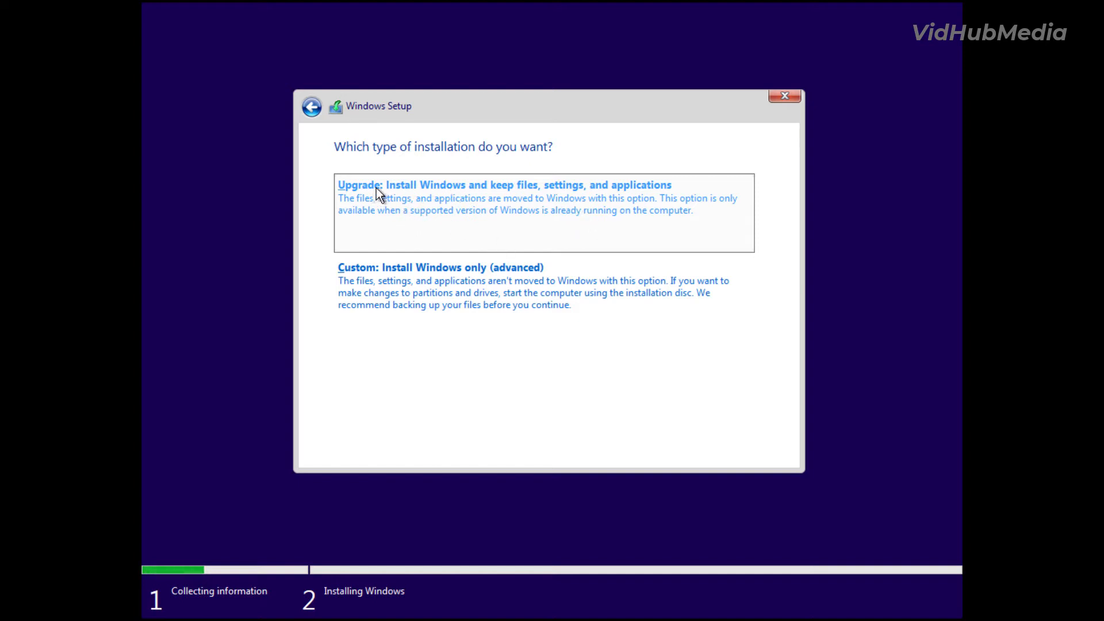
click(515, 323)
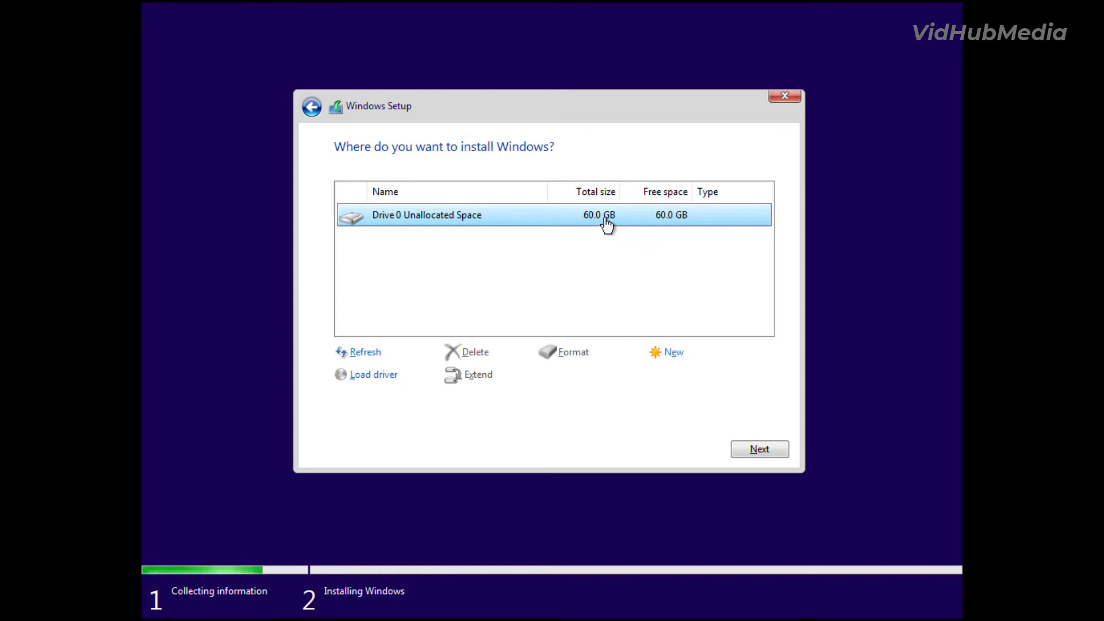
click(672, 352)
drag(617, 371, 579, 370)
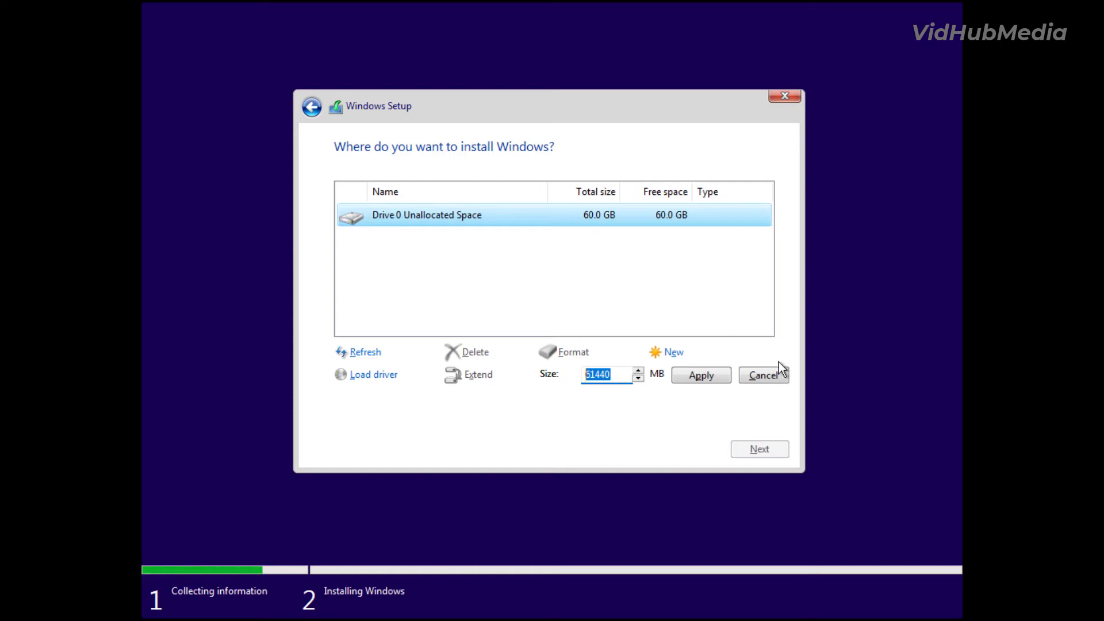
click(770, 376)
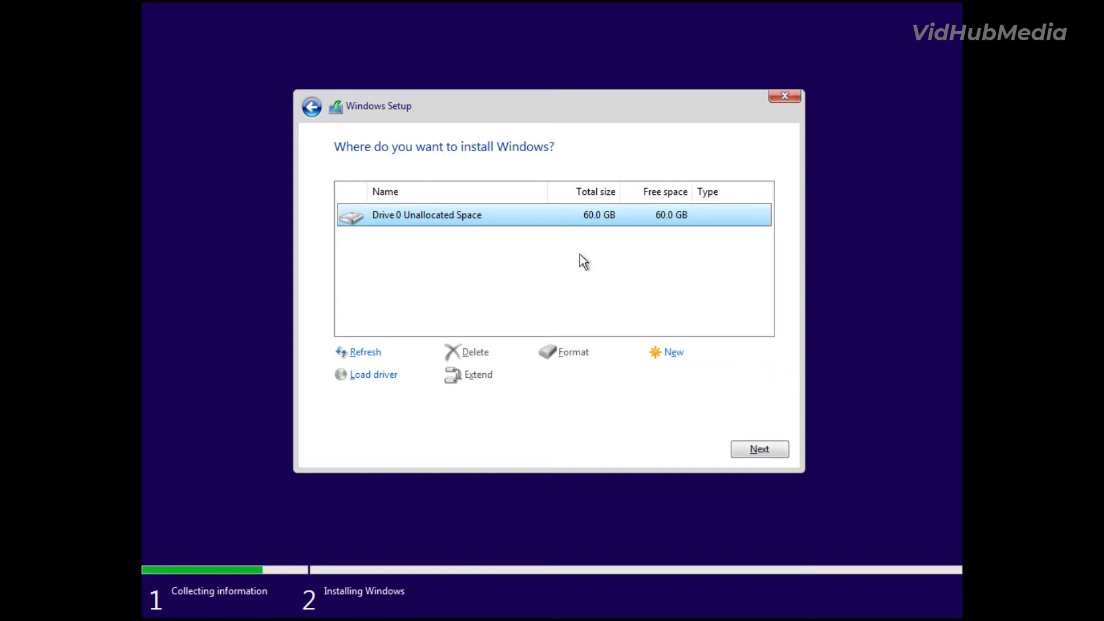
Install Windows on the Drive 0 unallocated space and restart immediately when setup requires it
click(759, 449)
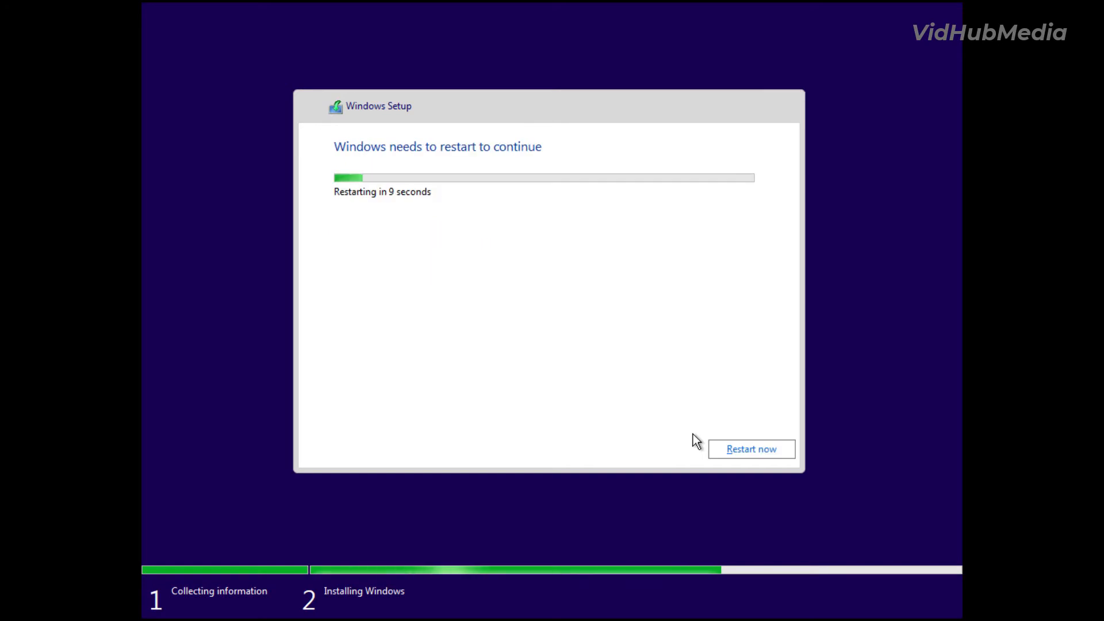
click(738, 449)
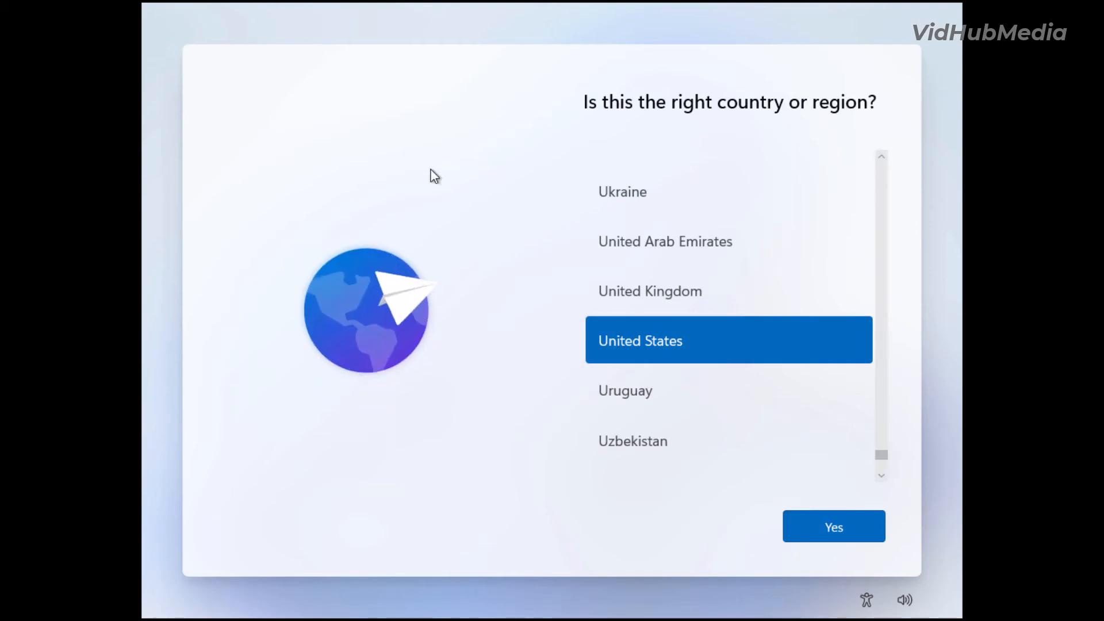
Confirm United States as the region and US as the keyboard layout, skipping a second layout
click(834, 534)
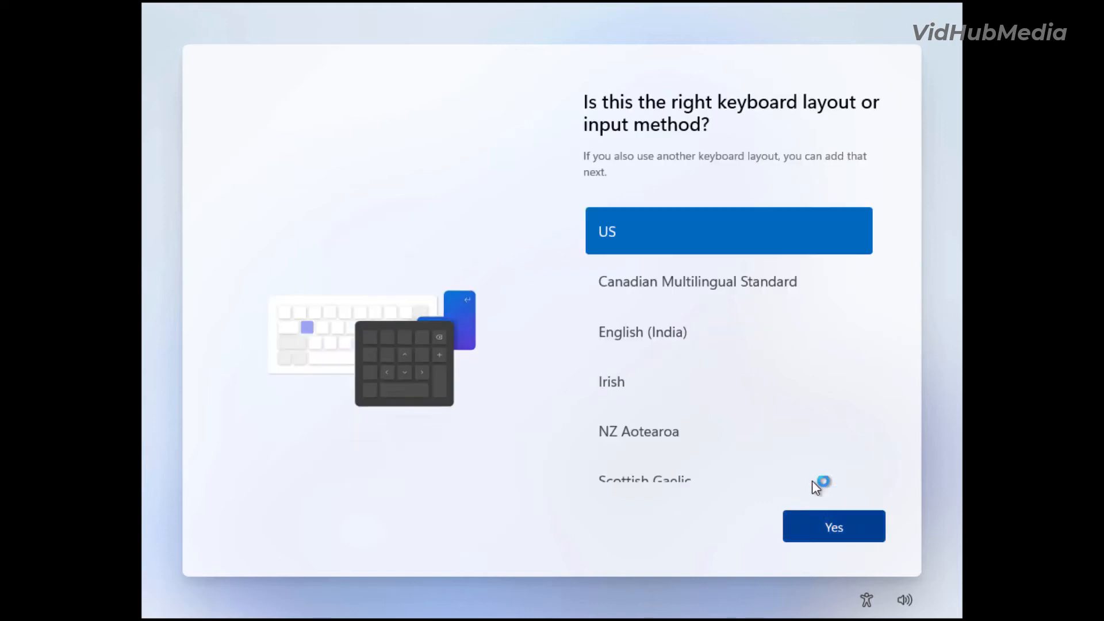
click(838, 536)
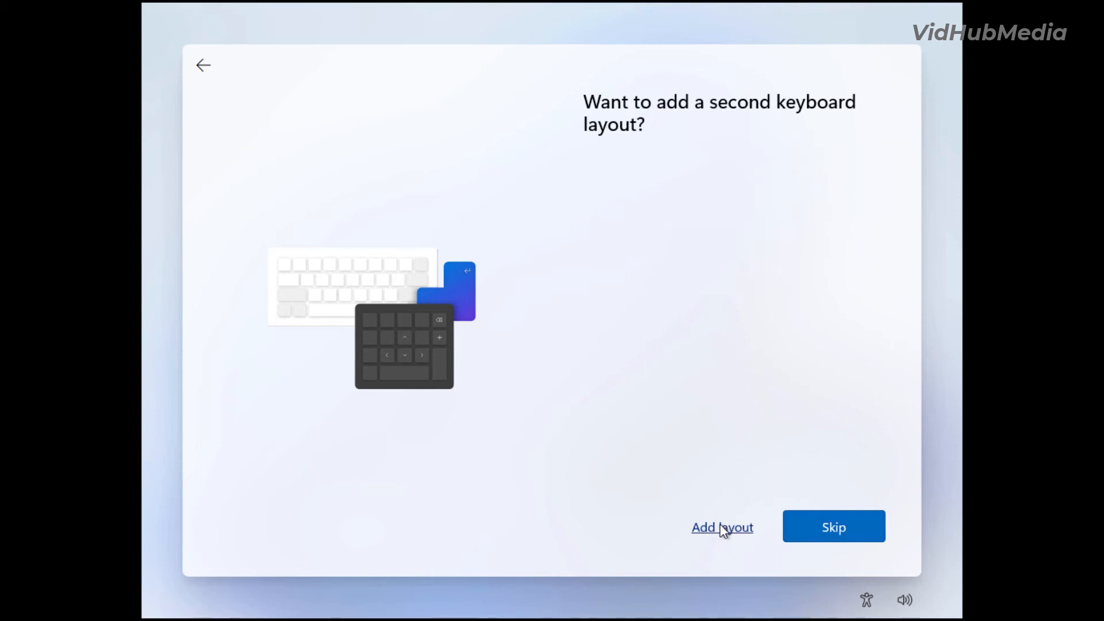
click(838, 532)
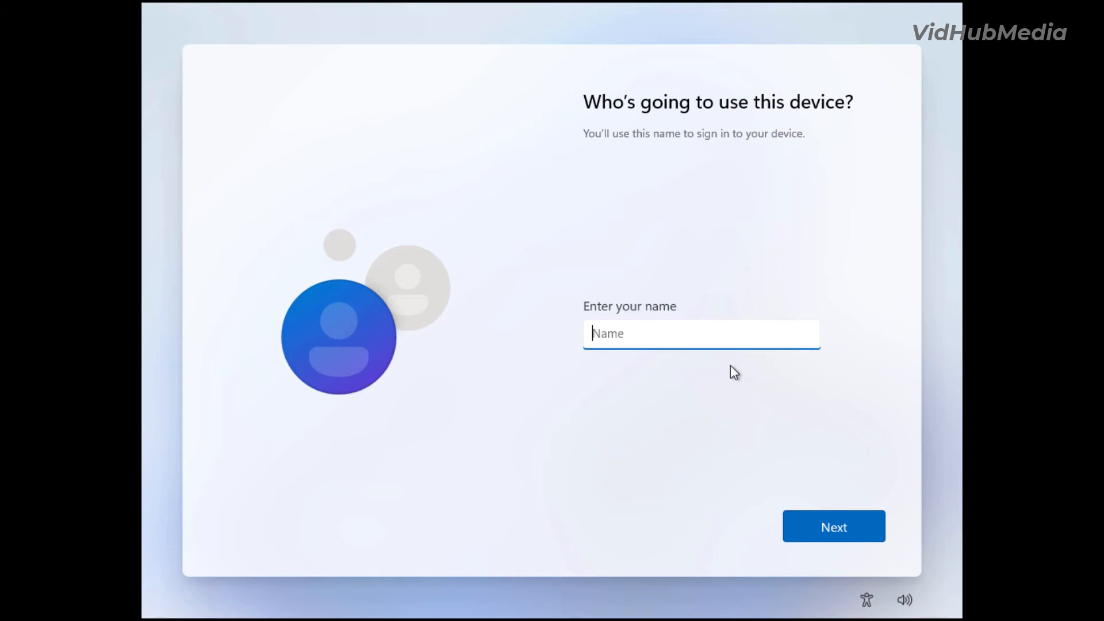
Enter the device user's name for the account and continue with the password left blank
text(MENG Hann)
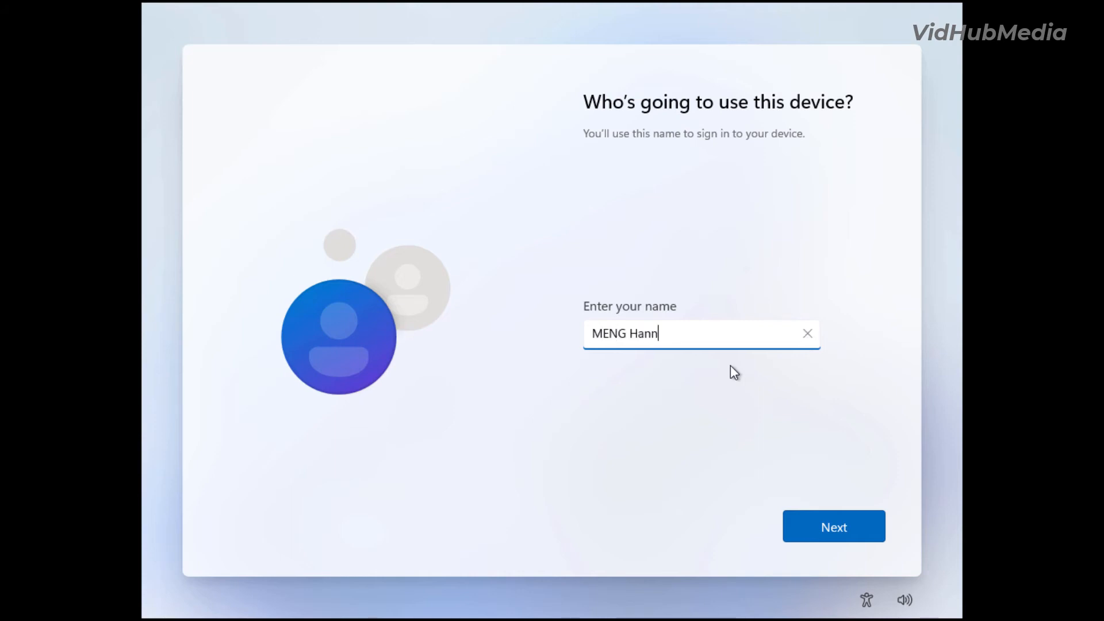
click(861, 528)
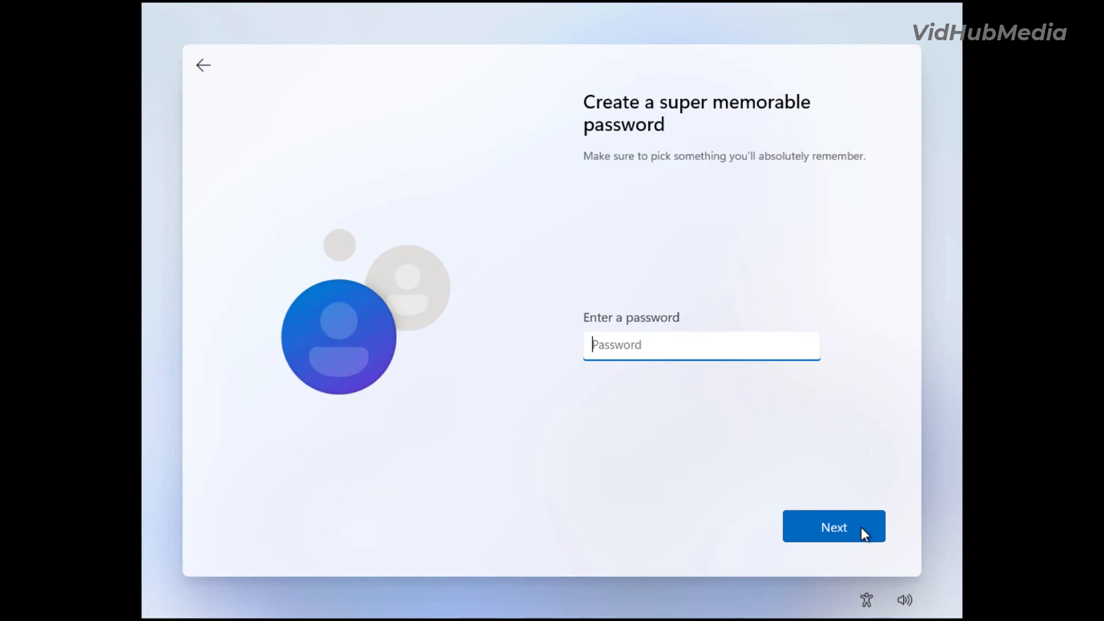
click(843, 532)
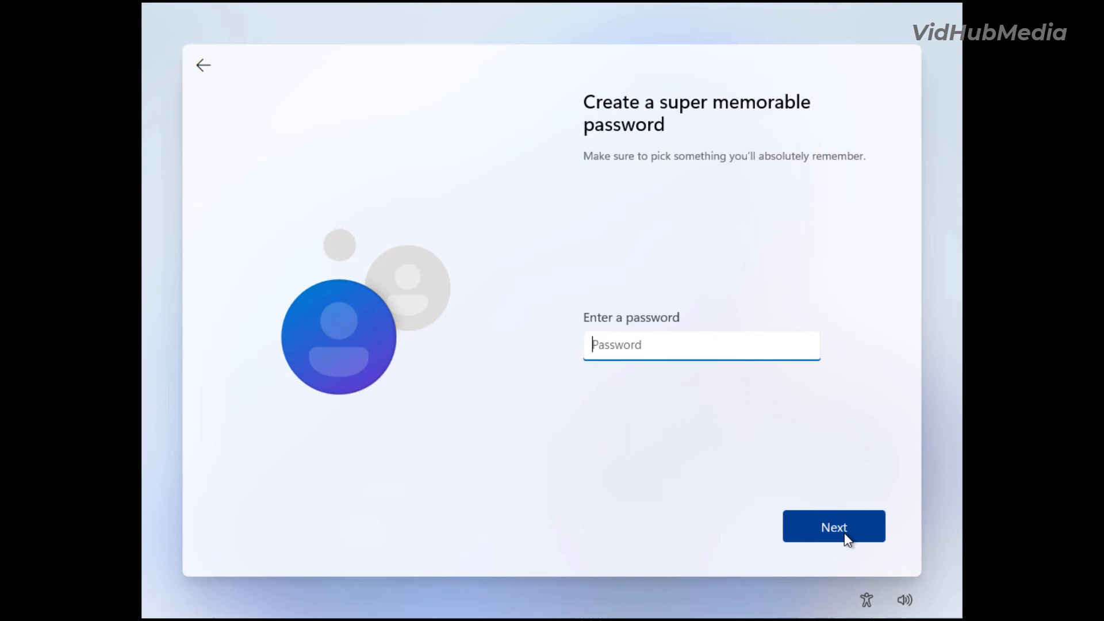
click(844, 532)
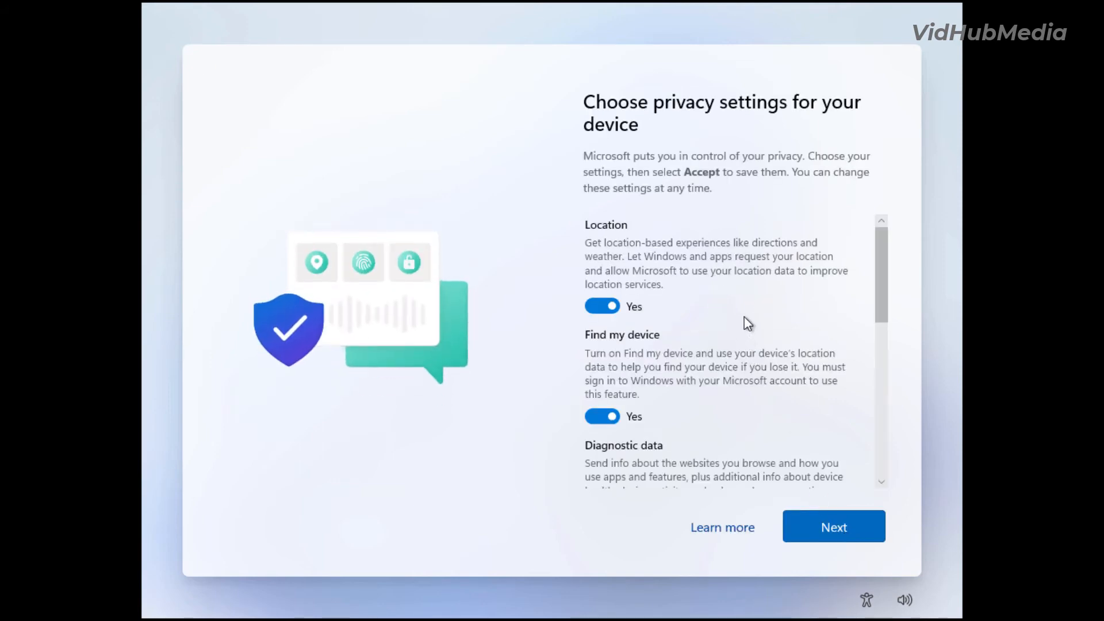
Review the device privacy settings and accept them with all the options left on
scroll(747, 323, down, 5)
scroll(747, 323, down, 2)
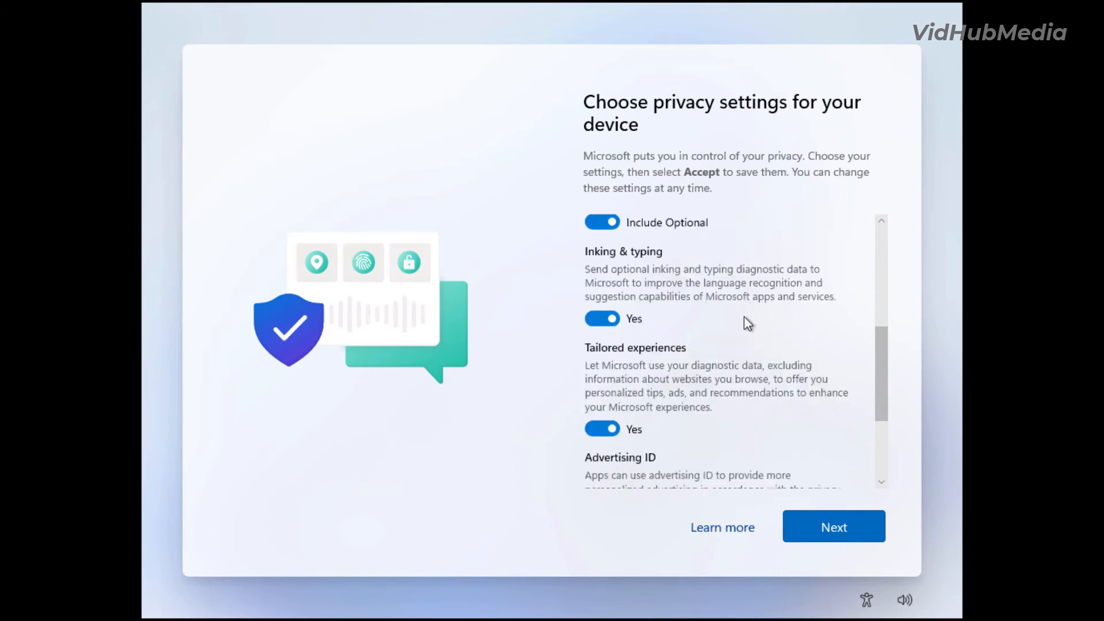
scroll(719, 357, down, 3)
scroll(649, 390, up, 8)
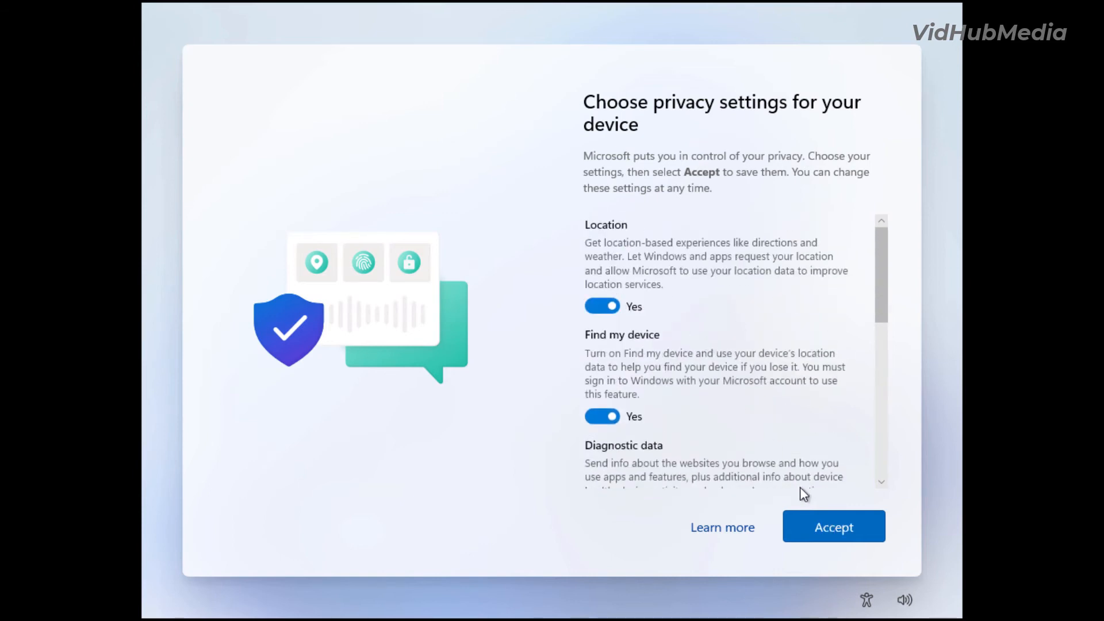
click(837, 526)
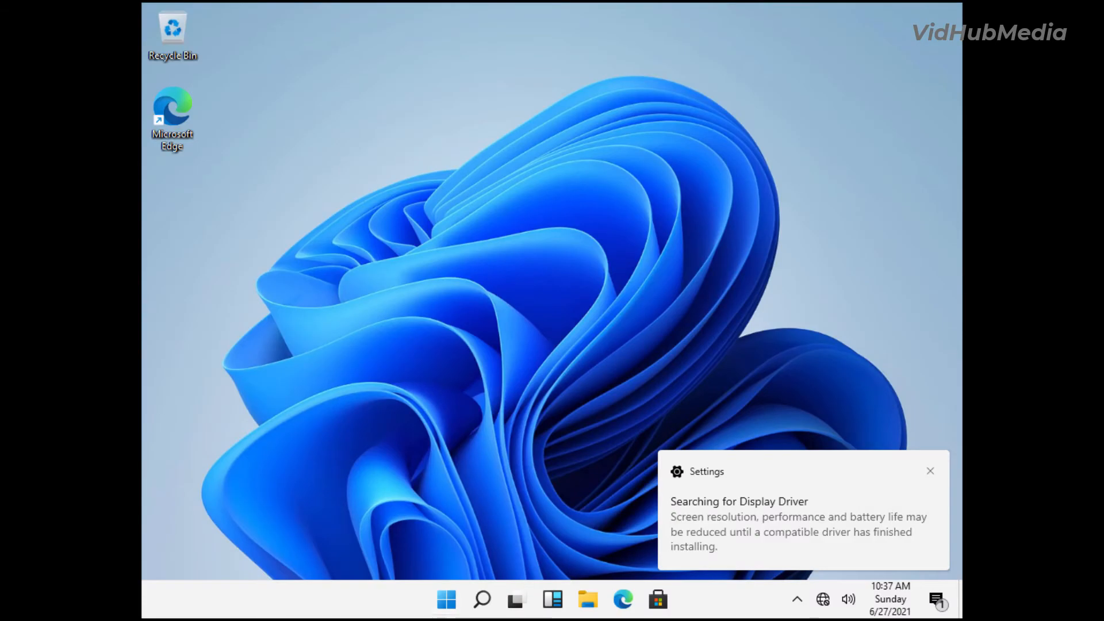
Open the Start menu on the new Windows 11 desktop and dismiss the display driver notification
key(super)
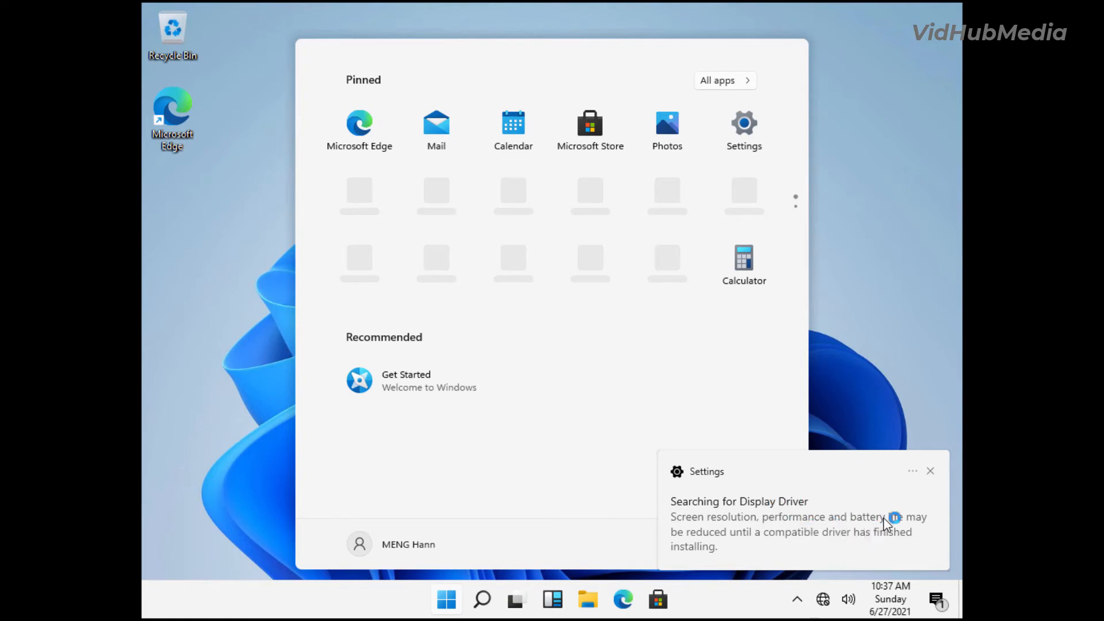
click(930, 471)
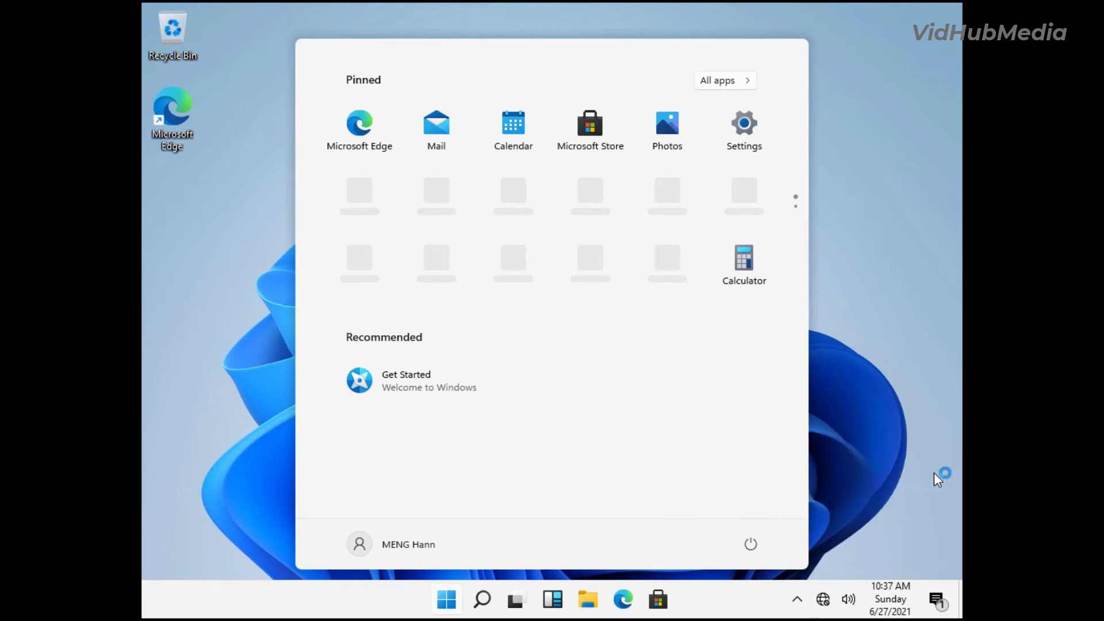
Close the Start menu and refresh the desktop
click(854, 356)
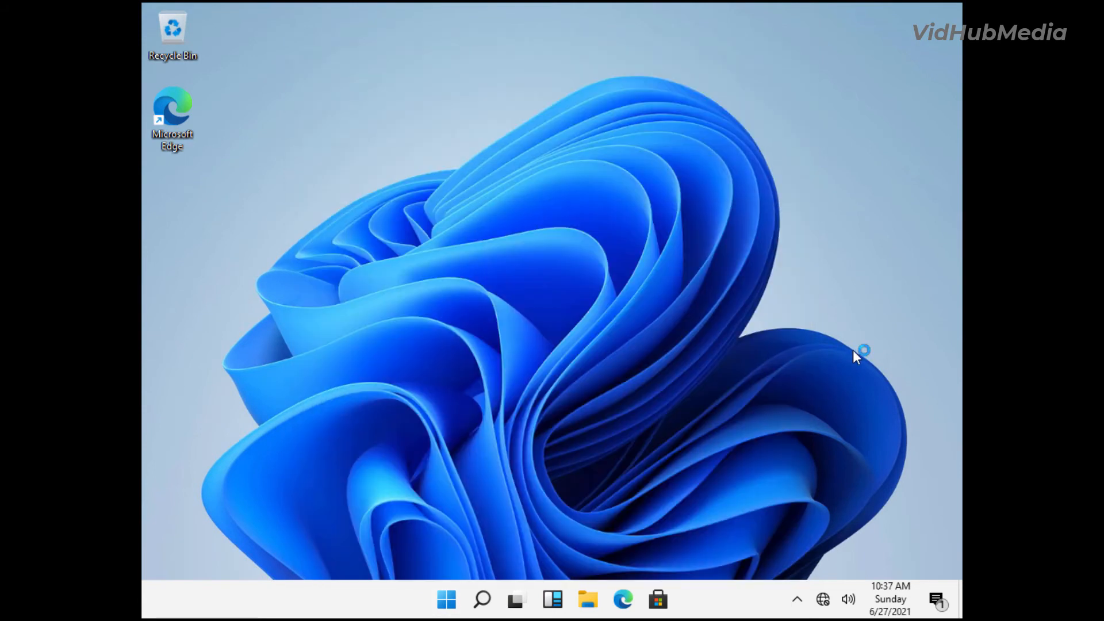
right_click(397, 127)
click(357, 171)
Set the display resolution to 1920 × 1080, keep the change and close the display settings
right_click(348, 114)
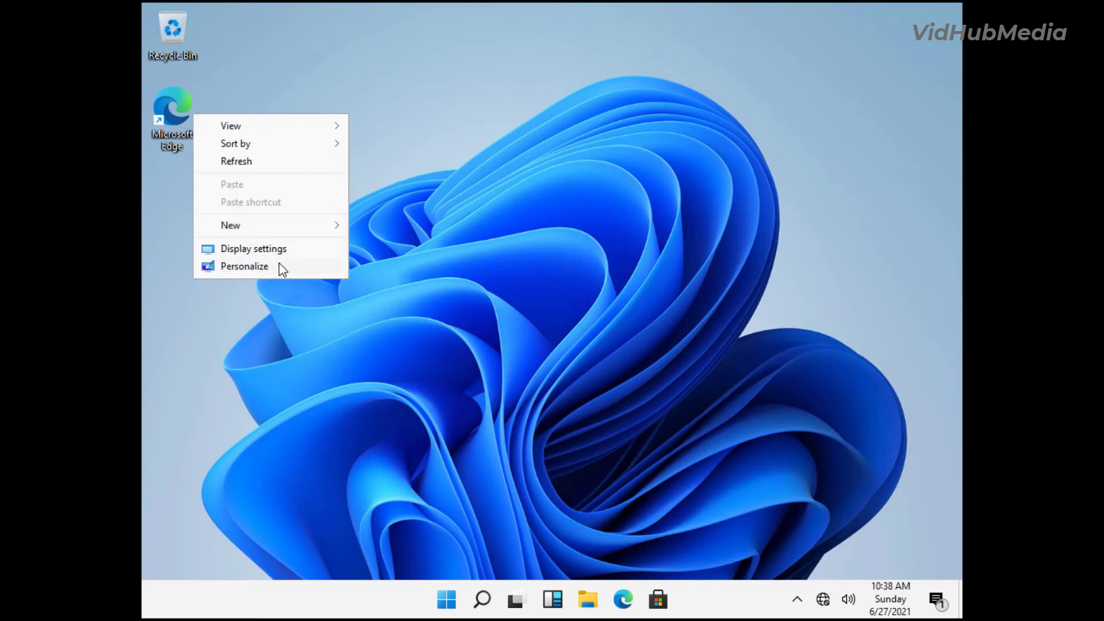
click(271, 247)
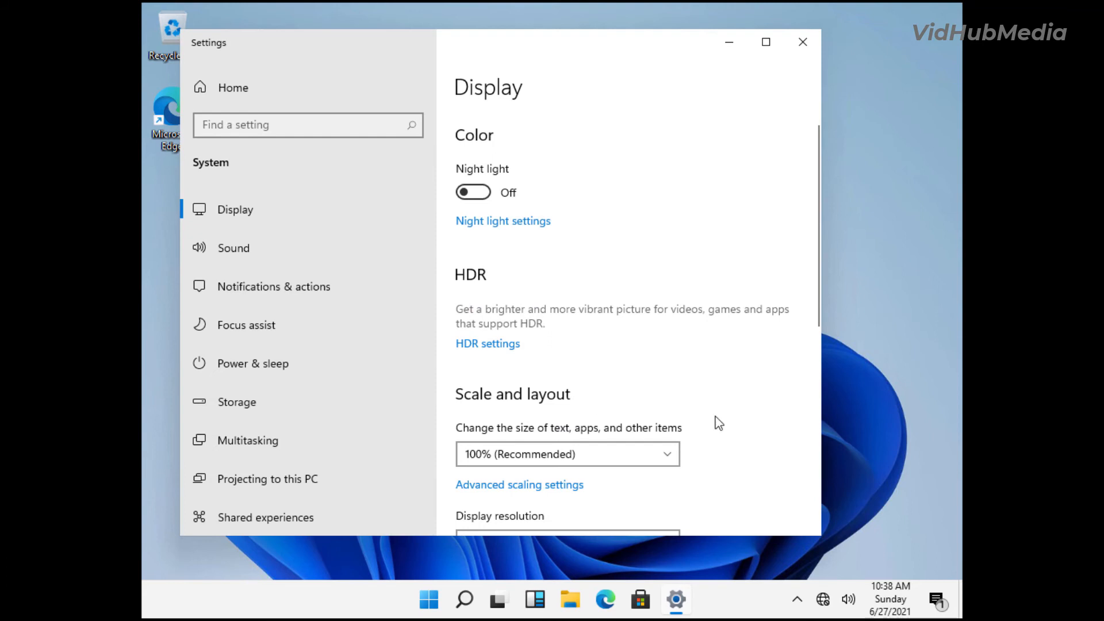
scroll(718, 422, down, 5)
click(580, 315)
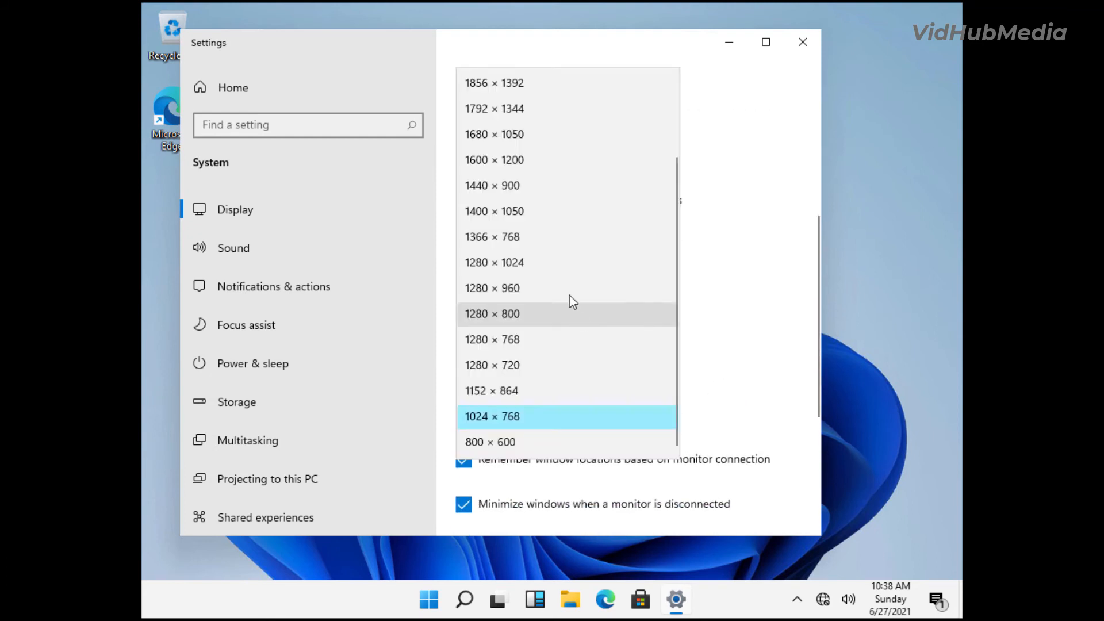
scroll(526, 113, up, 3)
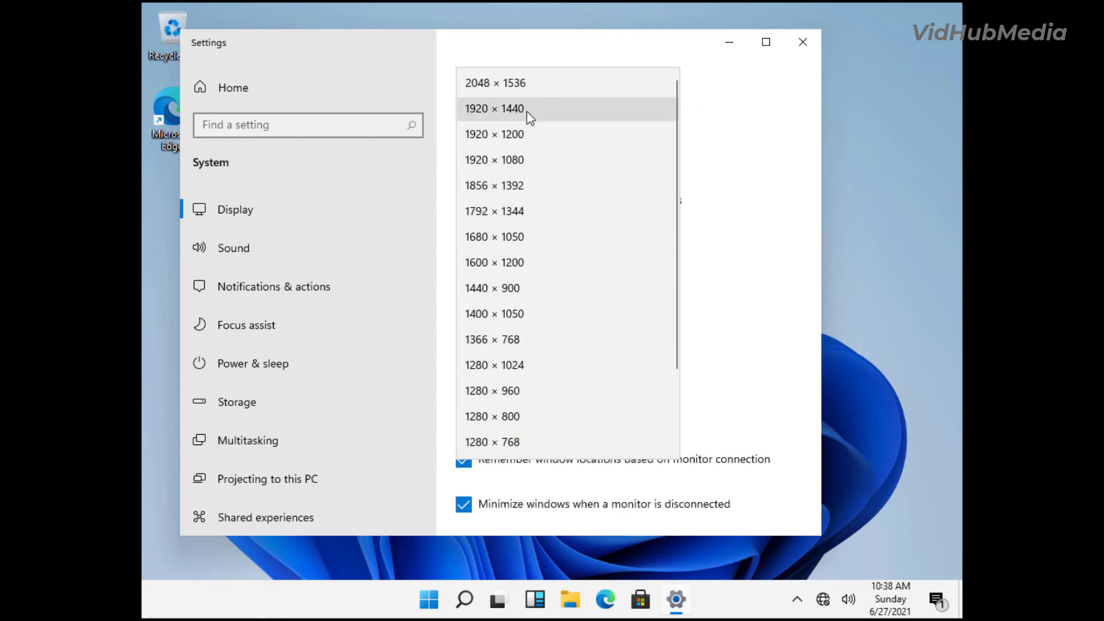
click(532, 160)
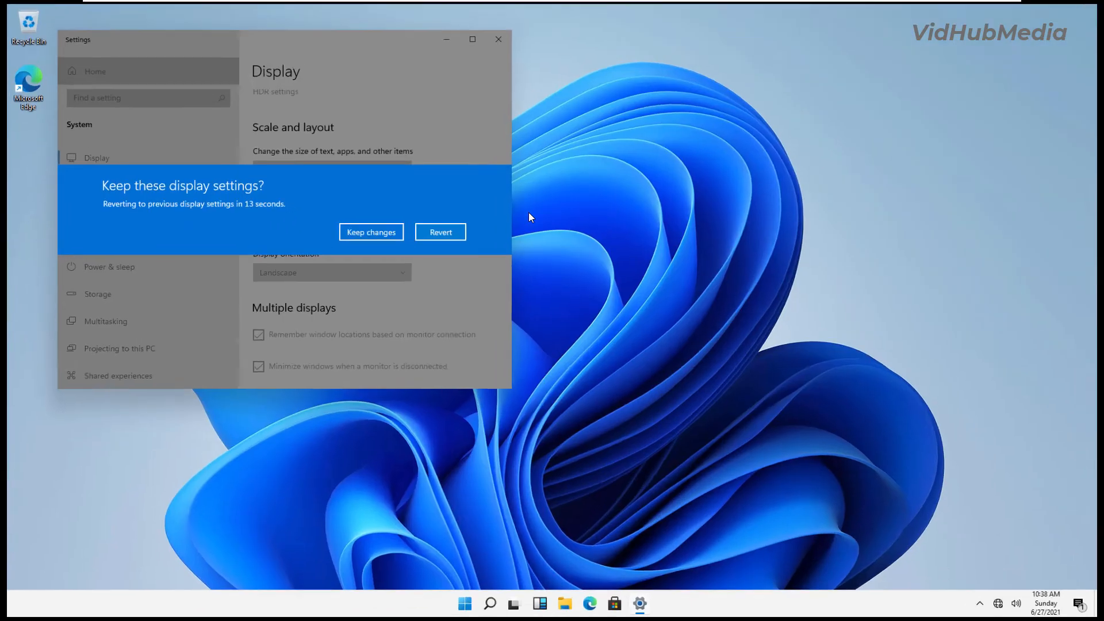
click(372, 231)
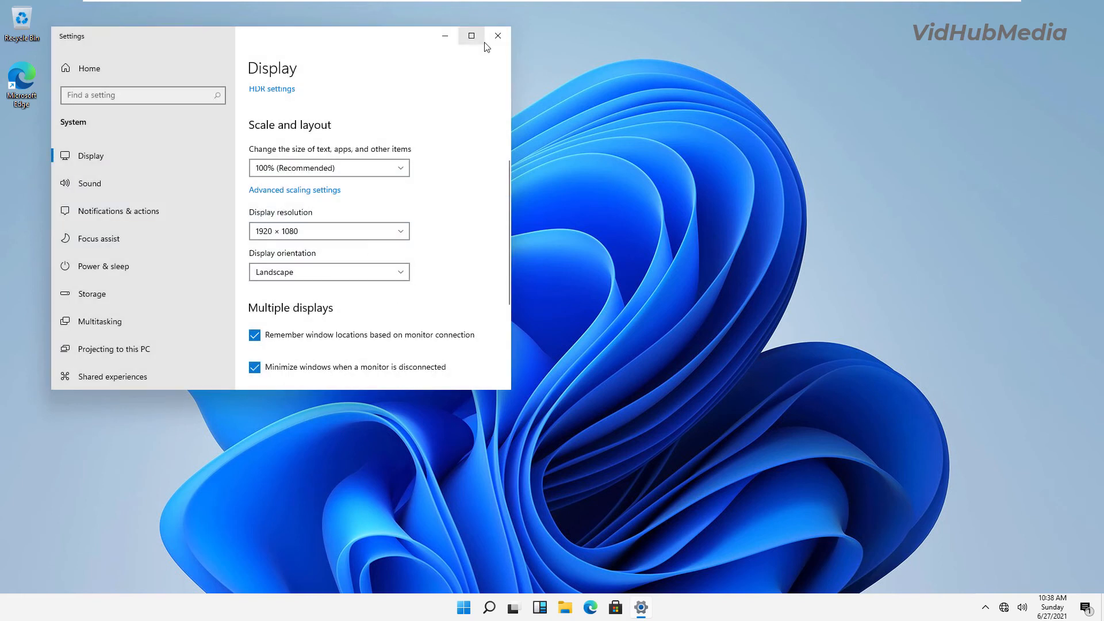
click(498, 36)
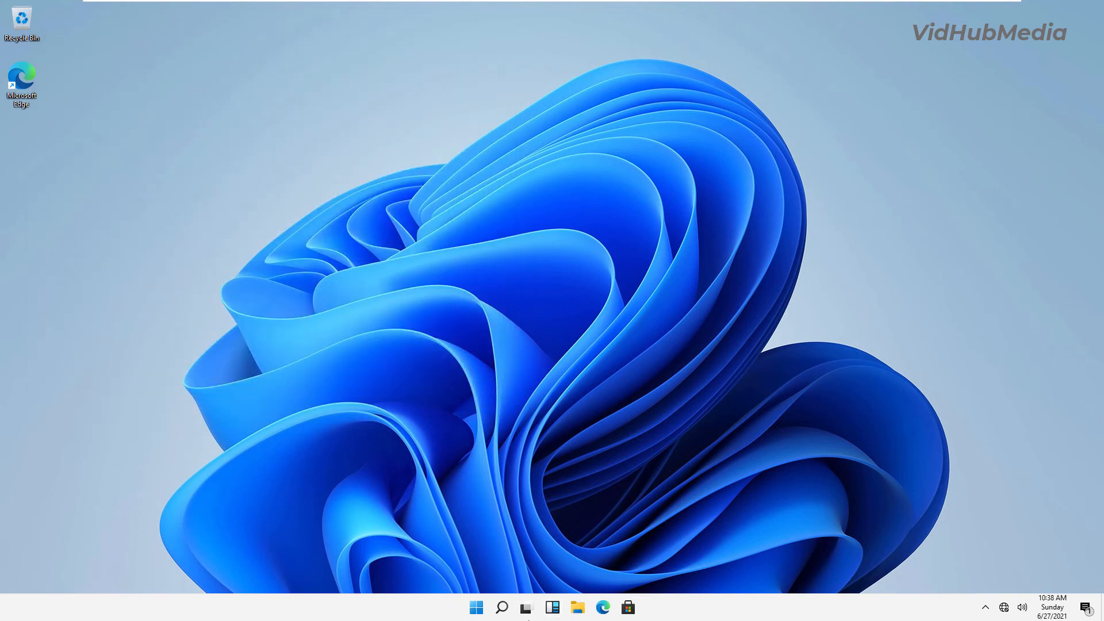
Refresh the desktop and pin the Mail app from the Start menu to the taskbar
right_click(439, 242)
click(407, 276)
click(476, 608)
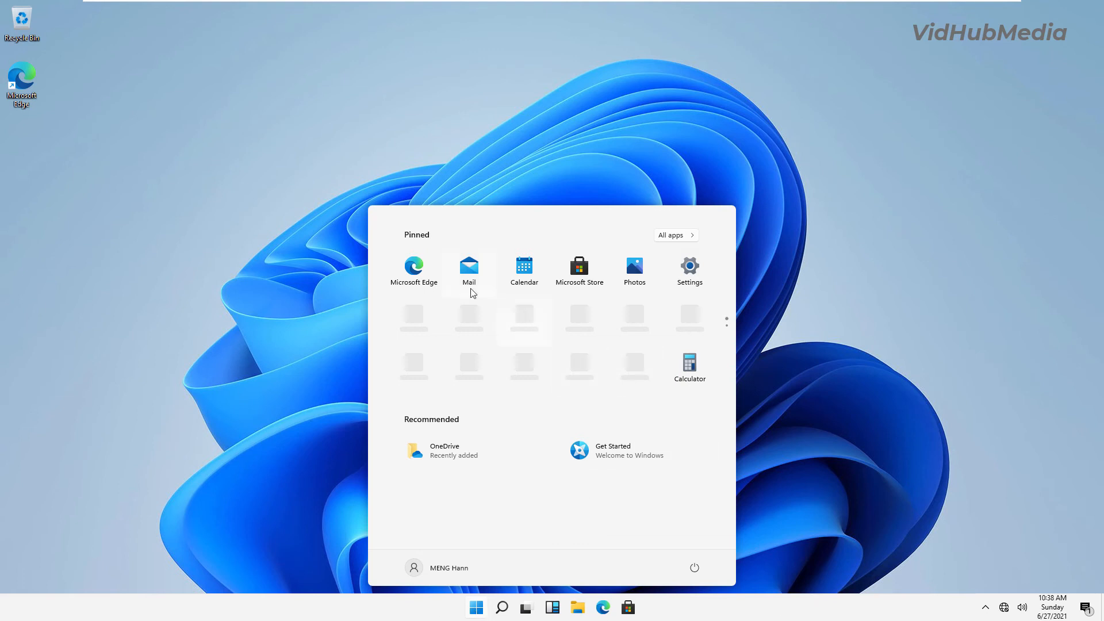
drag(469, 267, 668, 614)
right_click(468, 267)
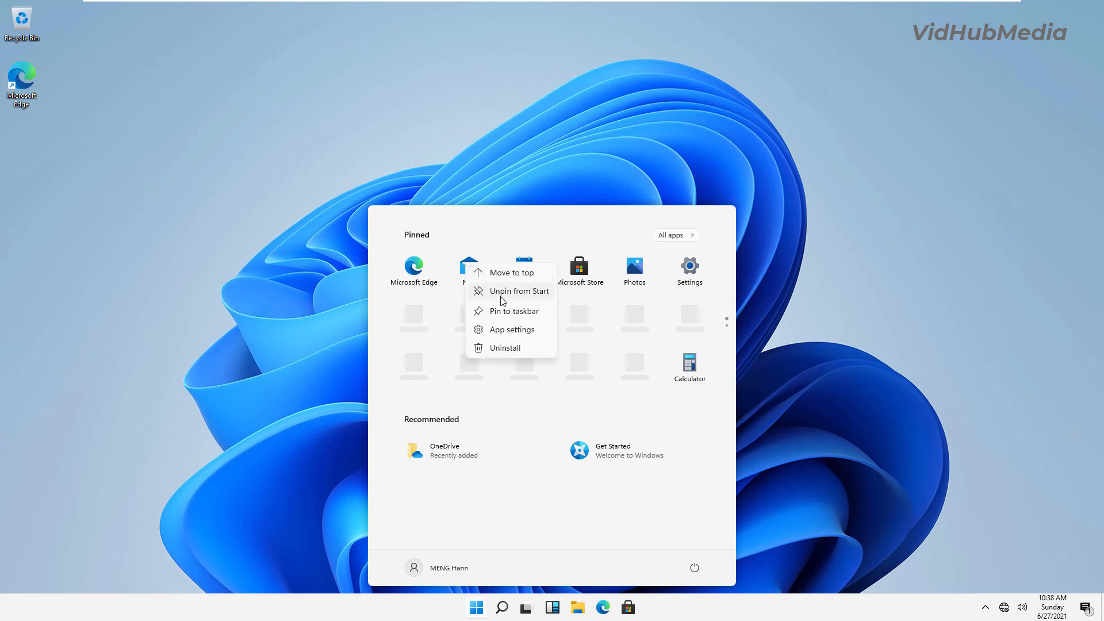
click(514, 311)
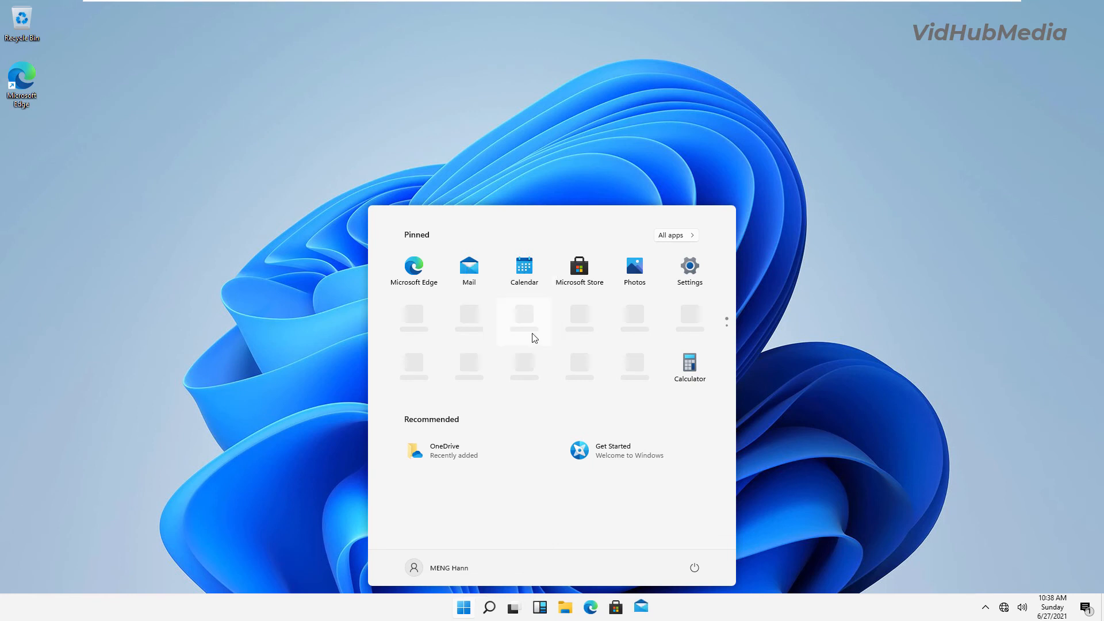
click(825, 536)
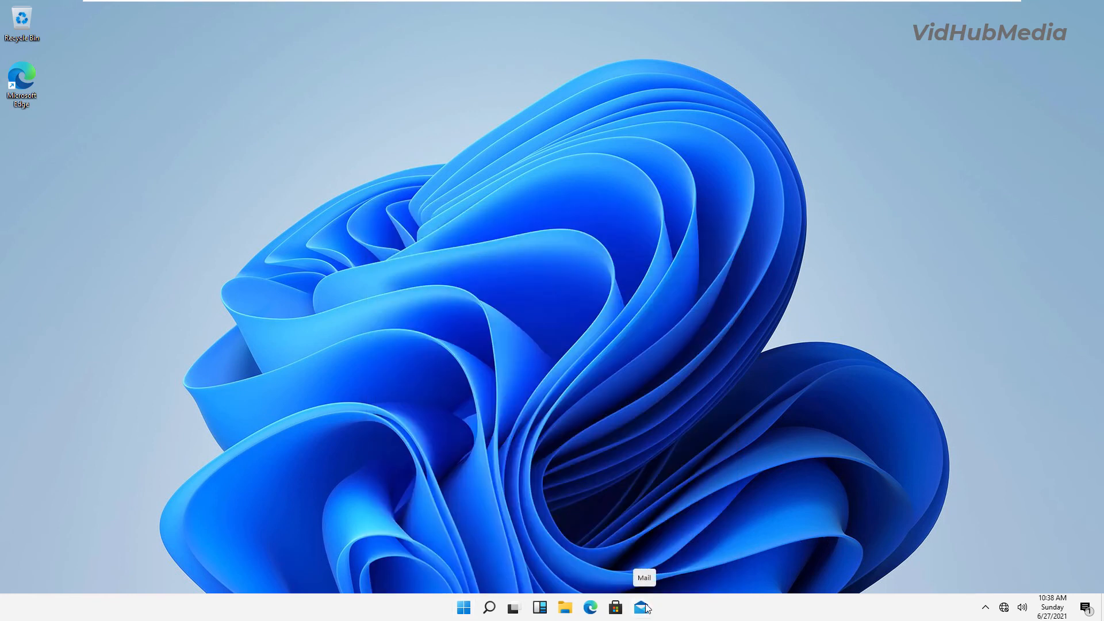
Examine the Start menu's account options, power options and pinned apps without choosing any
click(464, 607)
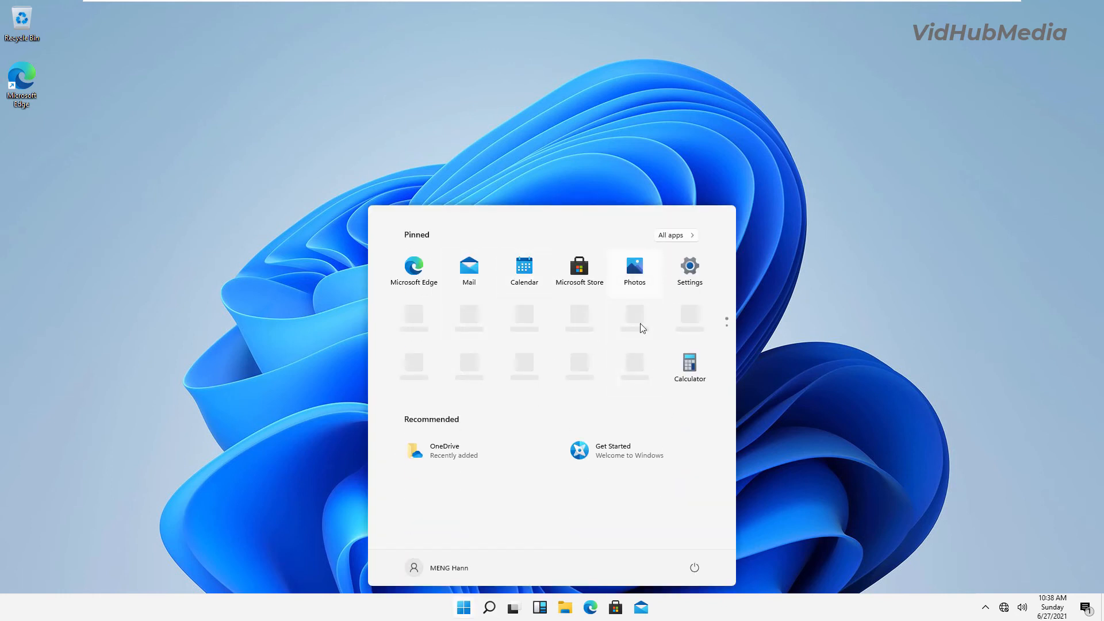
click(452, 568)
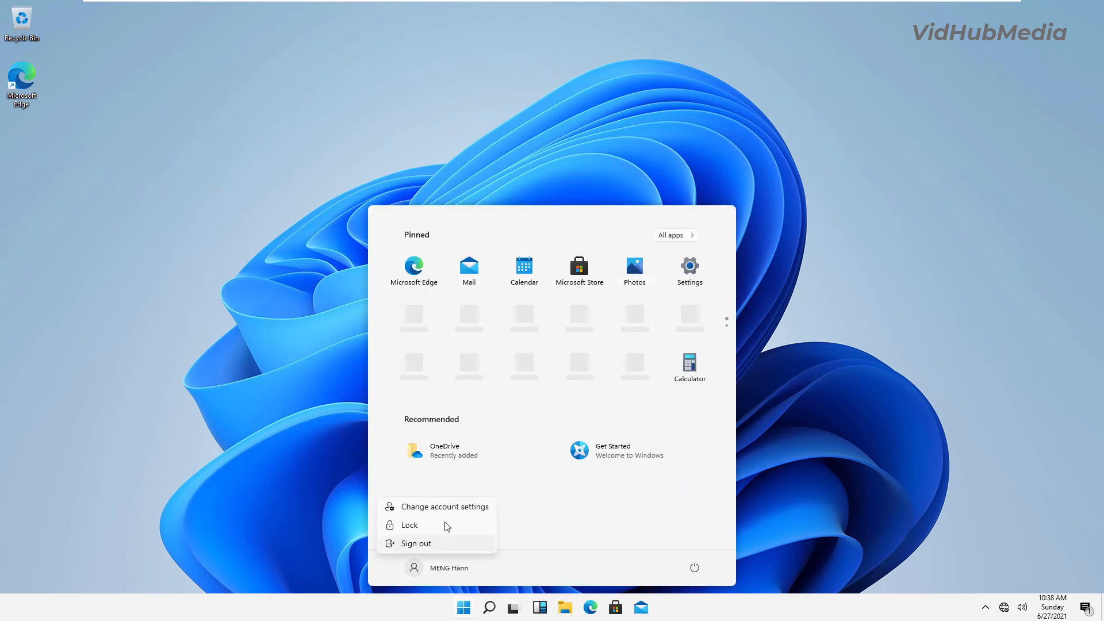
click(693, 569)
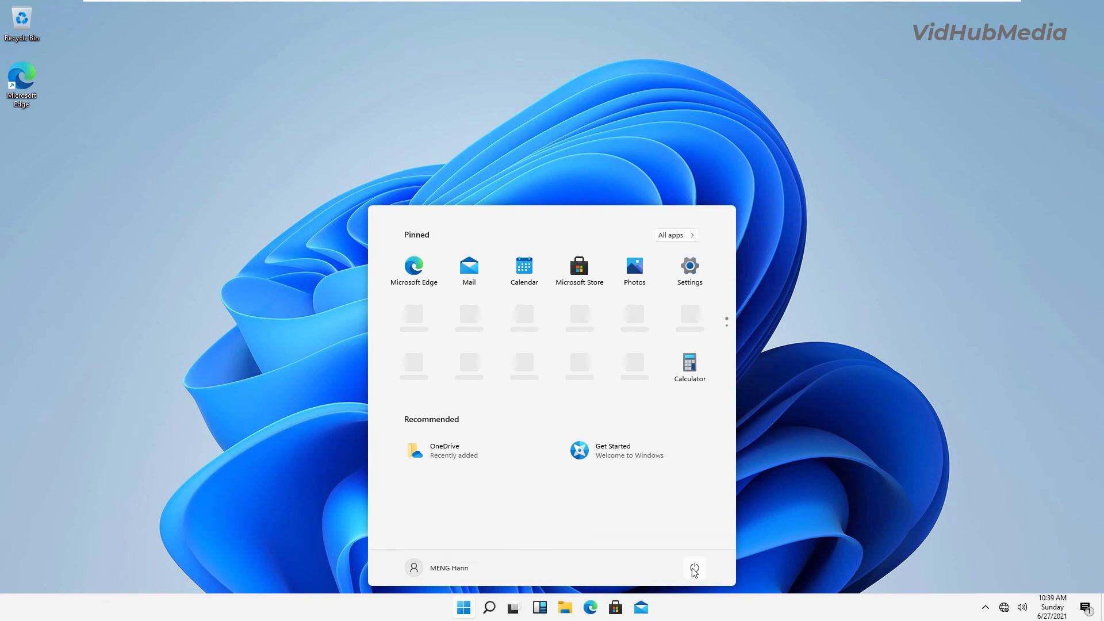
click(694, 569)
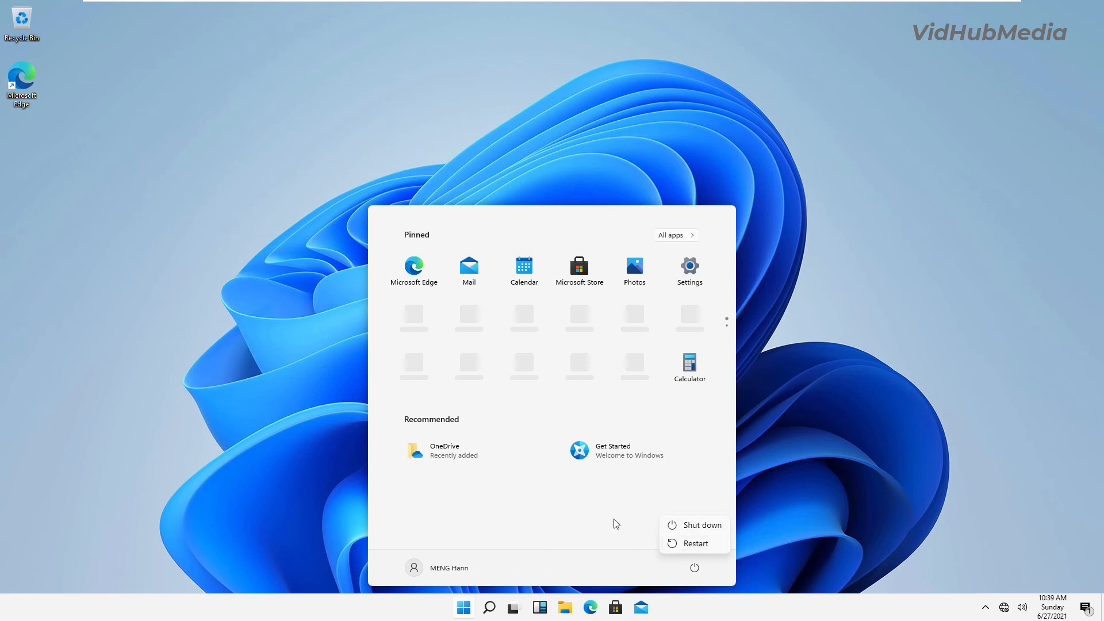
click(584, 521)
scroll(549, 296, down, 1)
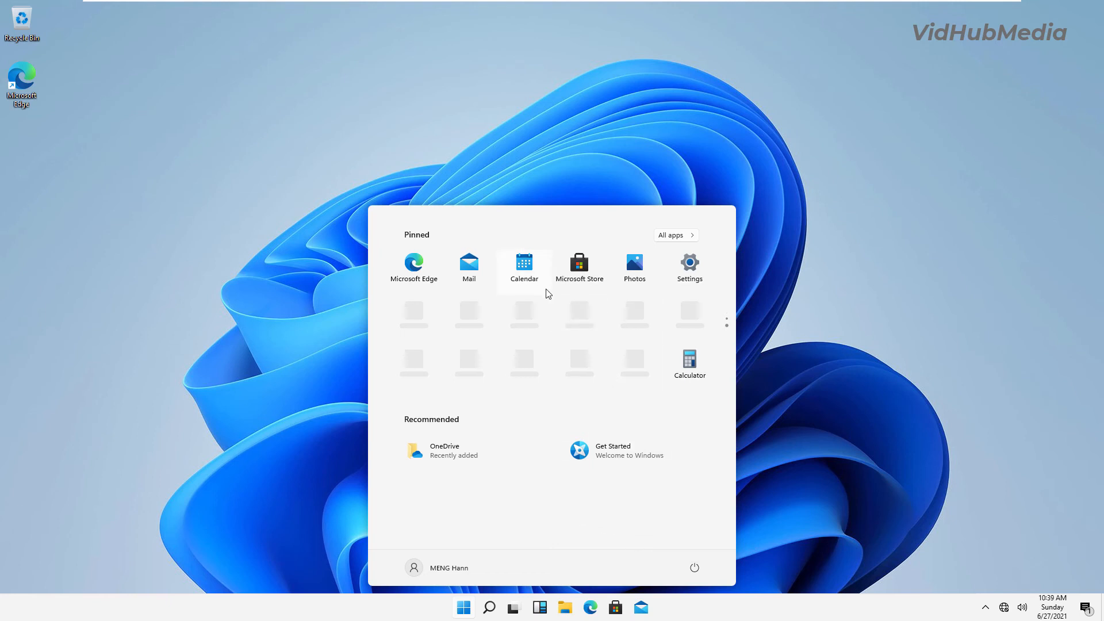
scroll(603, 300, up, 1)
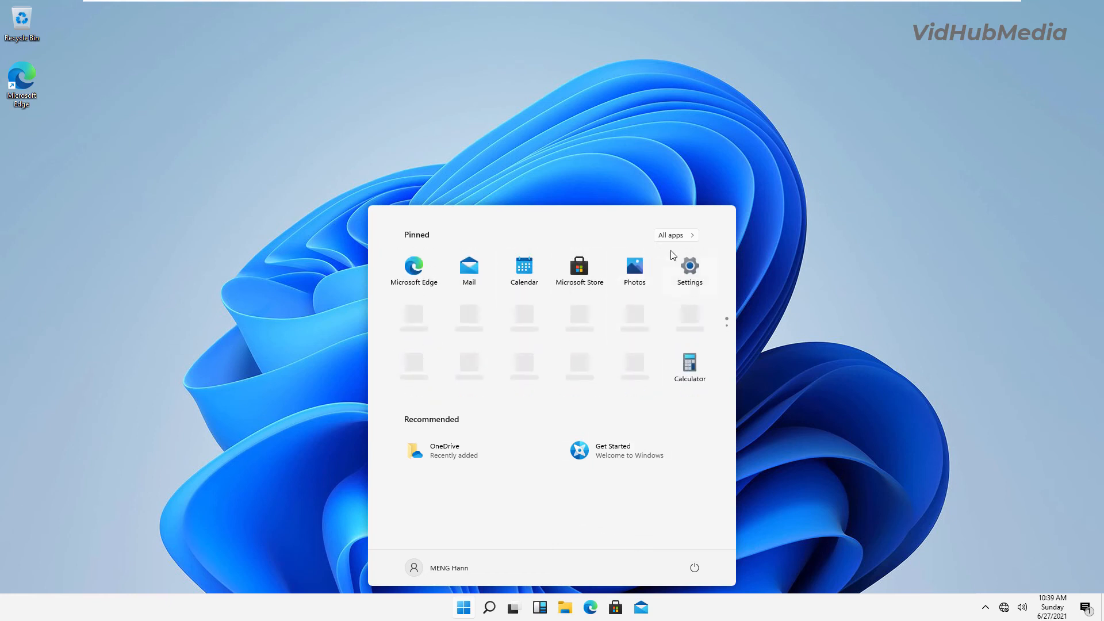
Look through the full list of installed apps and search Windows for "sni"
click(676, 235)
scroll(633, 352, down, 6)
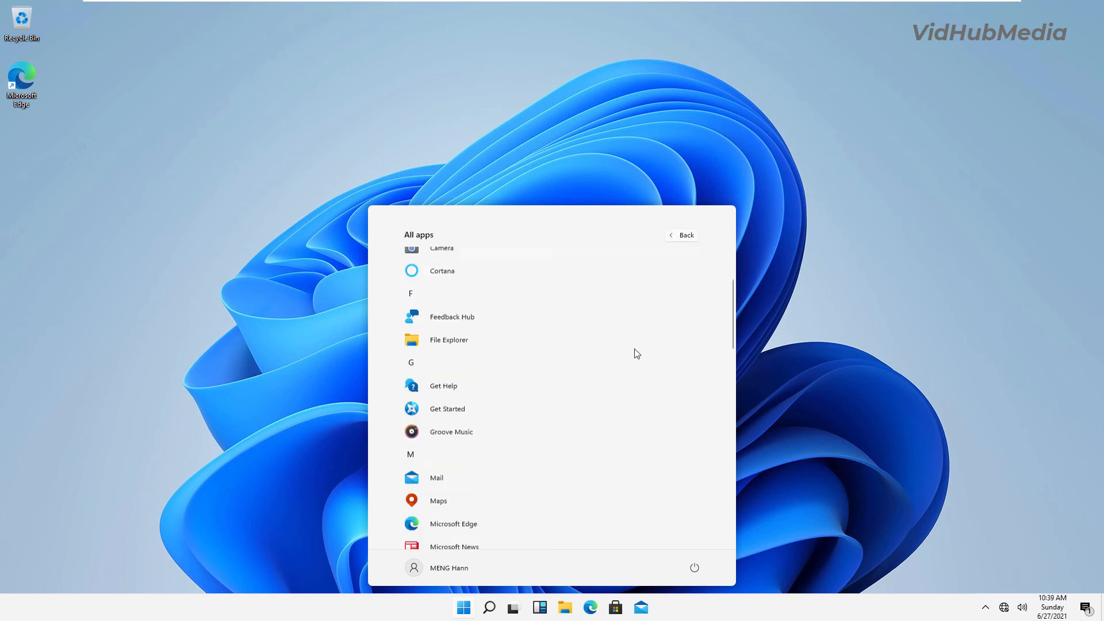
scroll(609, 383, down, 8)
scroll(596, 400, up, 12)
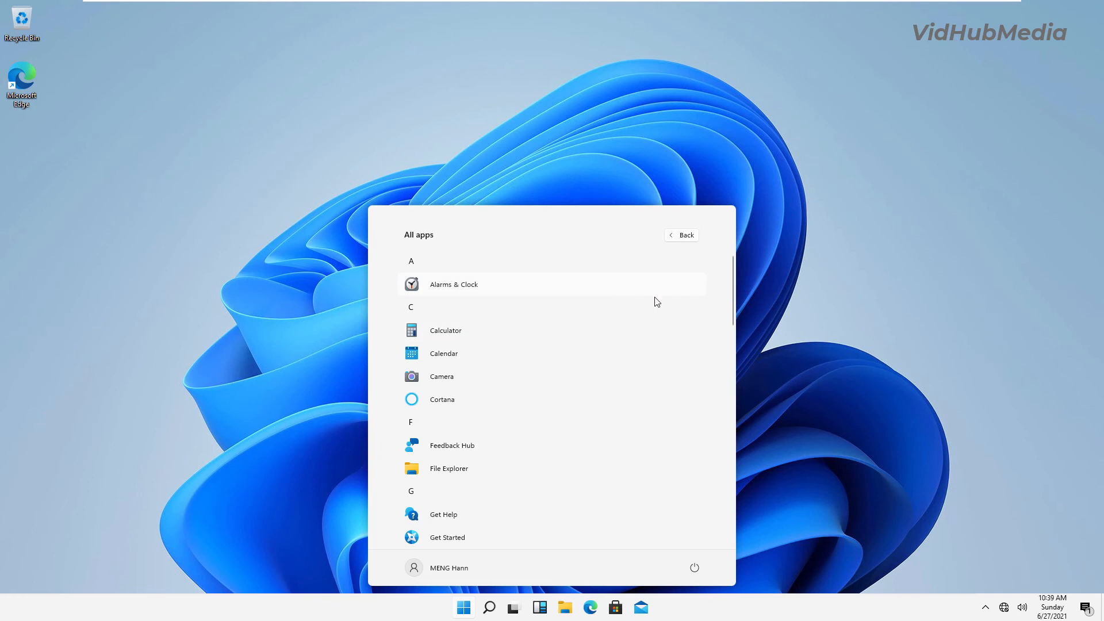
click(489, 608)
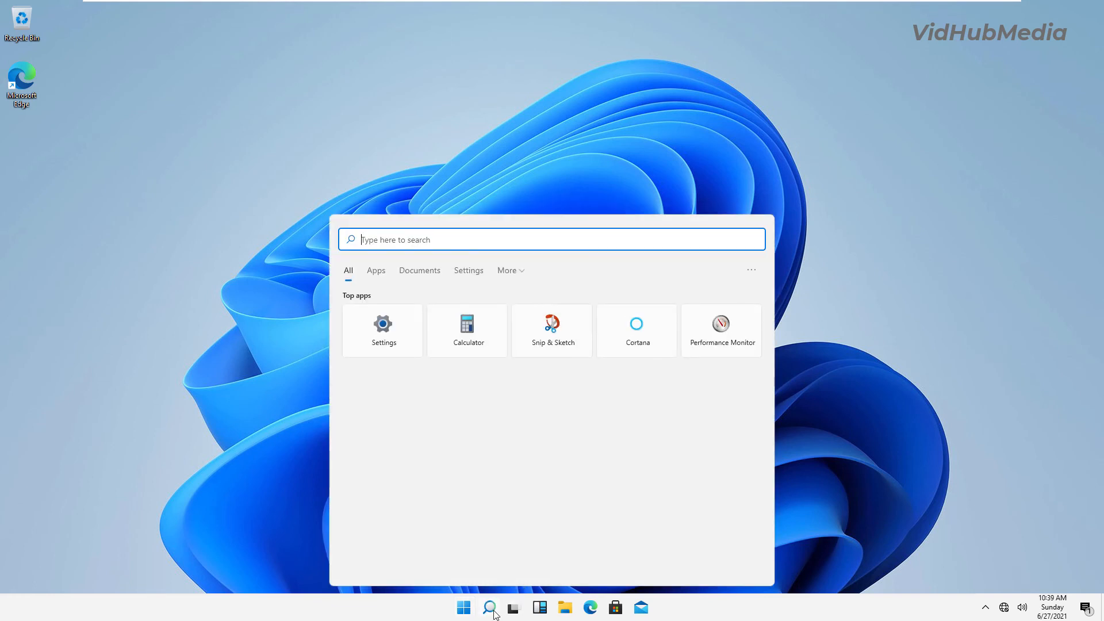
text(sni)
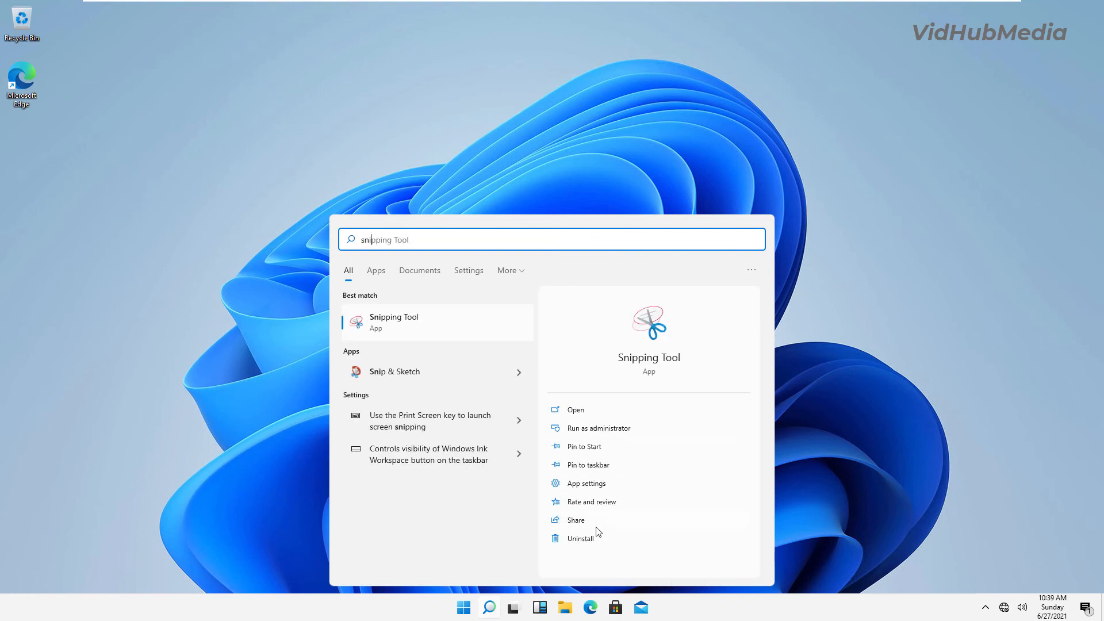
Create a second virtual desktop and switch to it
click(516, 608)
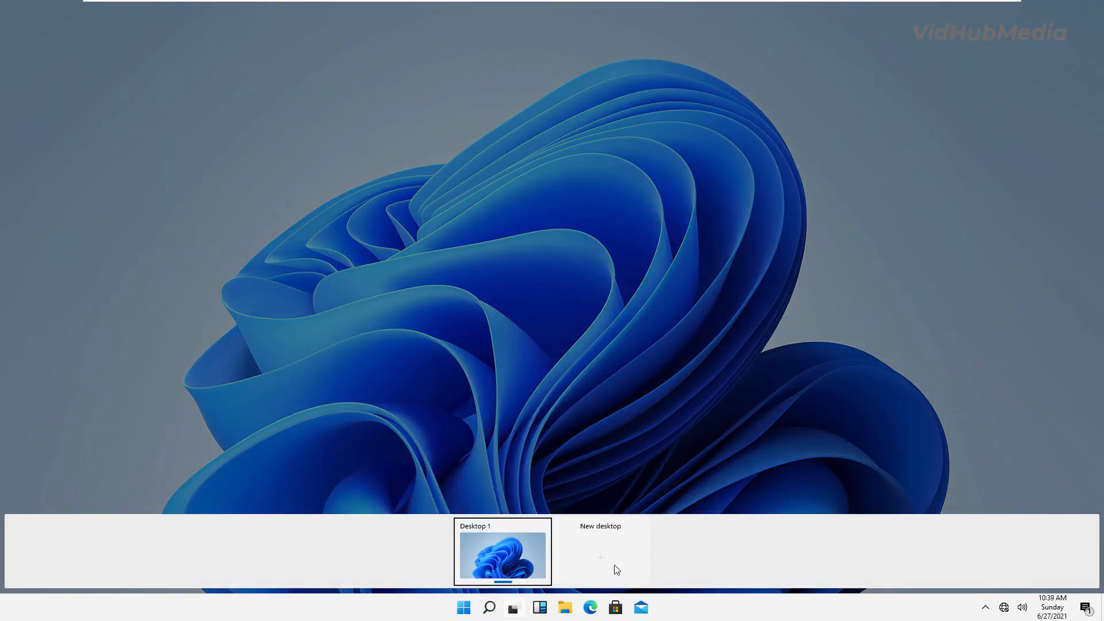
click(600, 564)
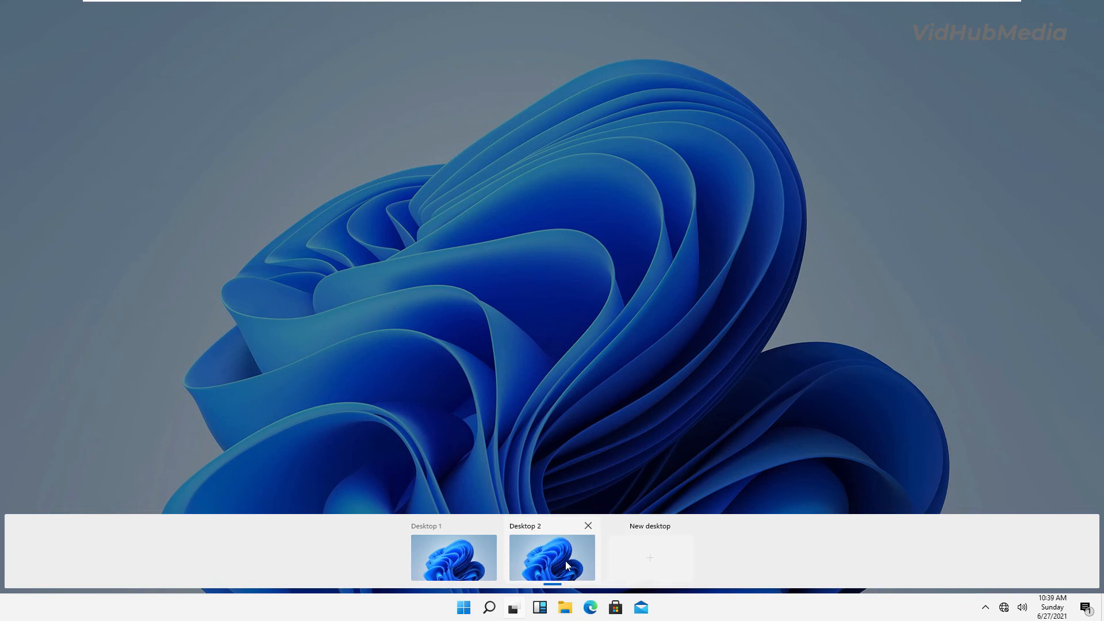
click(555, 560)
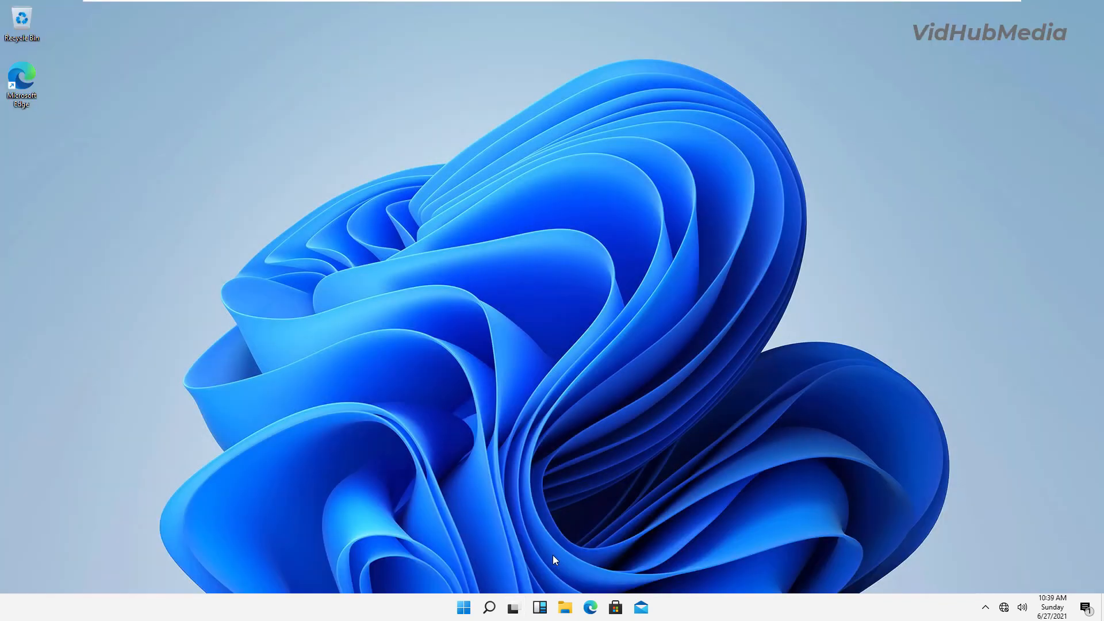
Set the second desktop's background to the colourful petal-shaped picture on black and close the personalization settings
right_click(453, 111)
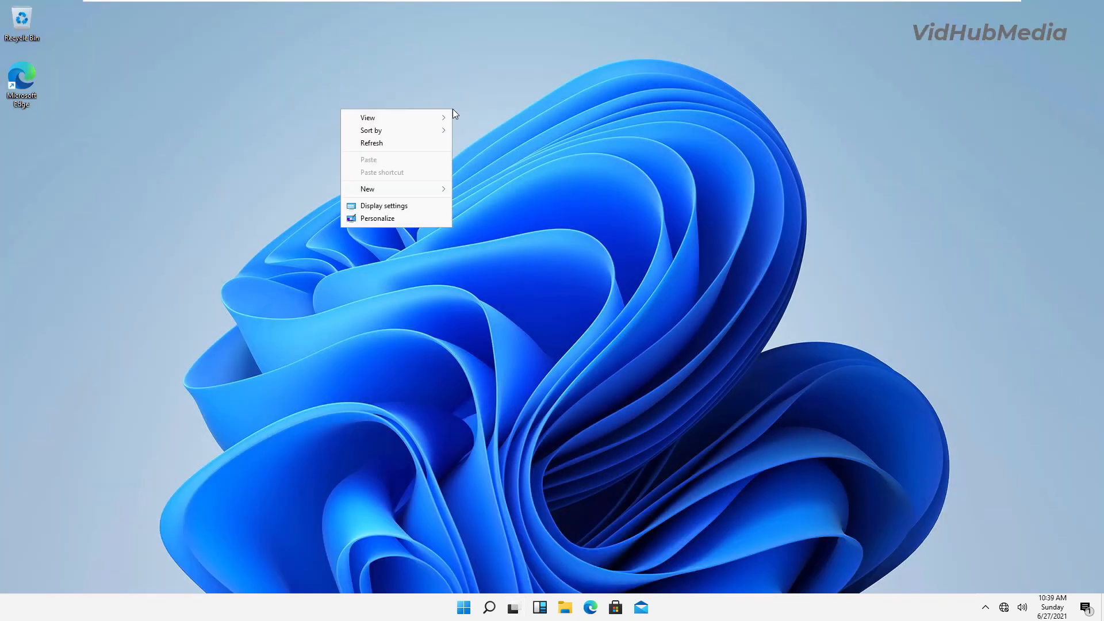
click(393, 219)
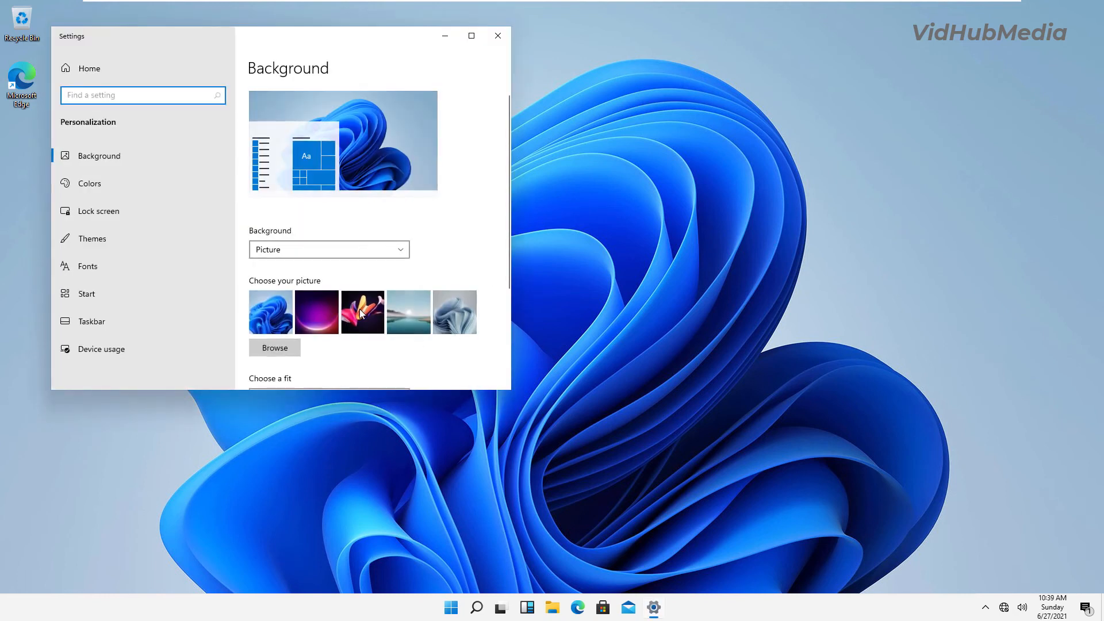
click(363, 311)
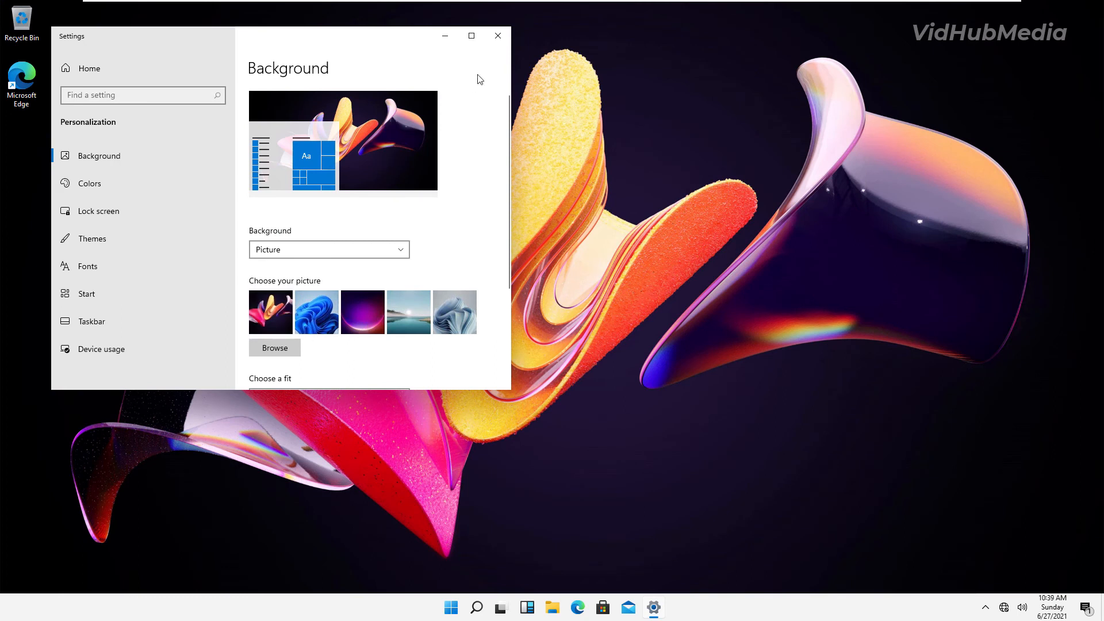
click(498, 38)
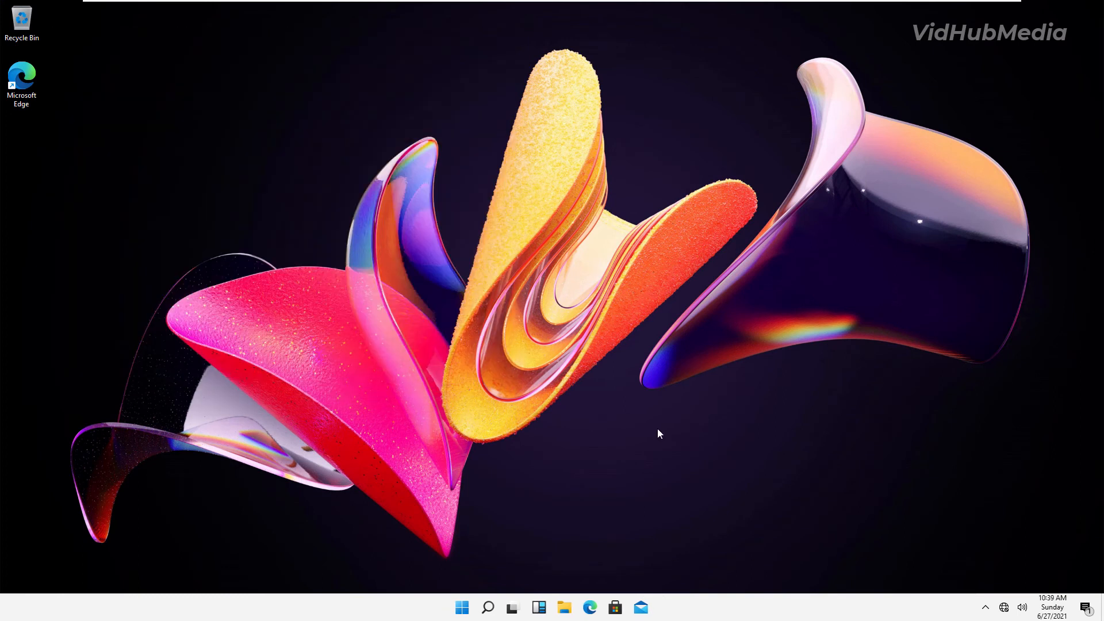
Switch to Desktop 1 to compare its background, and return to Desktop 2
click(513, 607)
click(426, 553)
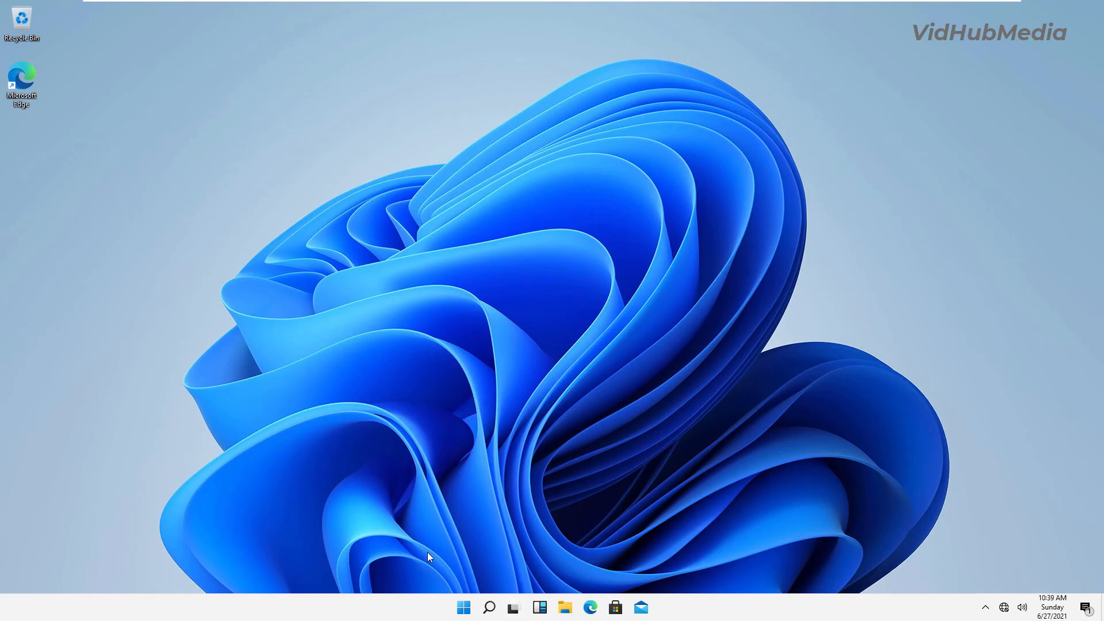
click(513, 608)
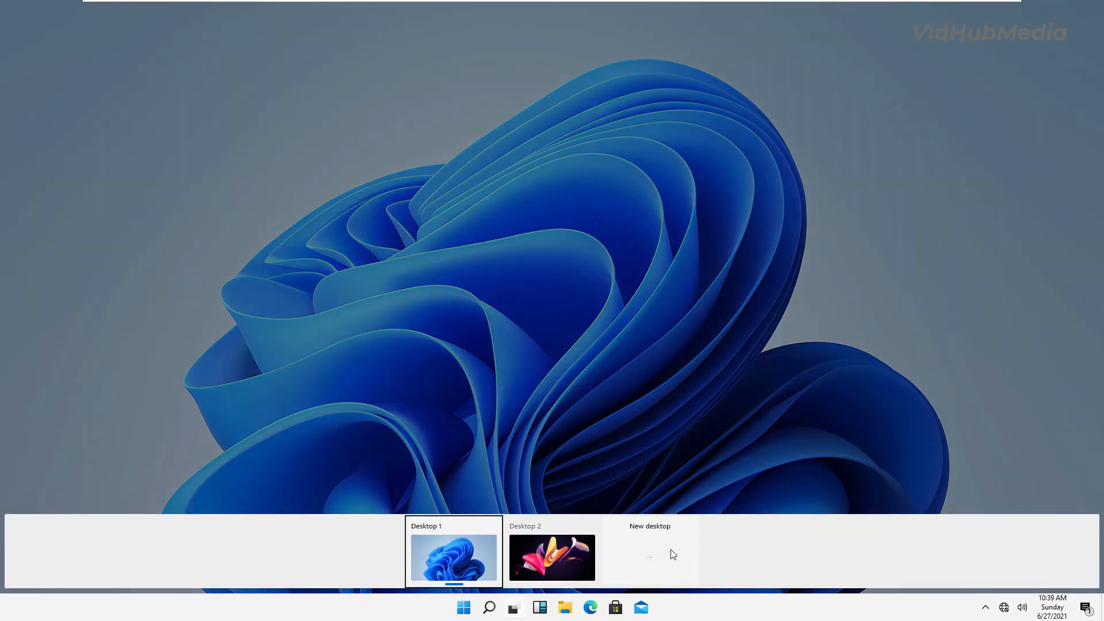
click(544, 551)
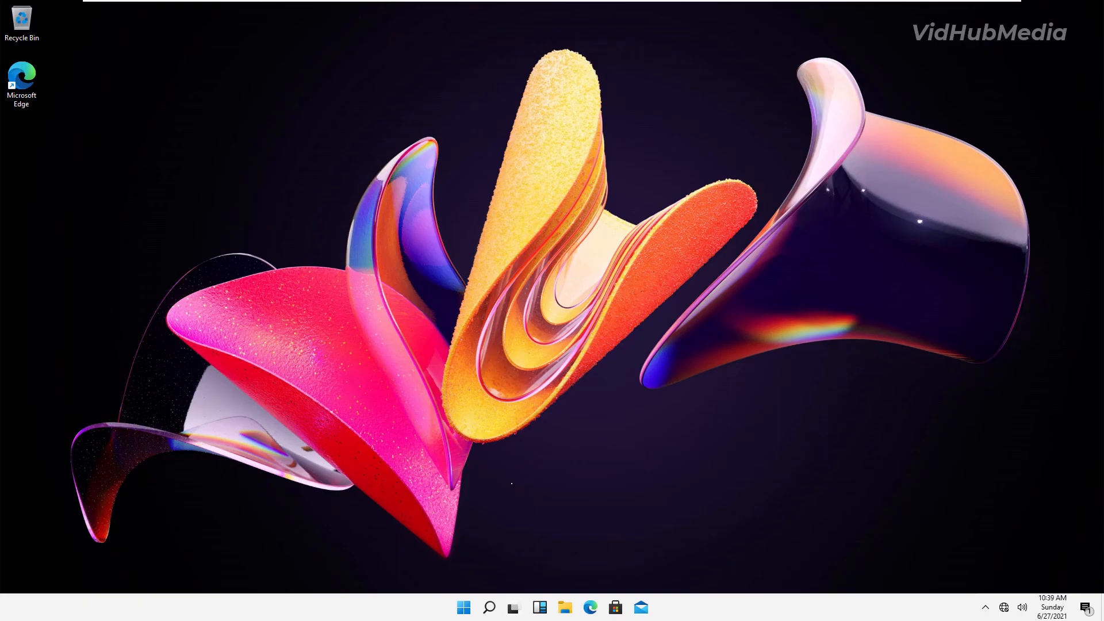
Open File Explorer and show the Quick access folders as large thumbnails
click(545, 613)
click(566, 608)
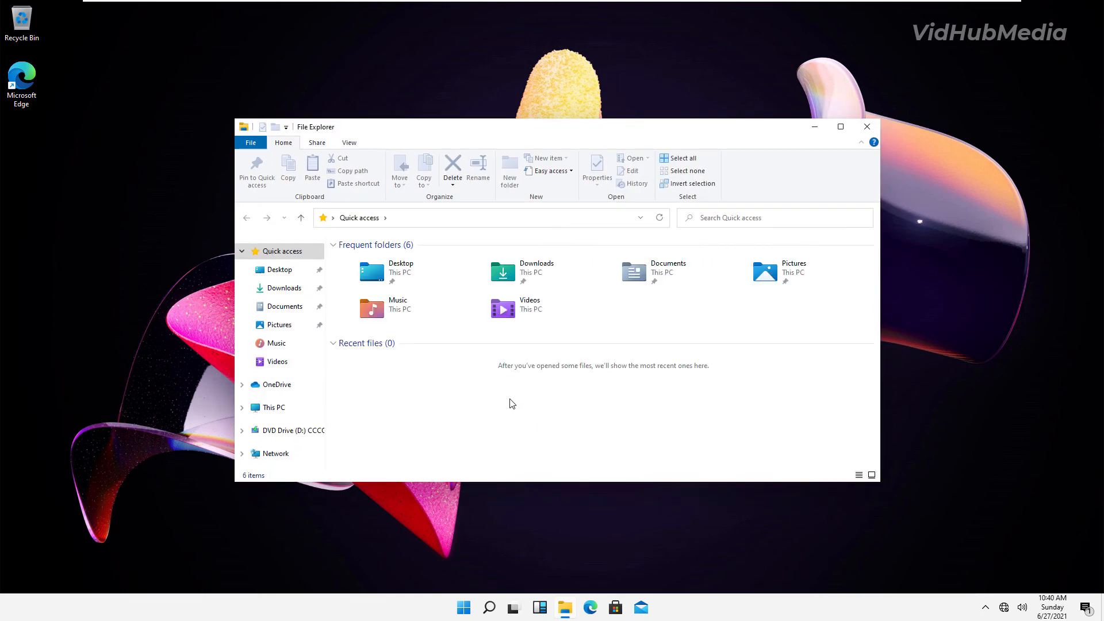
click(858, 475)
click(876, 477)
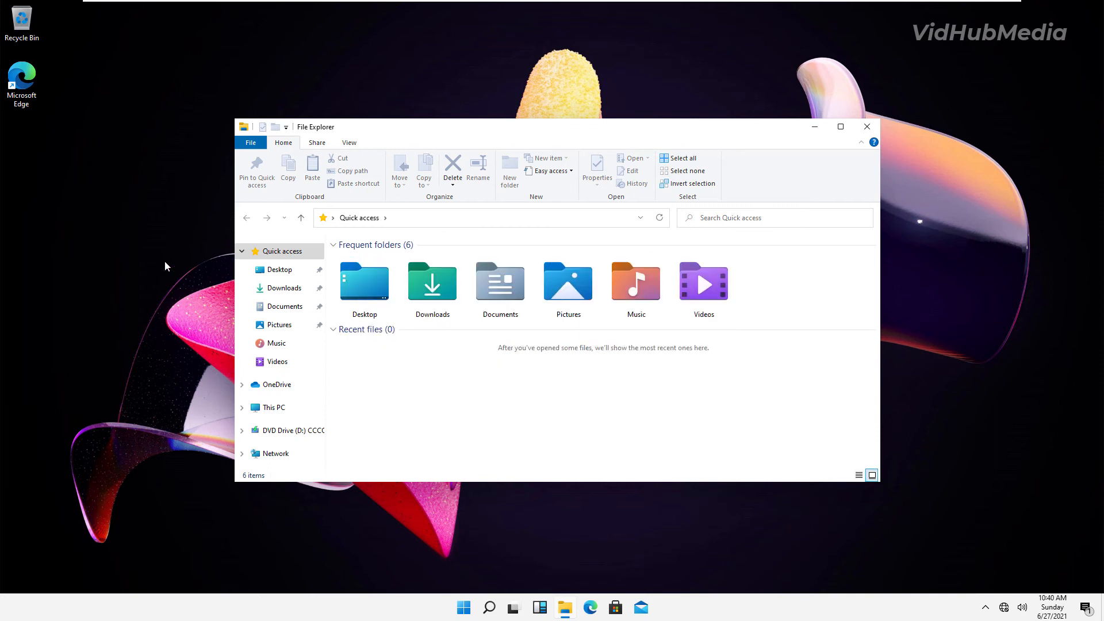
Browse the Downloads and Desktop folders, and view the folders and drives in This PC
click(275, 288)
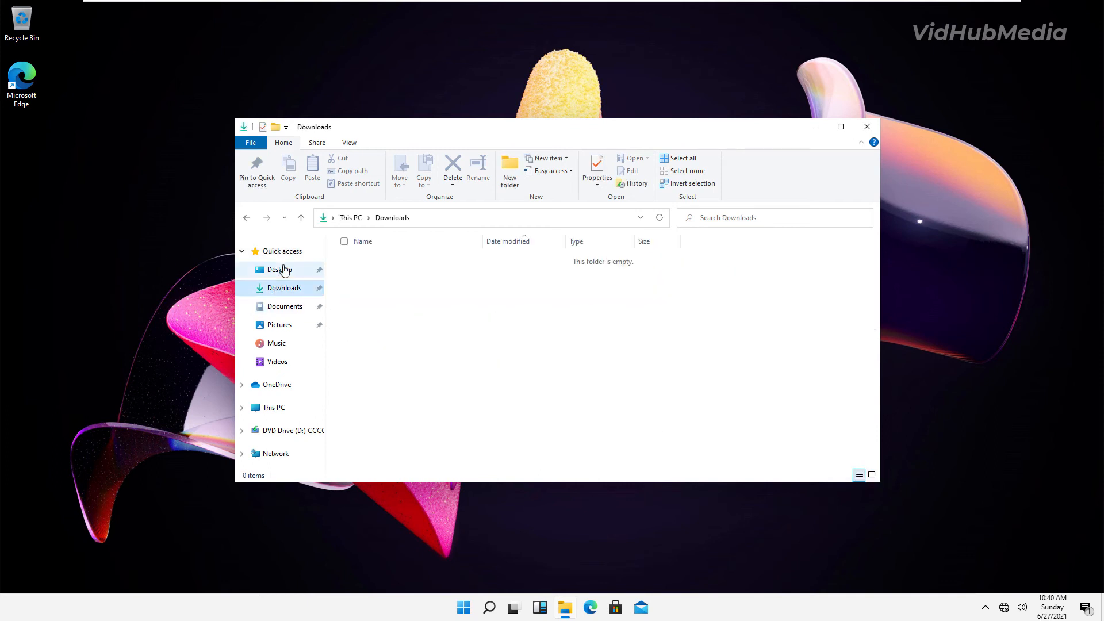
click(282, 271)
click(275, 408)
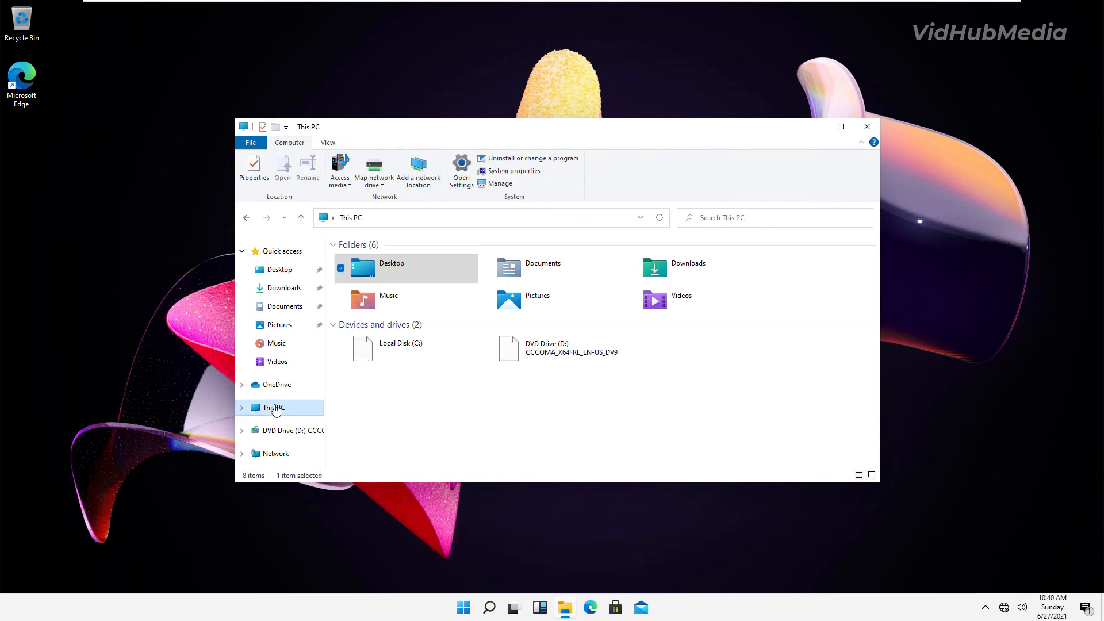
Open This PC's properties, enlarge the window to examine the Windows edition and version, and close both windows
right_click(274, 409)
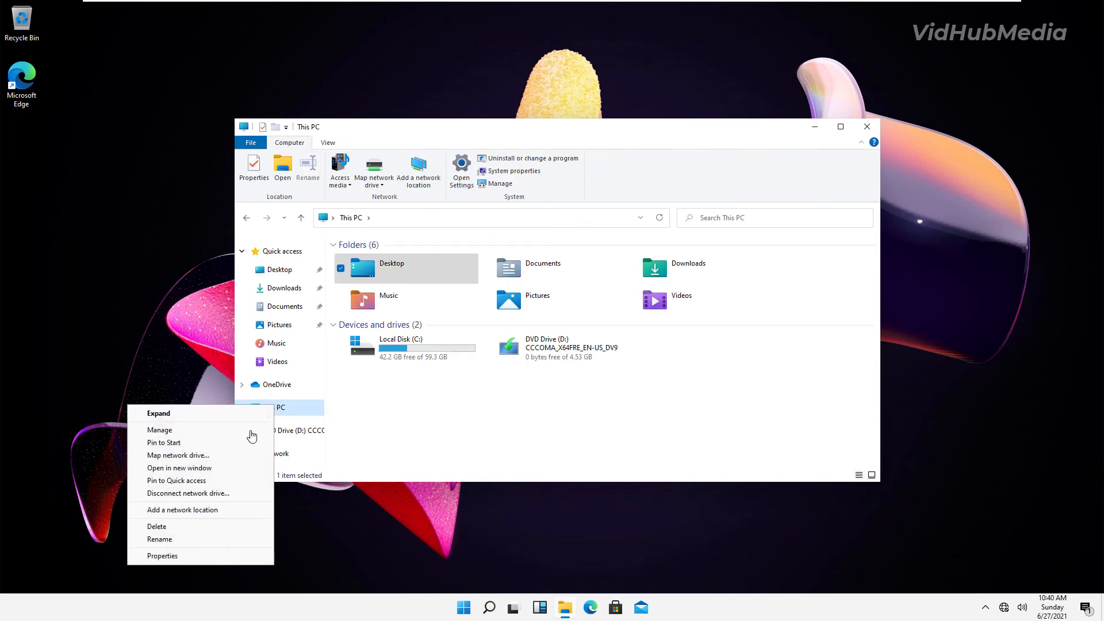
click(192, 555)
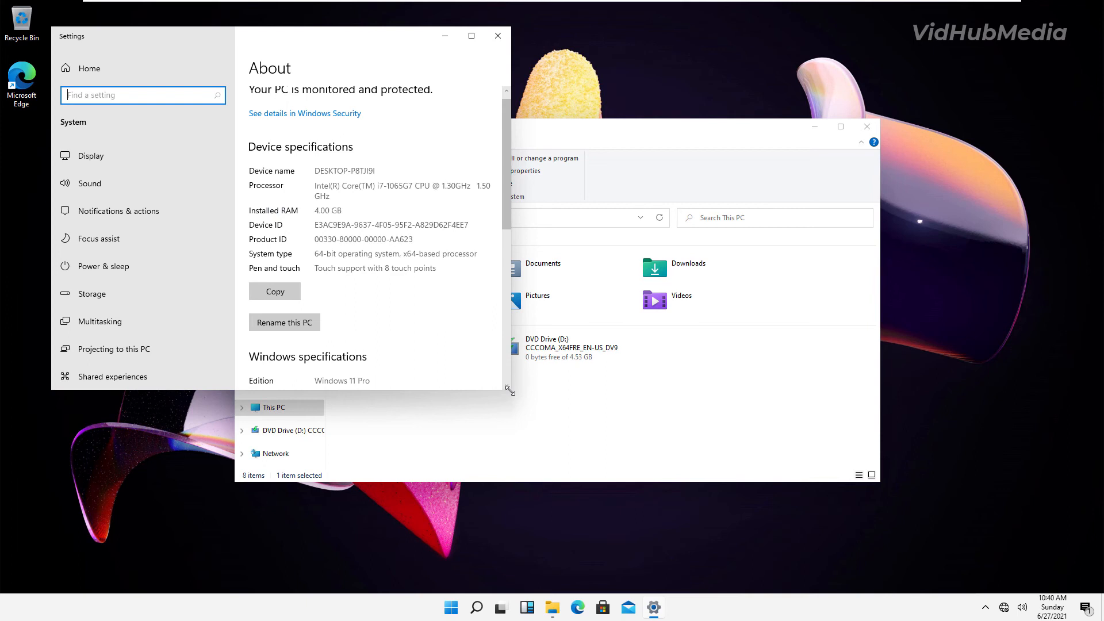
drag(511, 389, 812, 579)
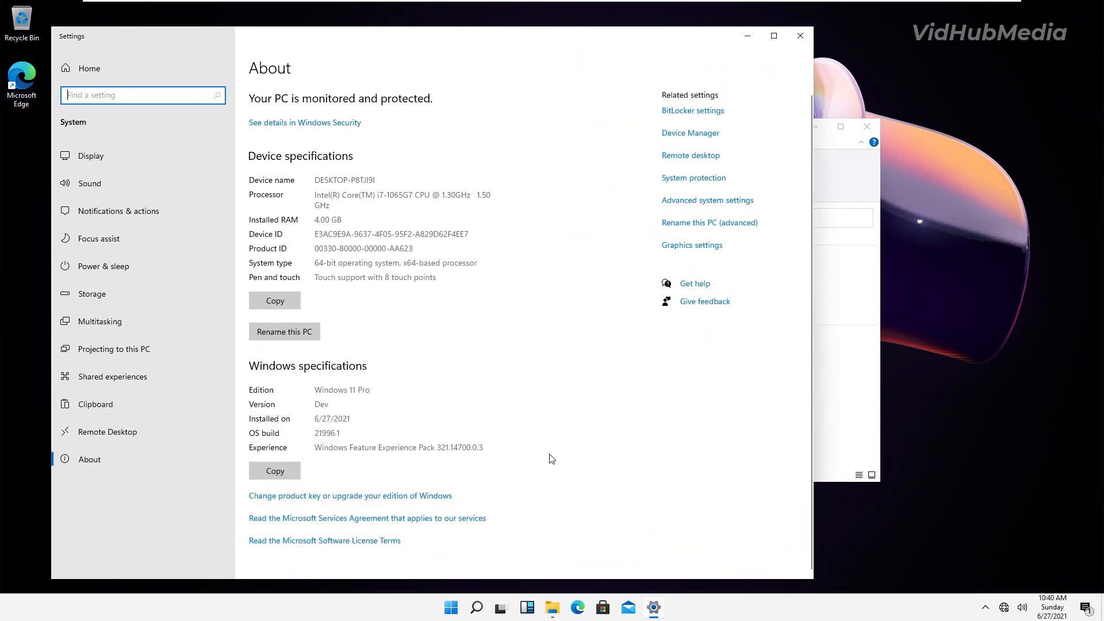
drag(323, 389, 373, 396)
double_click(322, 405)
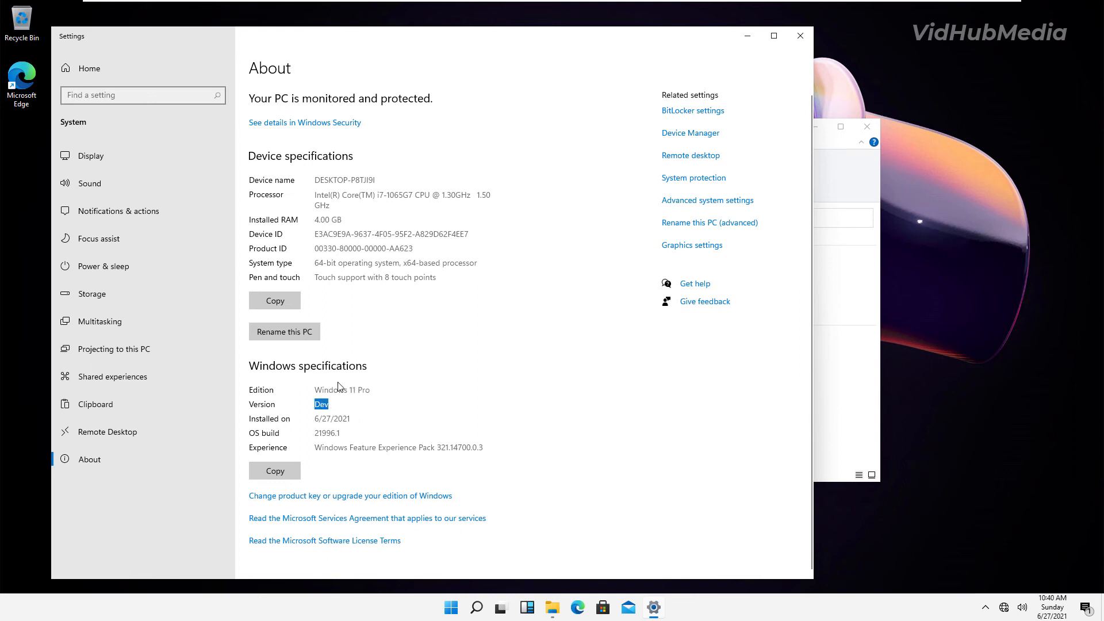
drag(330, 389, 376, 397)
click(803, 37)
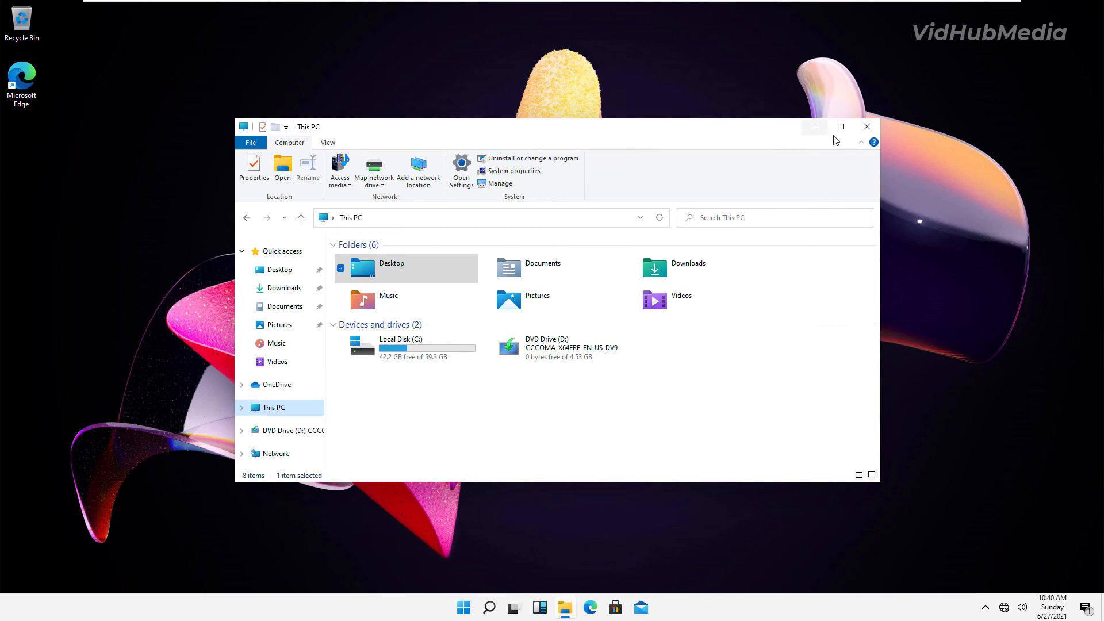
click(867, 127)
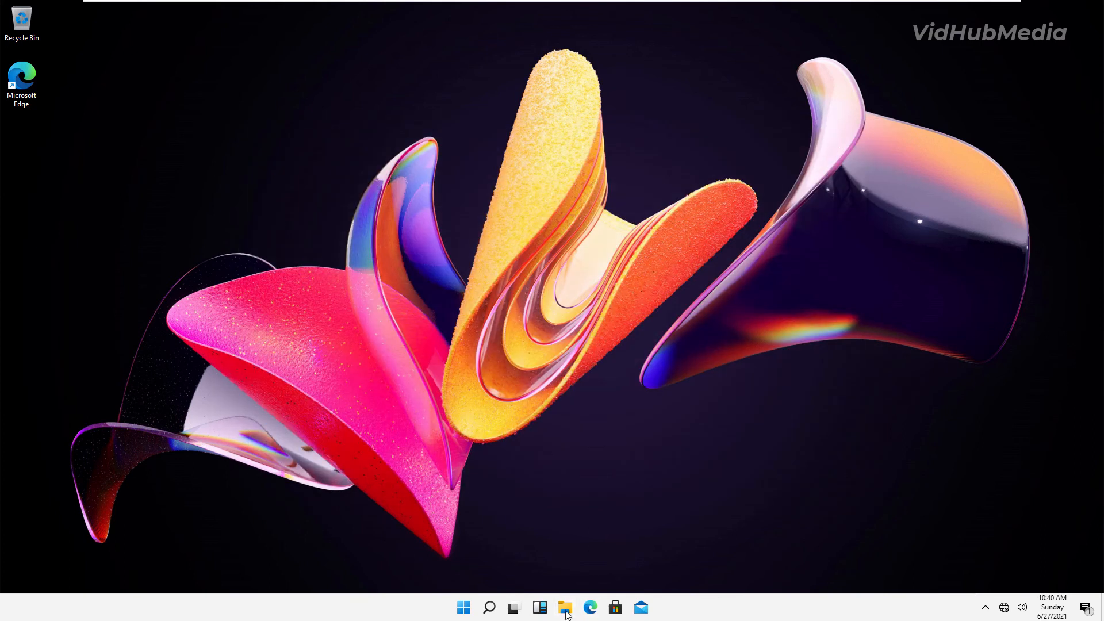
Try to load the Microsoft Store, and close its window
click(613, 610)
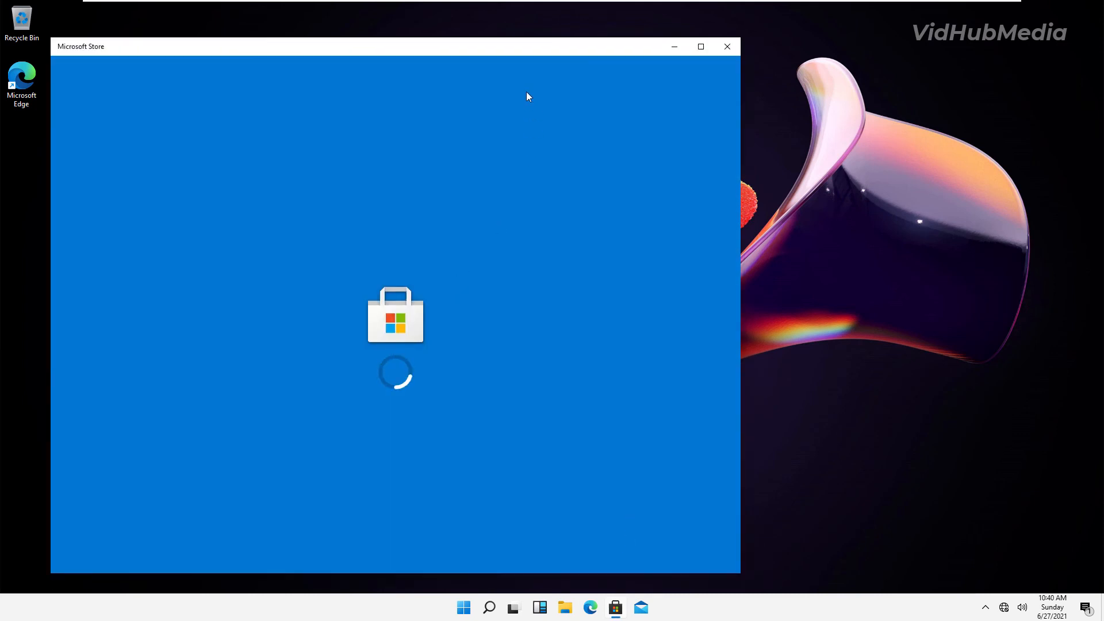
drag(492, 46, 642, 25)
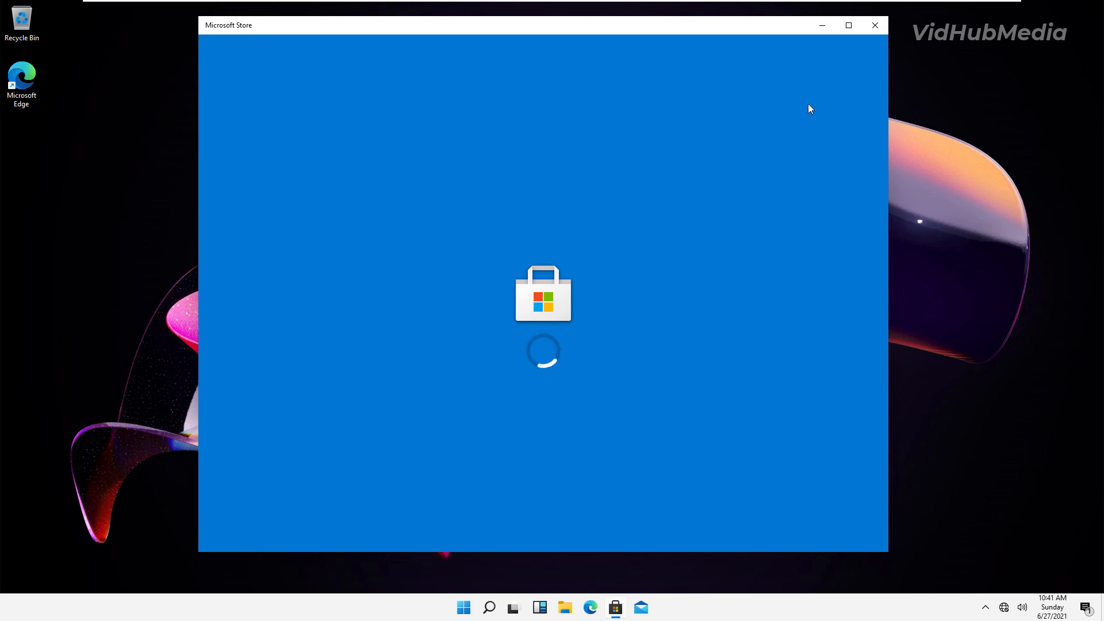
click(873, 25)
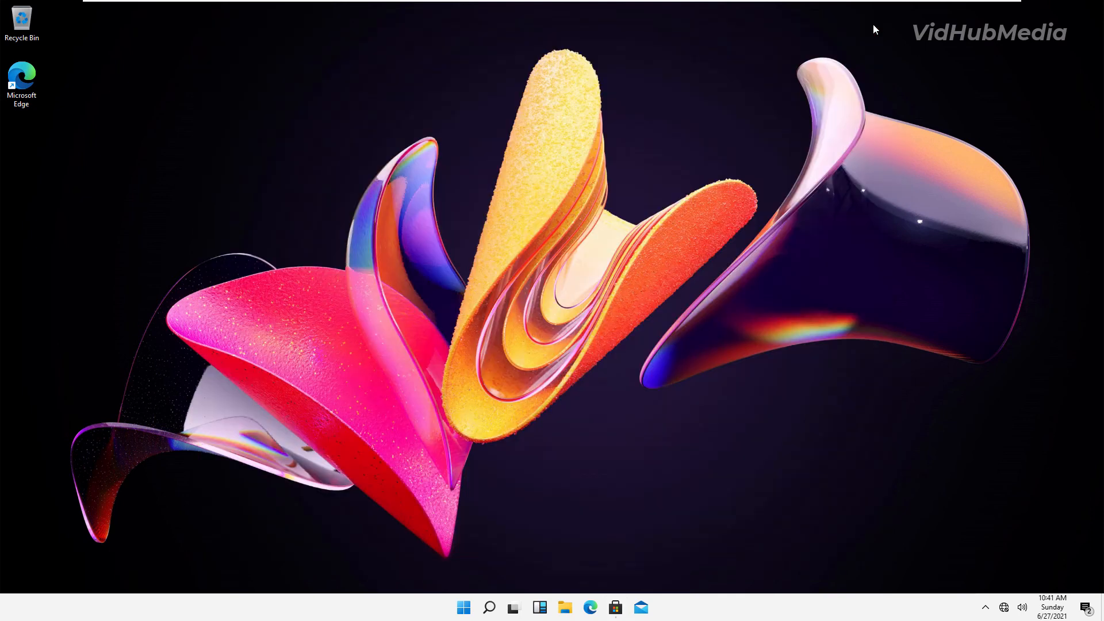
Change the virtual machine's network adapter connection to NAT in the VMware virtual machine settings
mouse_move(515, 5)
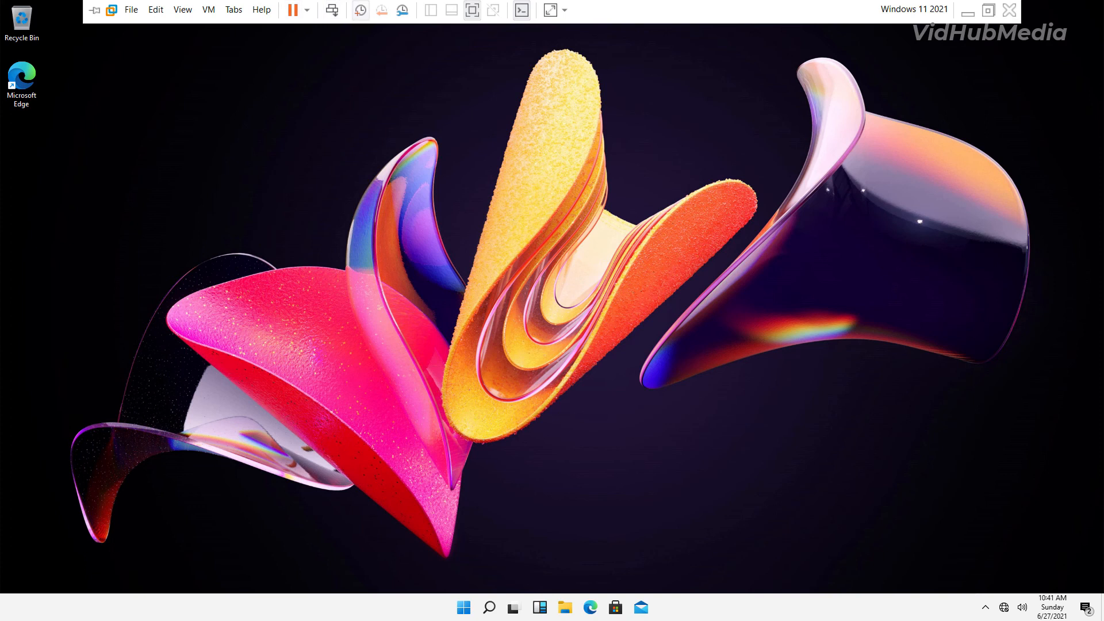
click(208, 10)
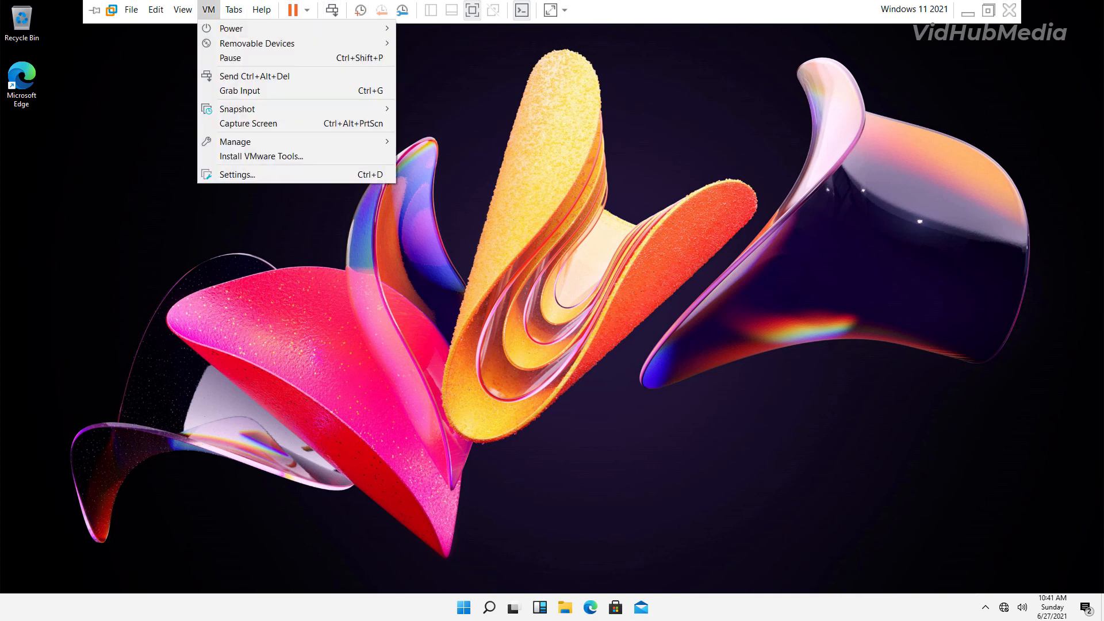
click(237, 174)
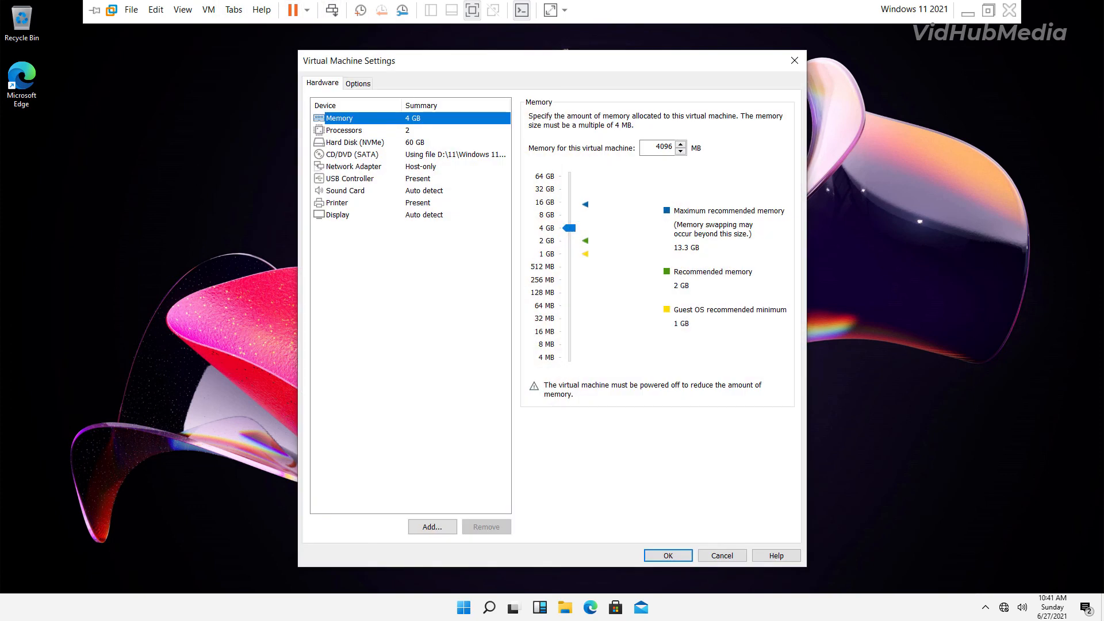
click(359, 178)
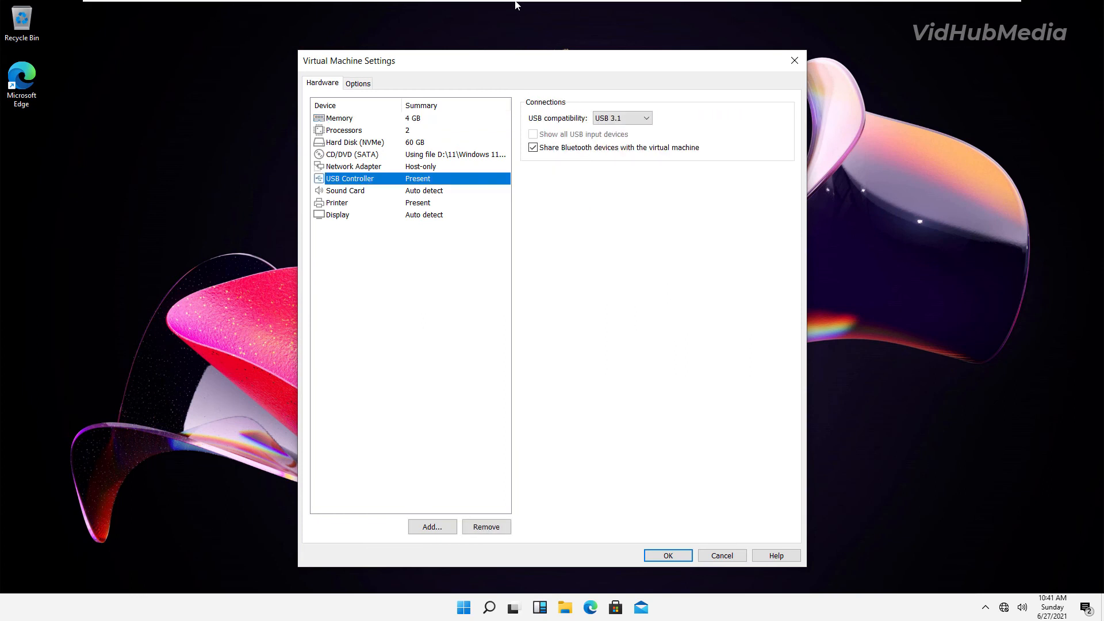
click(362, 166)
click(535, 199)
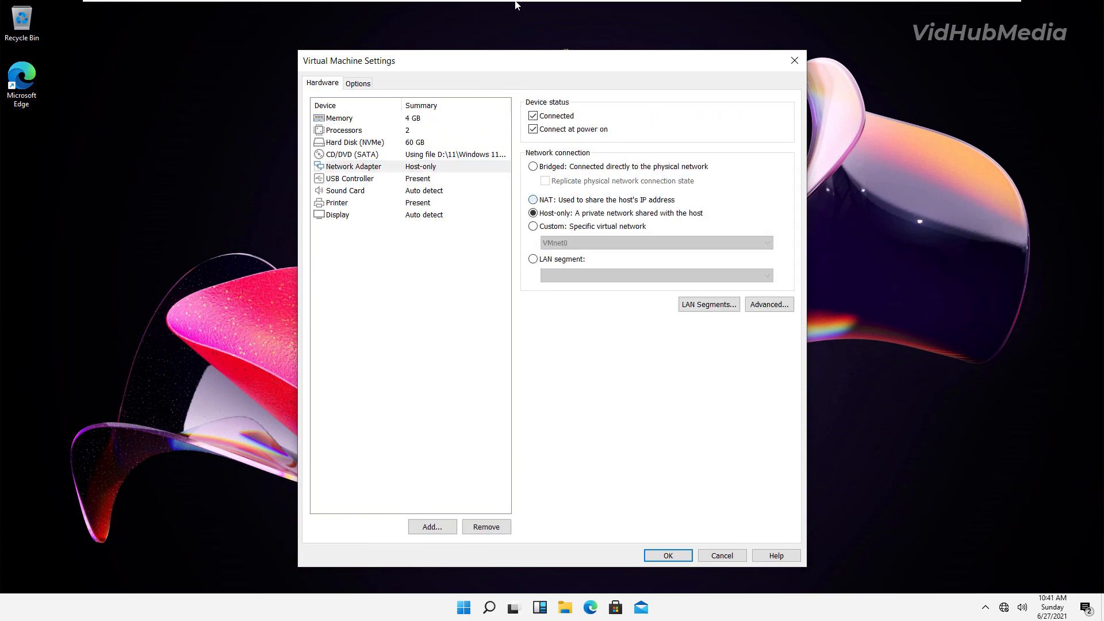
click(667, 555)
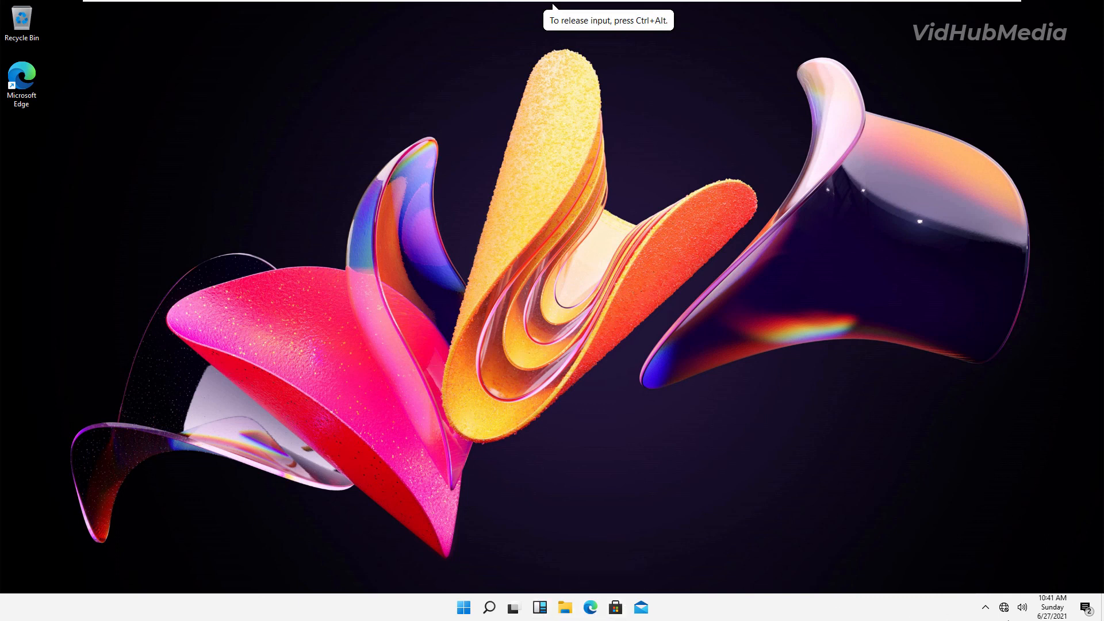
Check the network connection status in Windows, refreshing the desktop between checks
click(1005, 607)
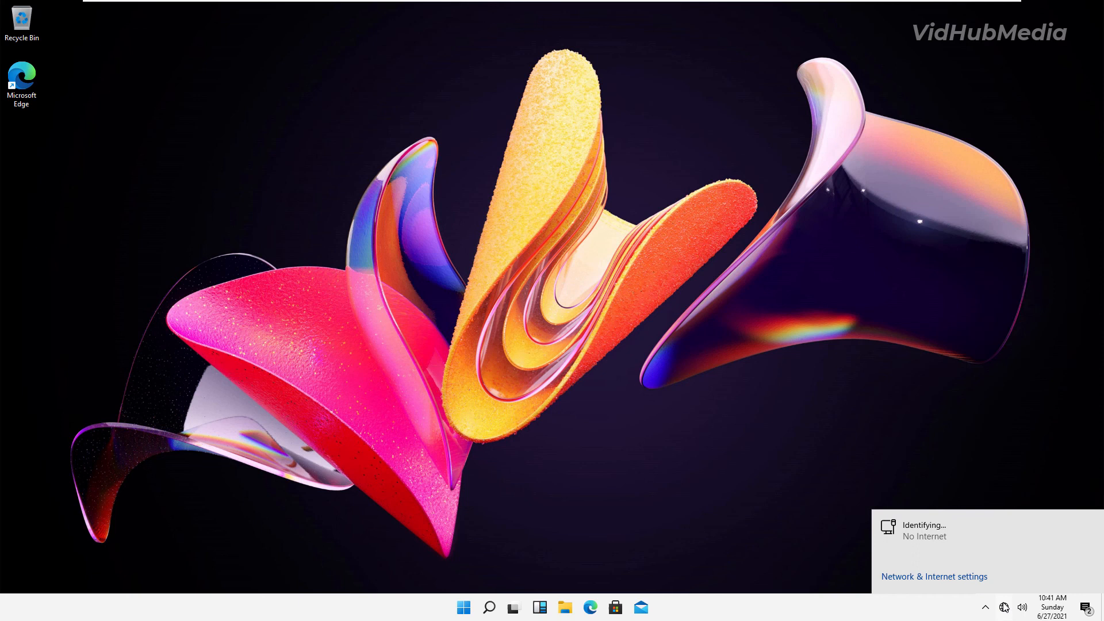
right_click(692, 297)
click(658, 332)
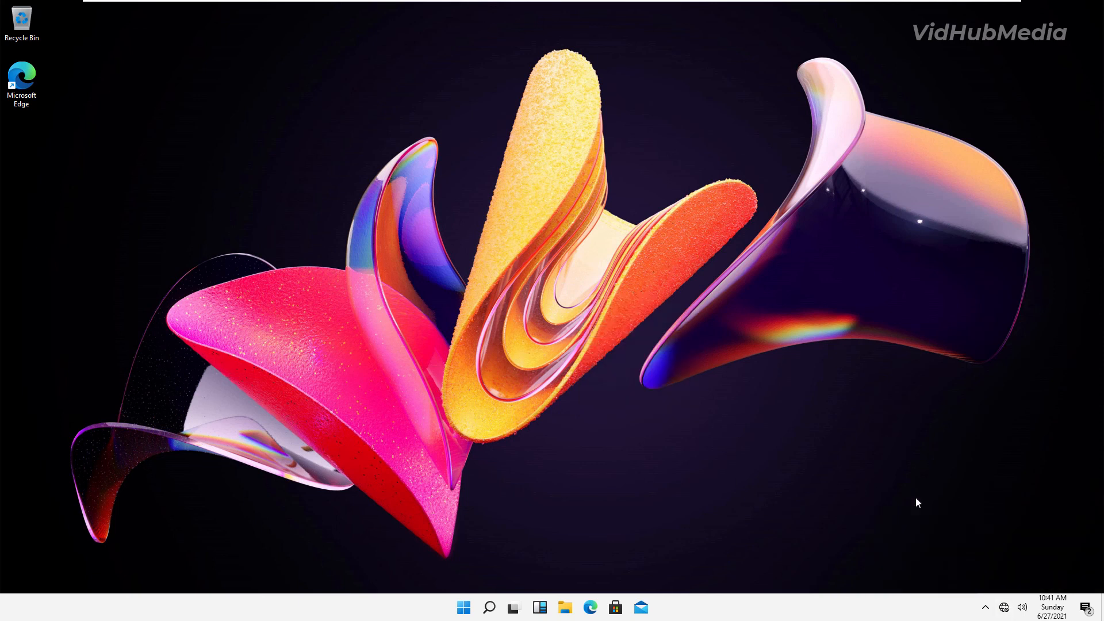
click(1006, 608)
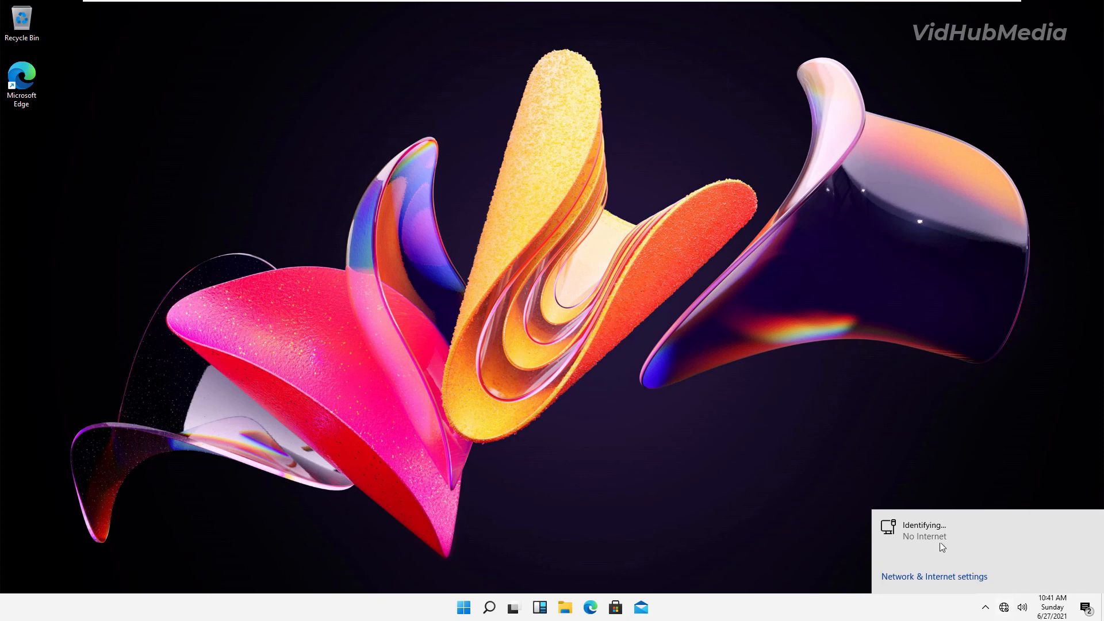
click(817, 497)
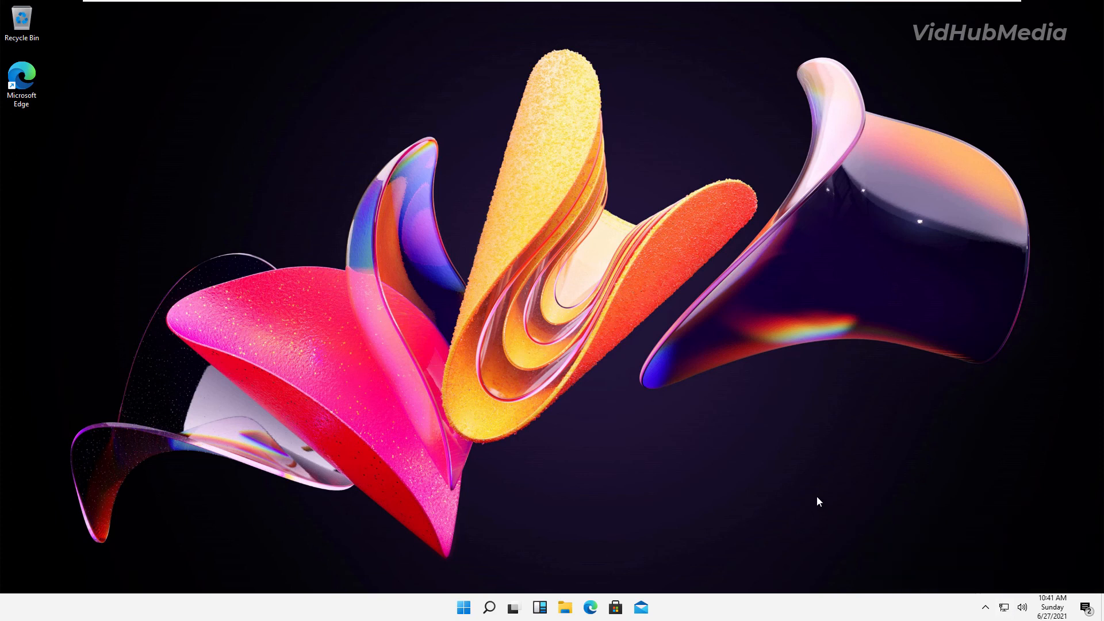
Open the Microsoft Store and look through its home page, from the featured tiles to the Collections section
click(616, 608)
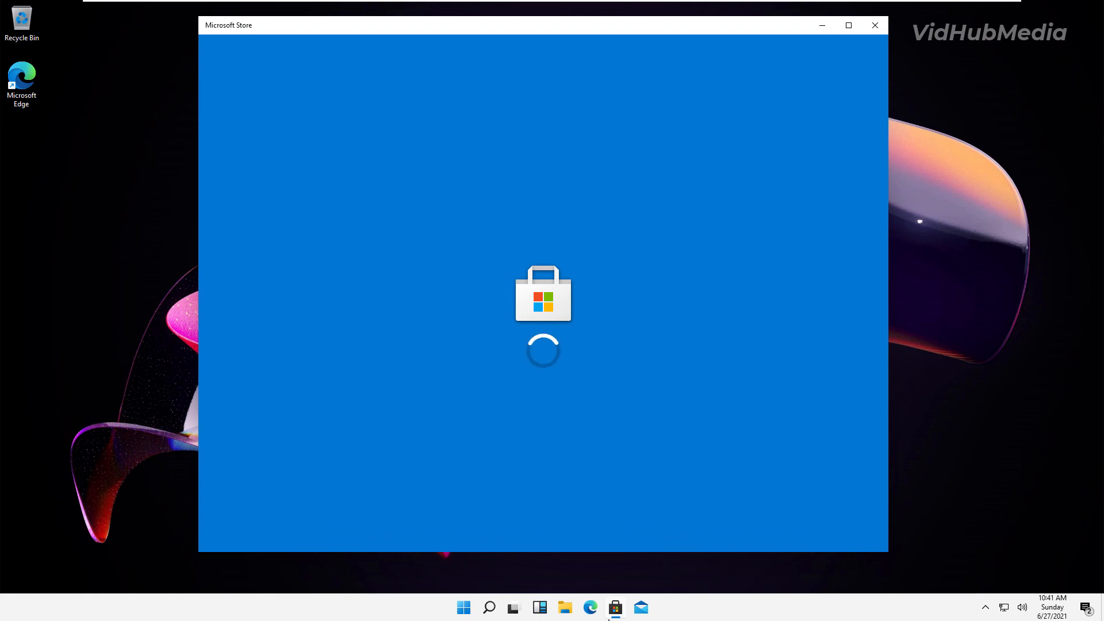
mouse_move(616, 607)
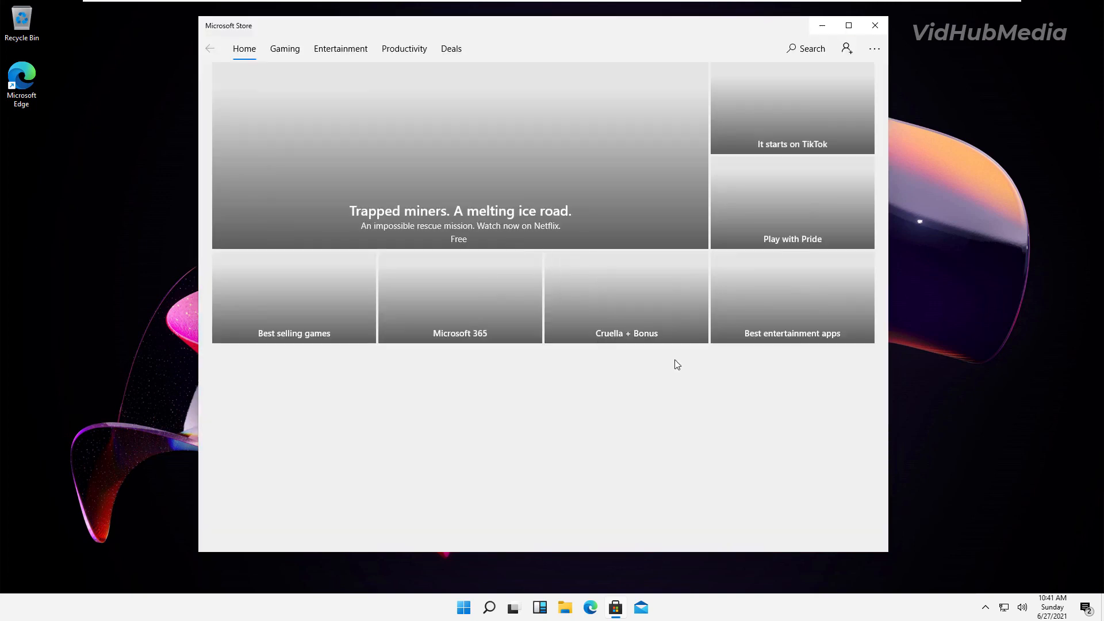
scroll(535, 230, down, 1)
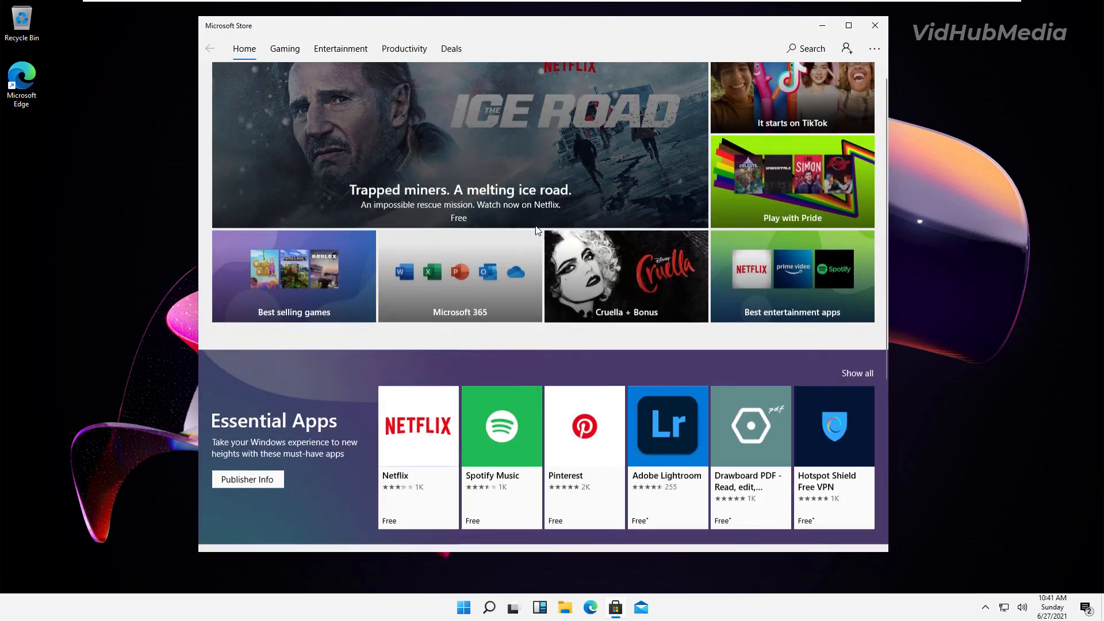
scroll(536, 230, down, 10)
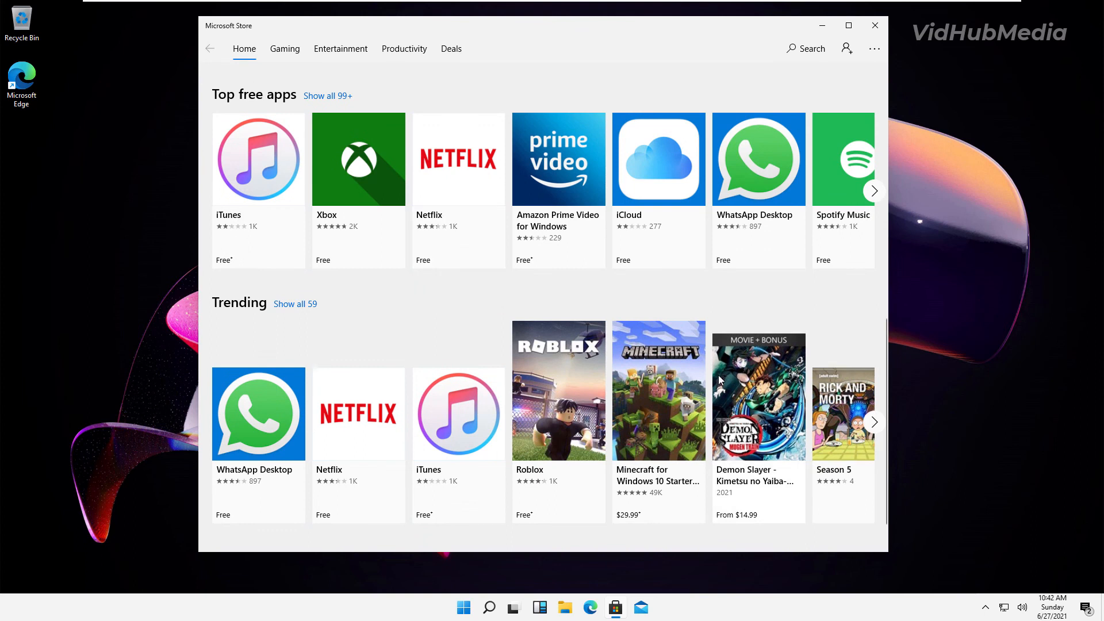
scroll(581, 284, down, 3)
scroll(582, 284, up, 8)
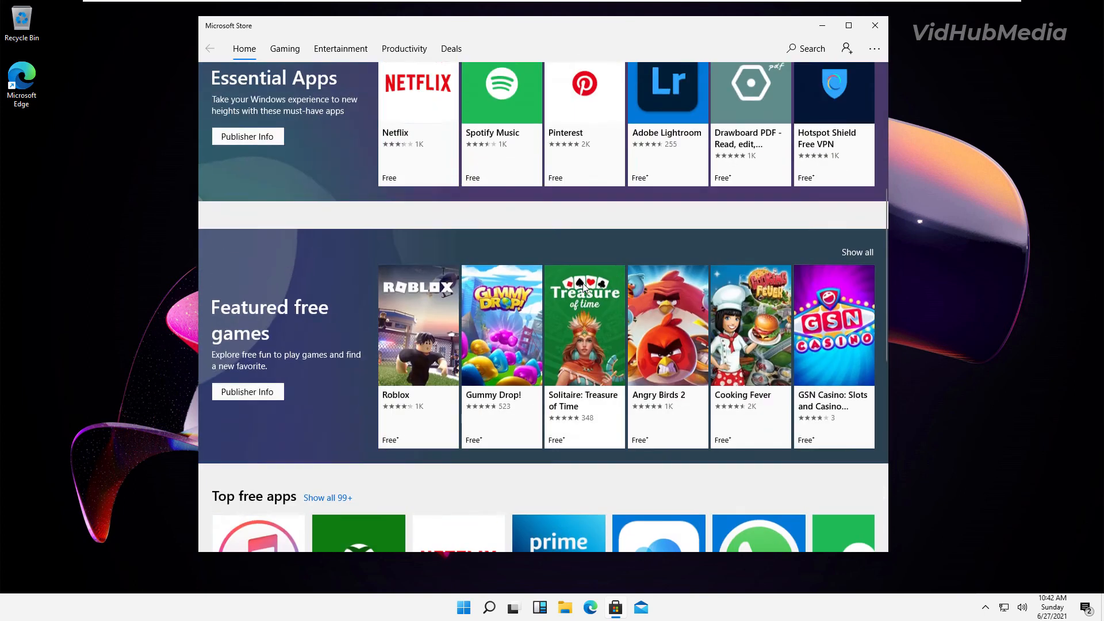
scroll(582, 287, up, 5)
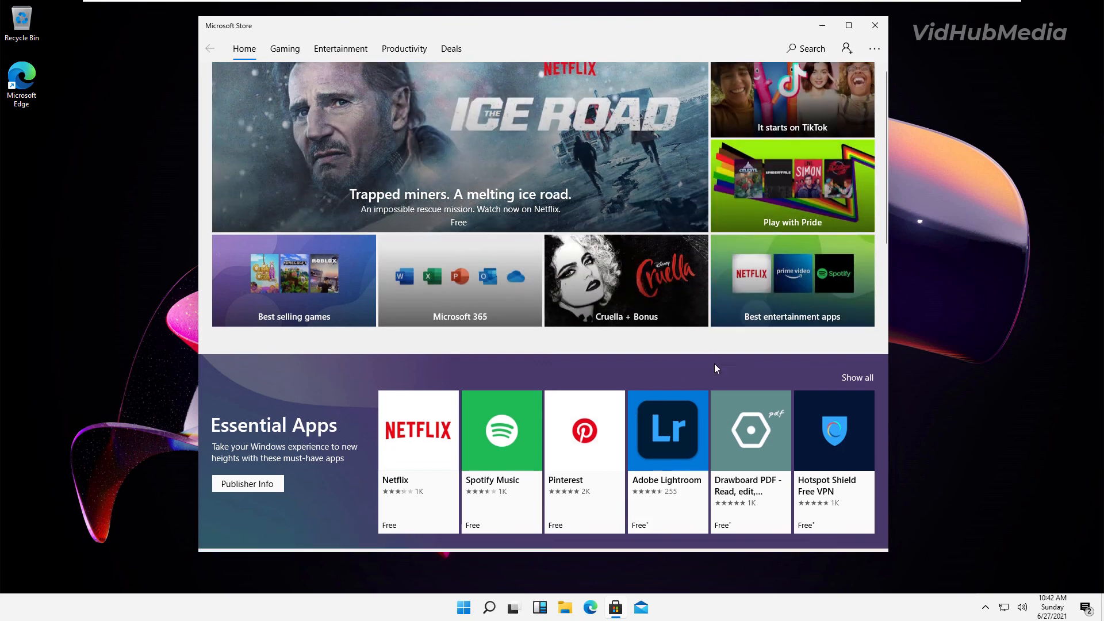
scroll(712, 358, down, 5)
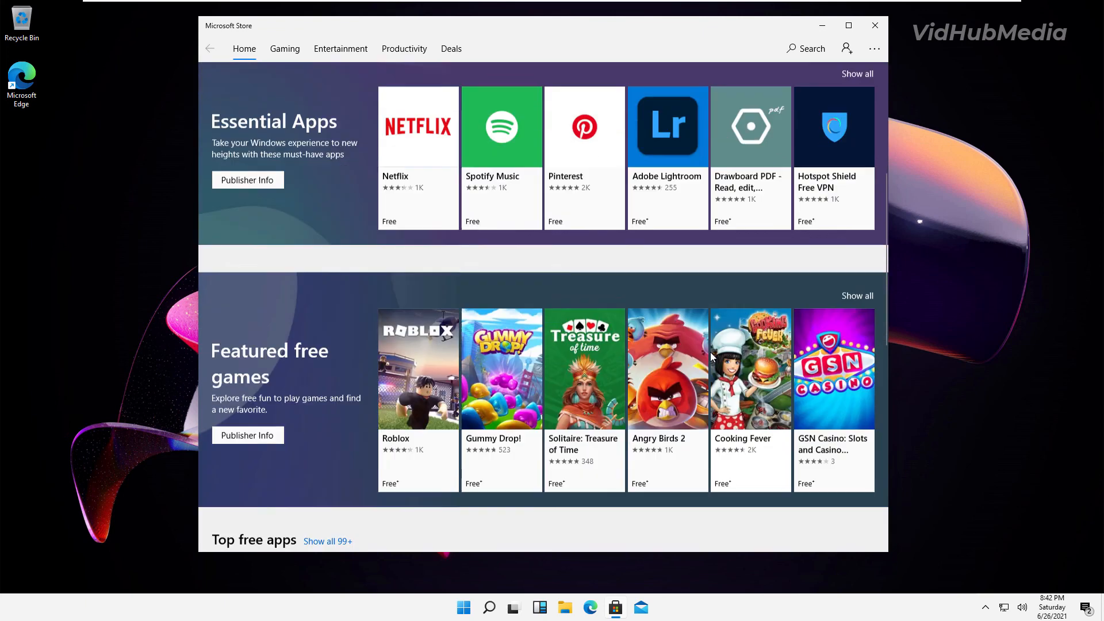
scroll(699, 326, down, 5)
scroll(695, 323, down, 5)
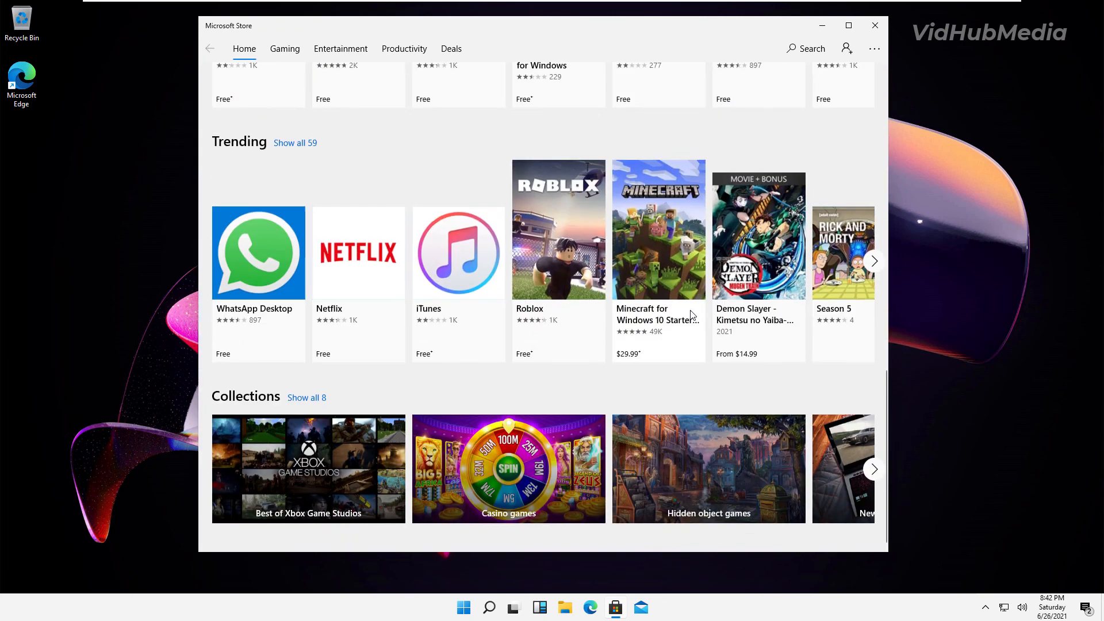
scroll(692, 315, up, 4)
scroll(716, 330, down, 4)
scroll(722, 327, up, 2)
scroll(721, 328, up, 10)
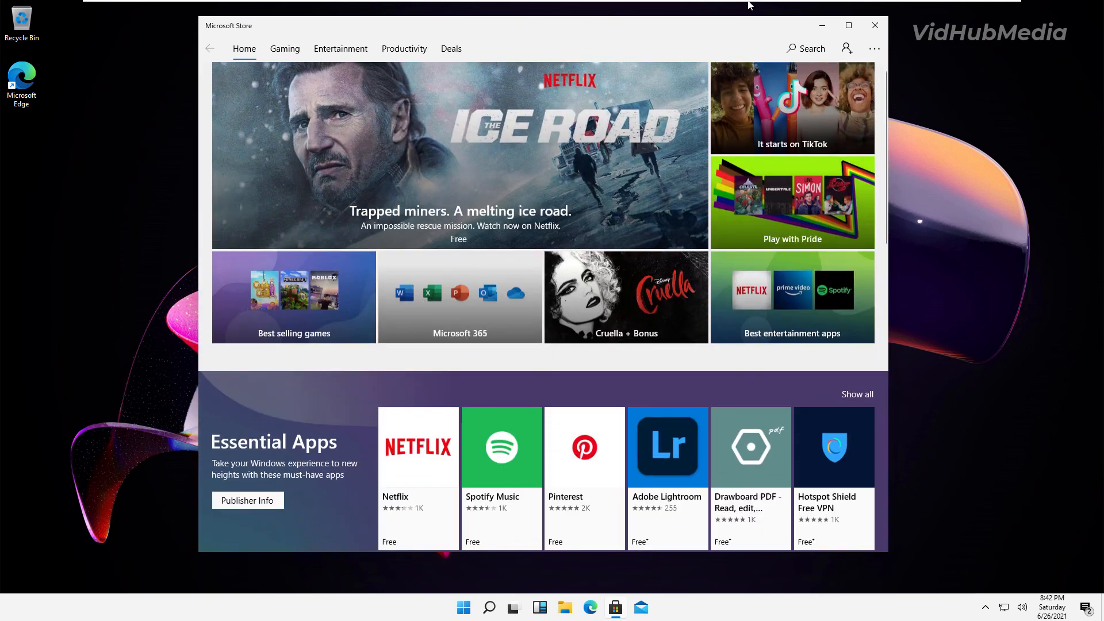
Close the Microsoft Store and refresh the desktop
click(874, 29)
right_click(505, 146)
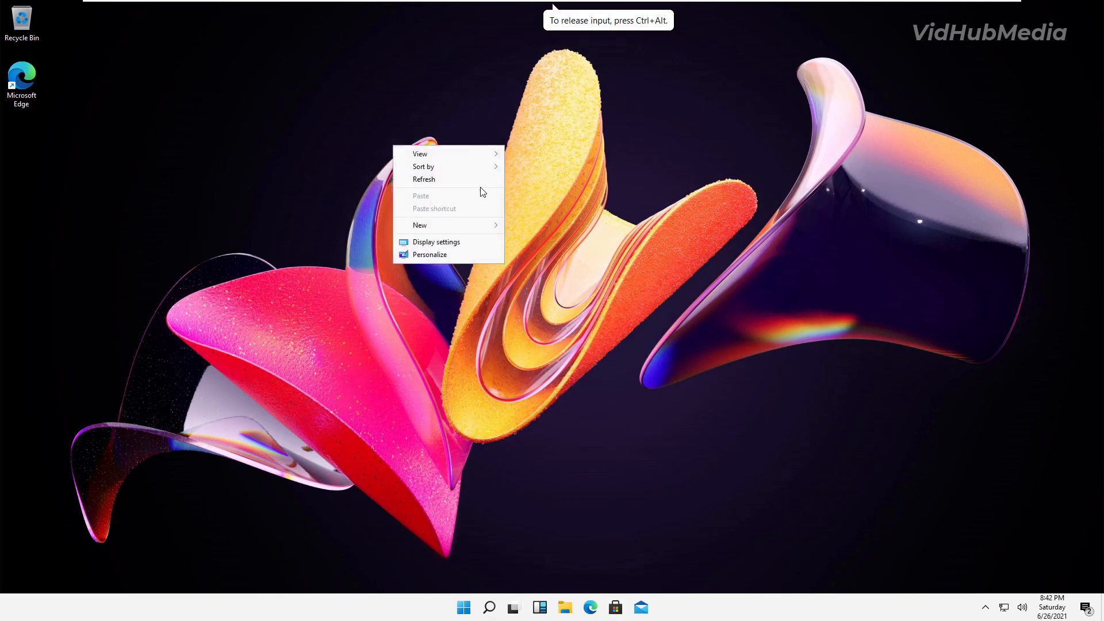
click(467, 181)
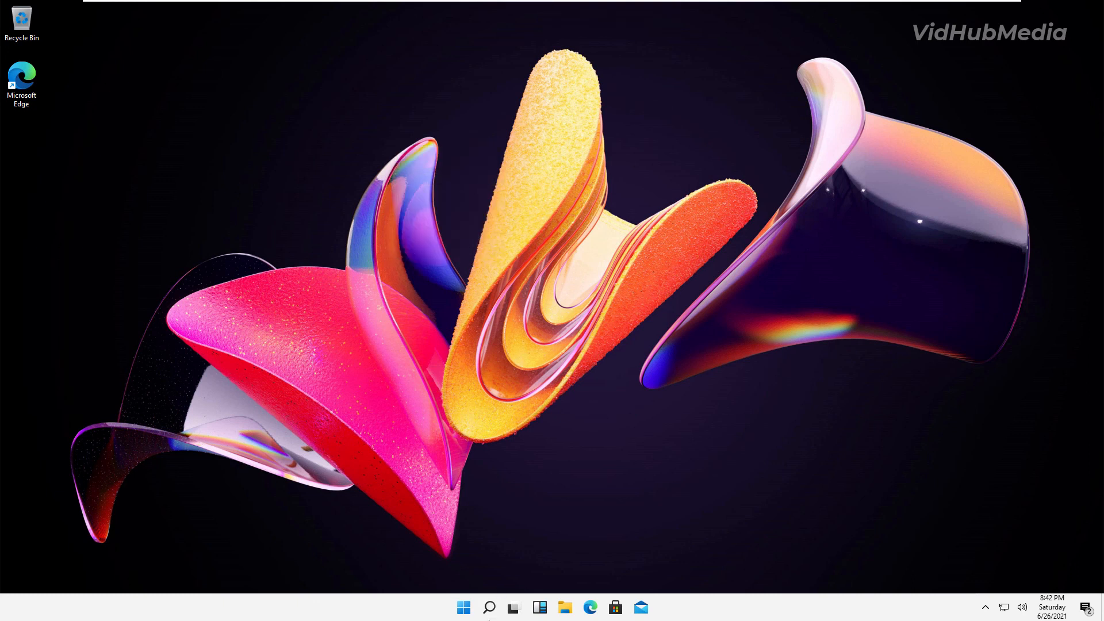
Open Windows Settings and view the Display page of the System category
click(463, 607)
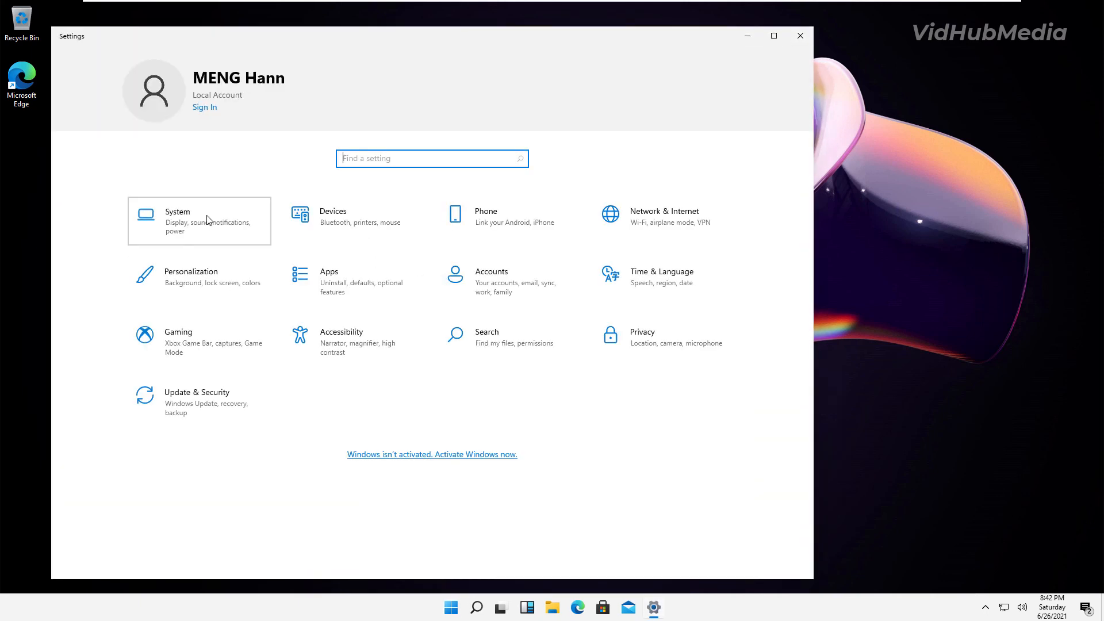
click(210, 210)
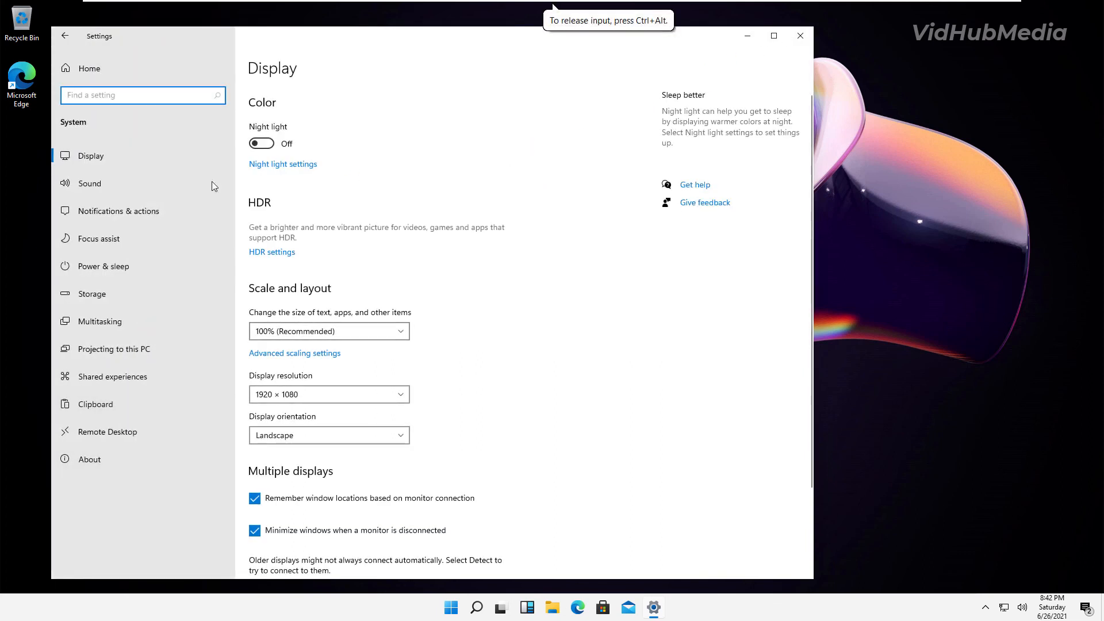
click(96, 164)
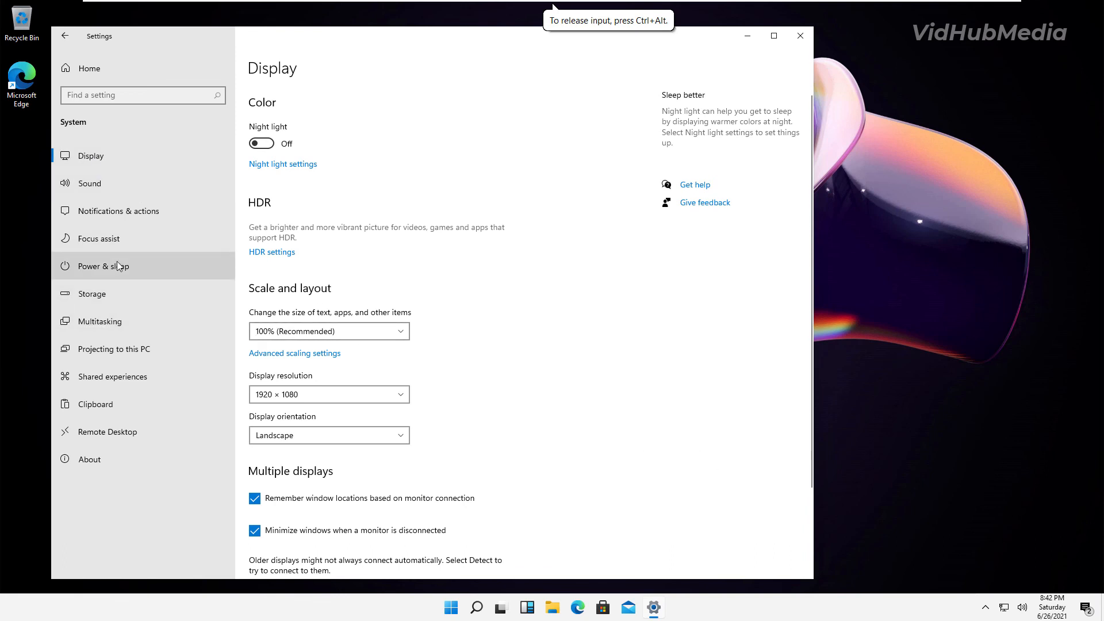
Close the Display settings, and open the taskbar settings from the desktop to look through their options
click(799, 35)
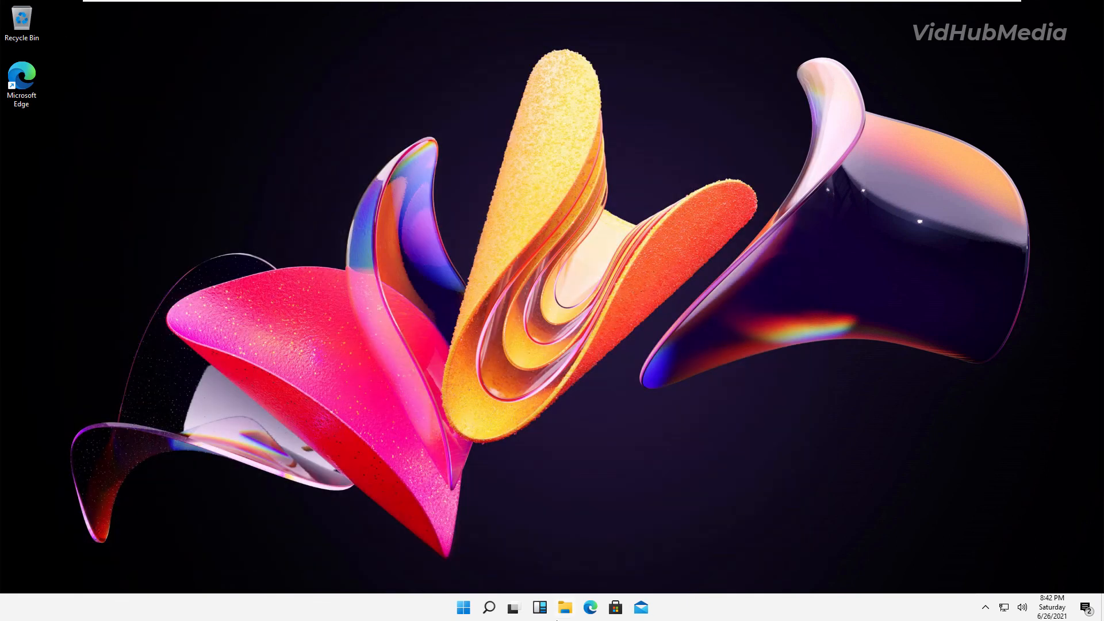
right_click(681, 592)
right_click(684, 603)
click(705, 602)
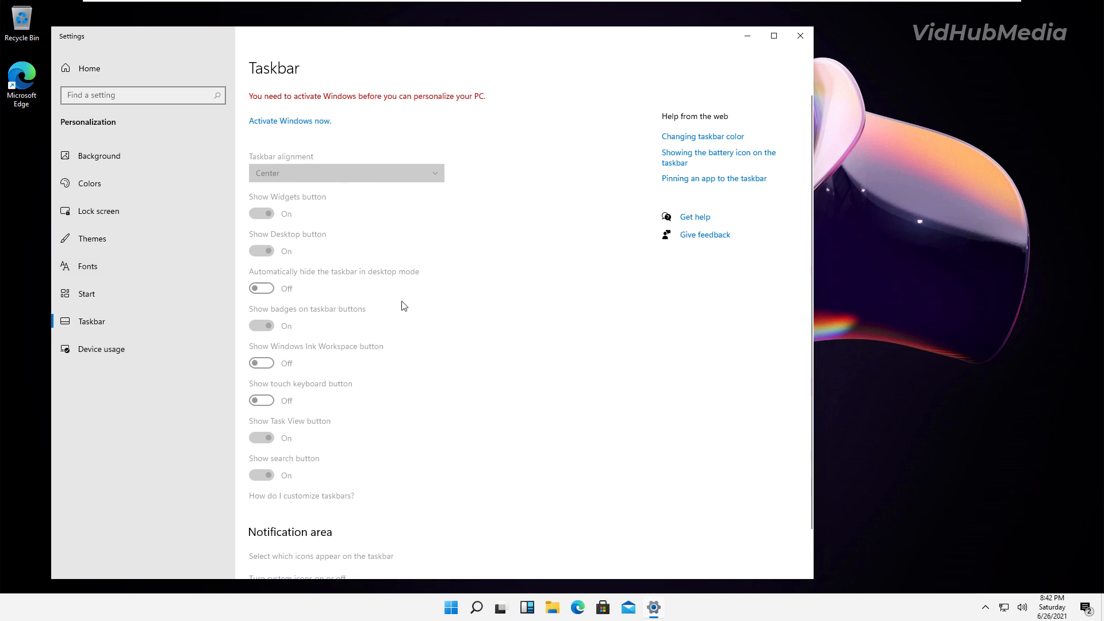
scroll(402, 304, down, 2)
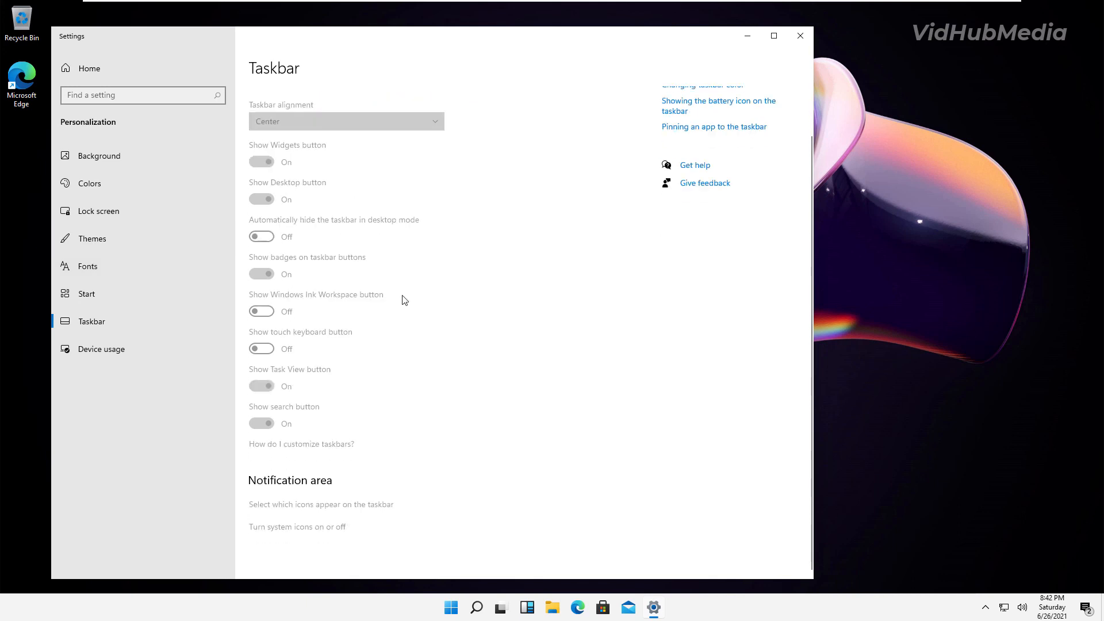
Look through the Colors, Themes and Taskbar pages of the Personalization settings, and close Settings
click(112, 170)
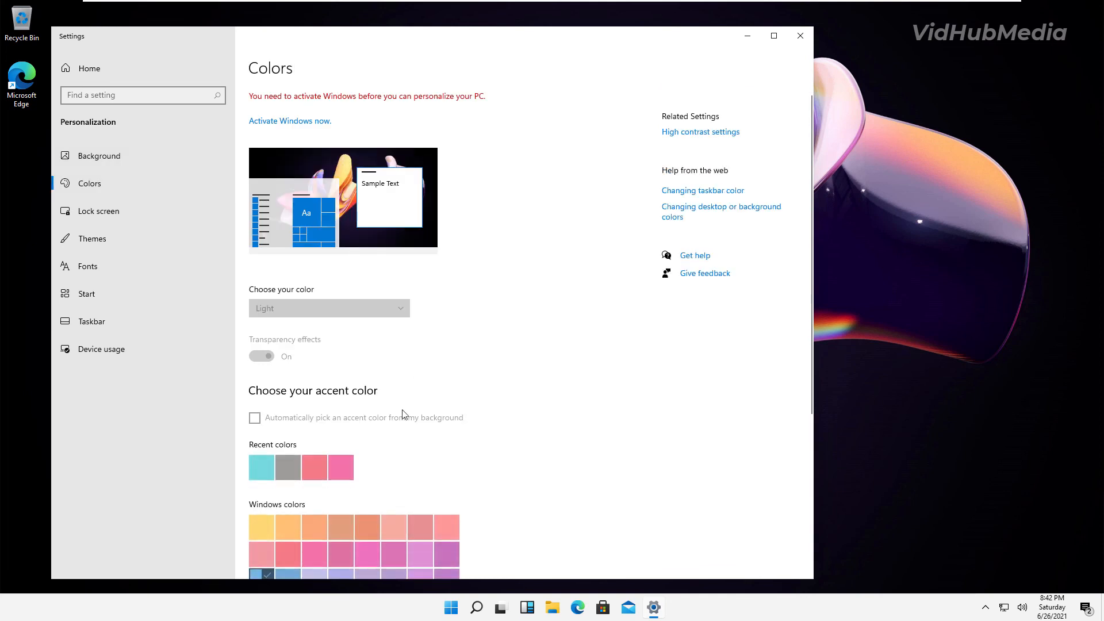
scroll(453, 420, down, 5)
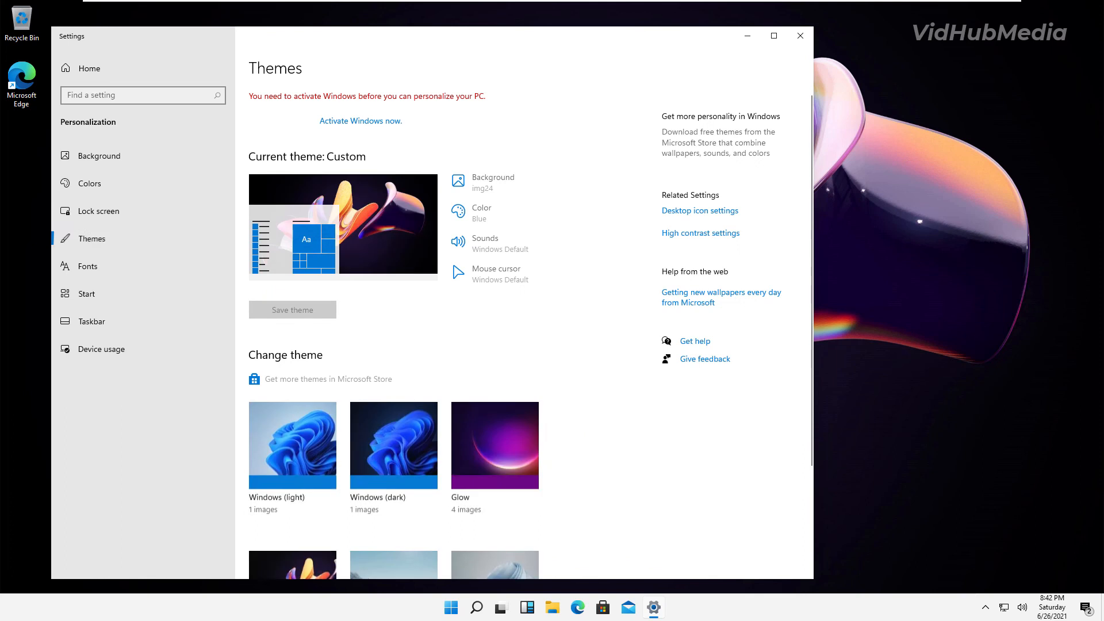
scroll(575, 362, down, 2)
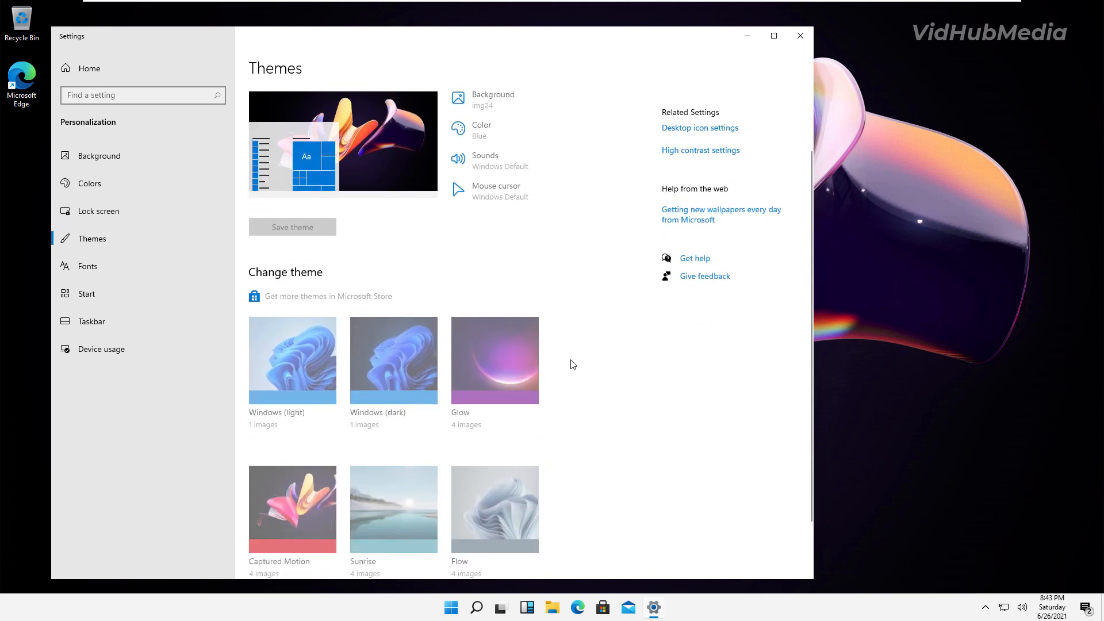
click(97, 291)
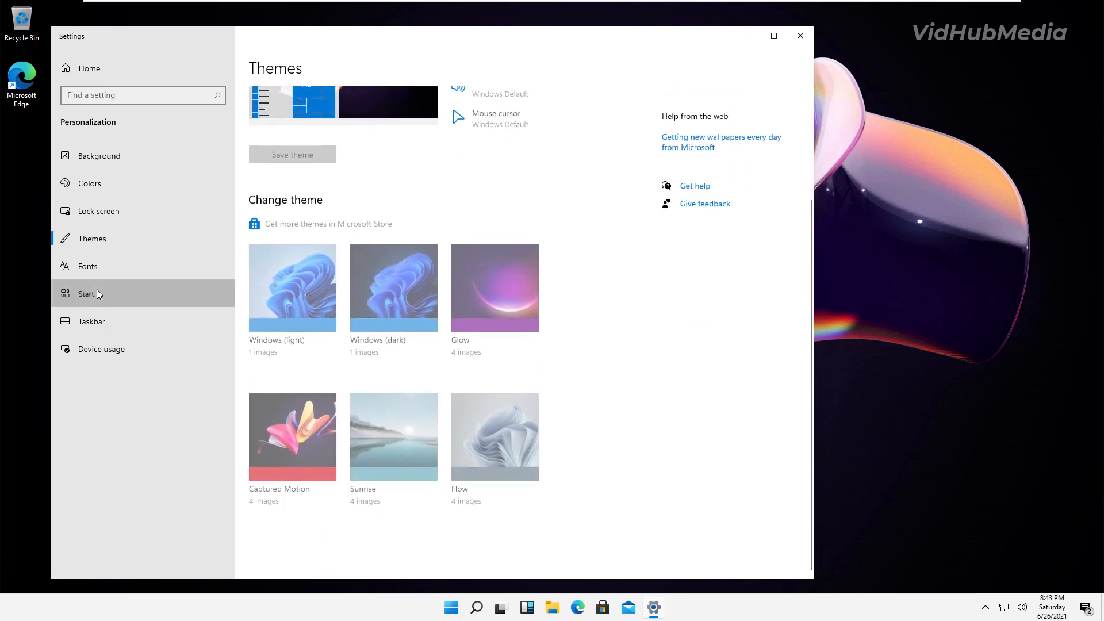
click(102, 325)
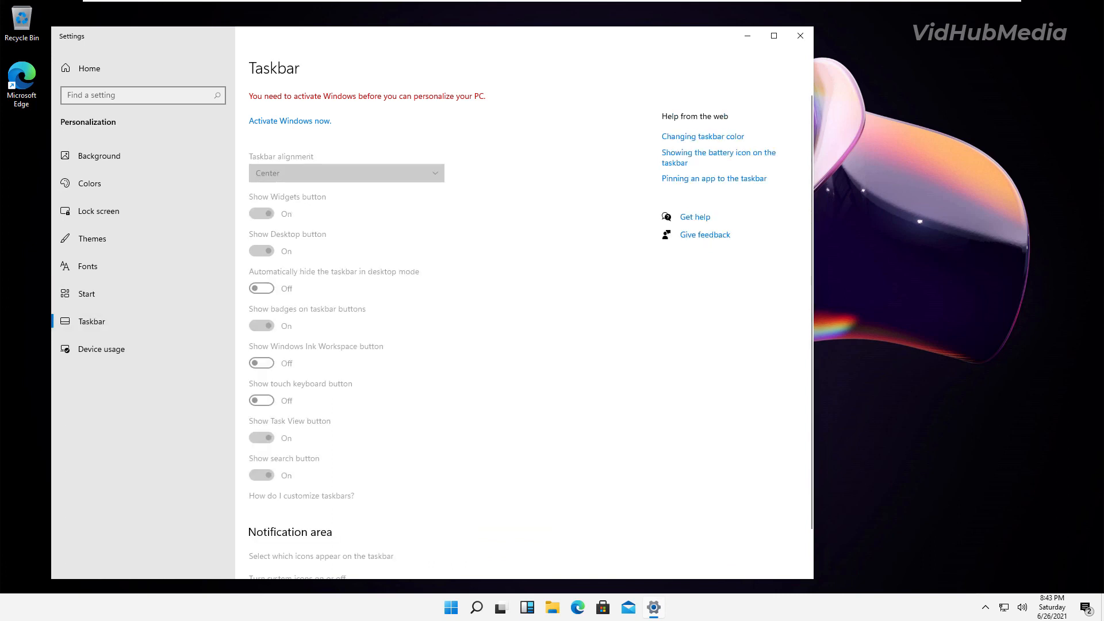
click(799, 36)
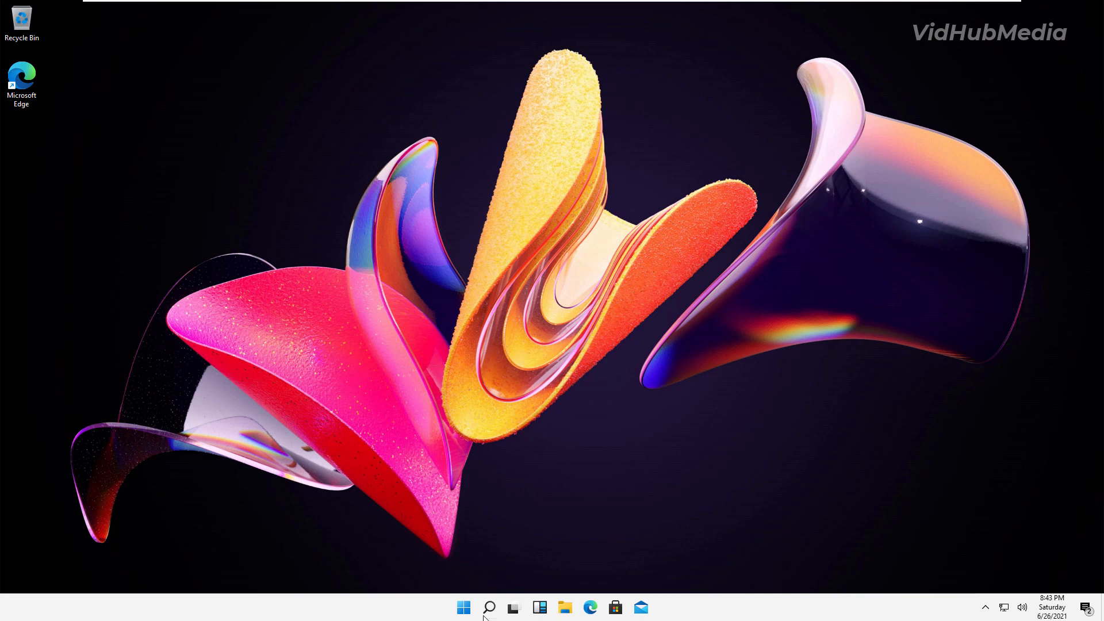
Open the power options of the Start menu
click(466, 610)
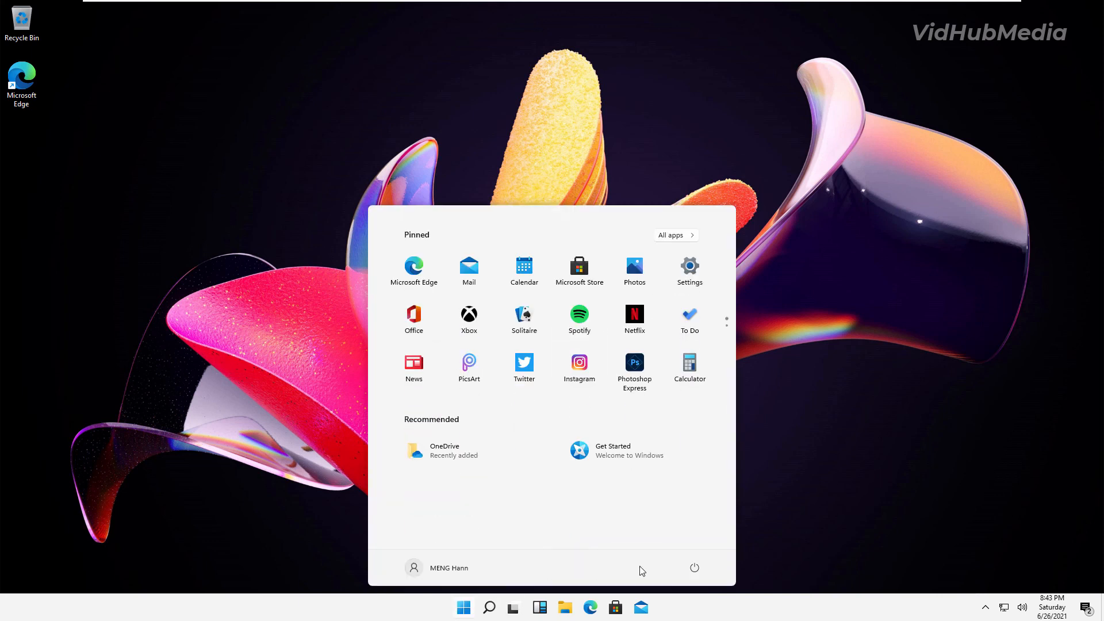
click(695, 568)
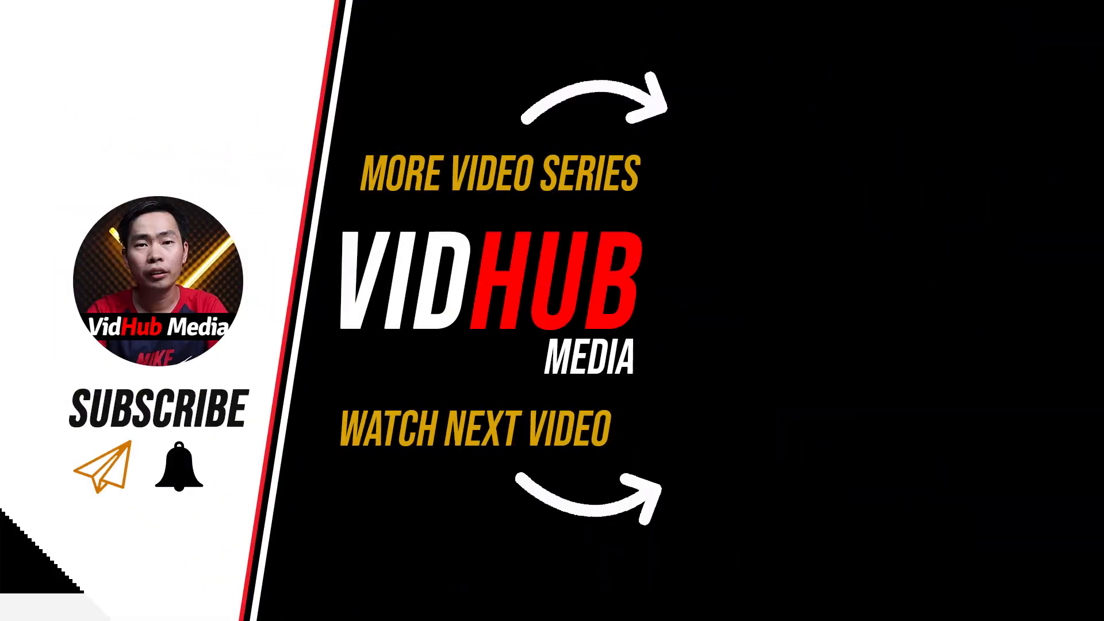